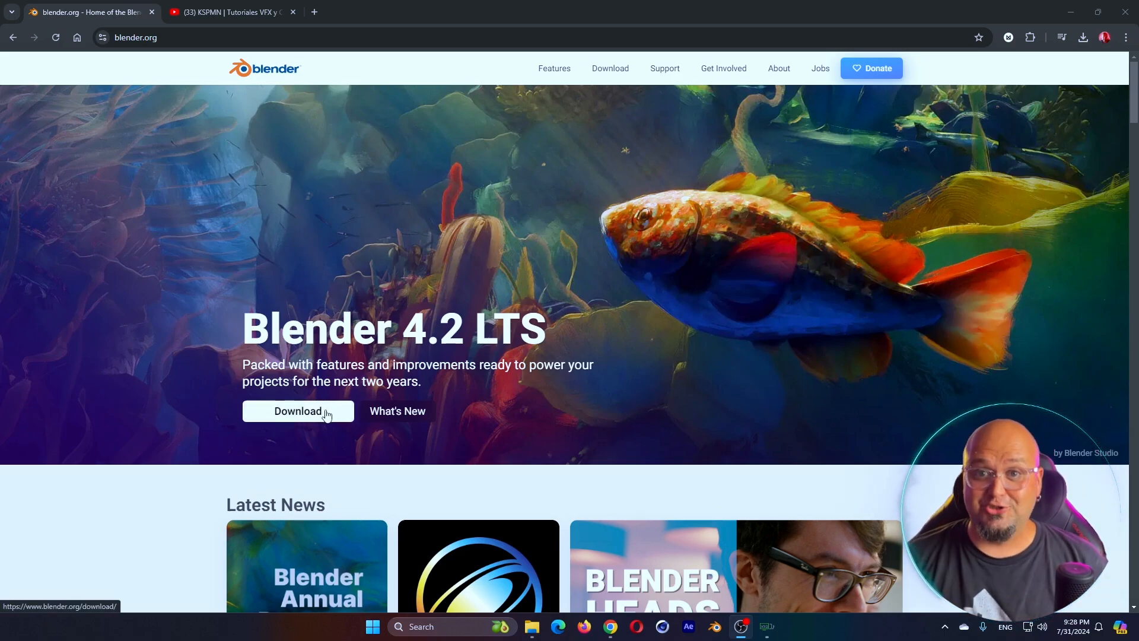
- Open the What's New page for Blender 4.2 LTS and look through its showcased features
click(408, 416)
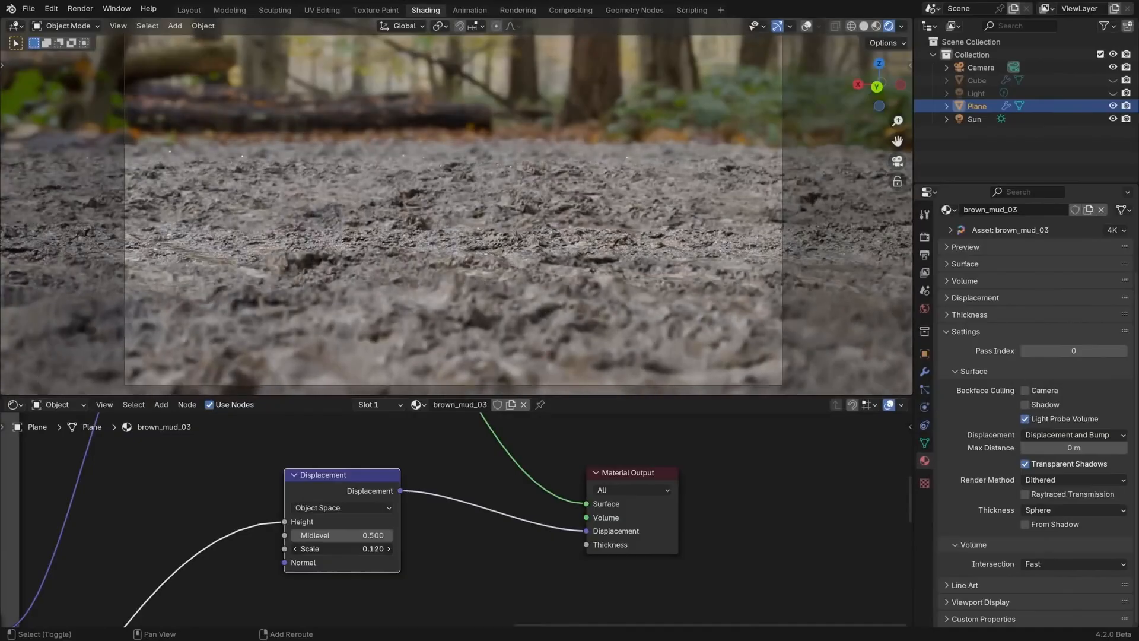
mouse_move(341, 549)
mouse_down()
mouse_move(375, 548)
mouse_move(338, 549)
mouse_up()
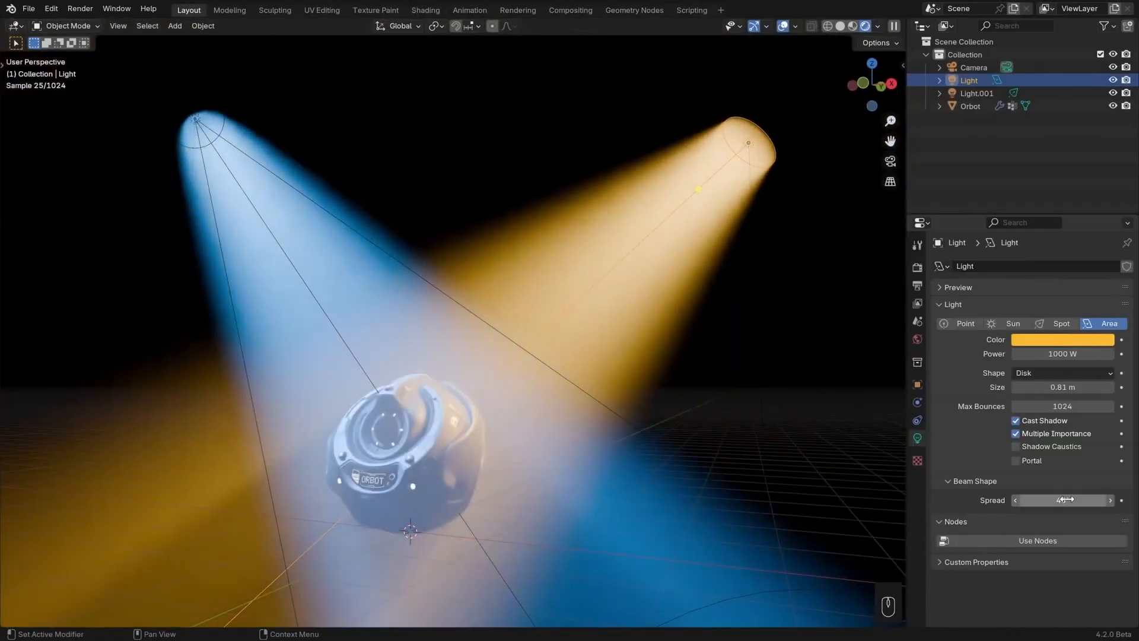
drag(1066, 499, 1041, 500)
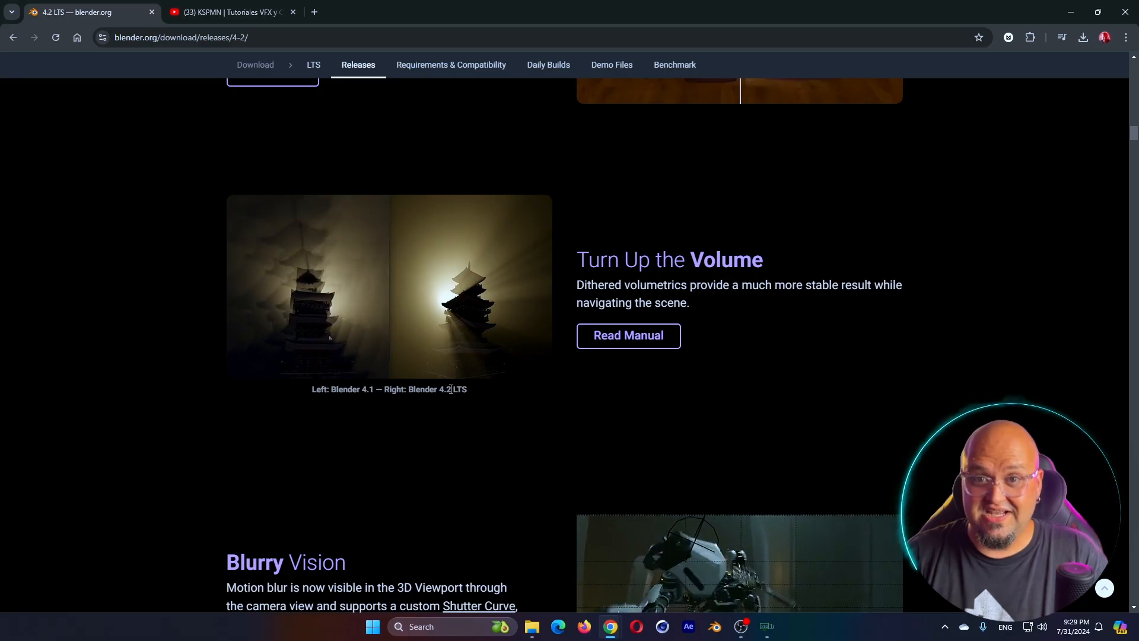
scroll(376, 409, down, 4)
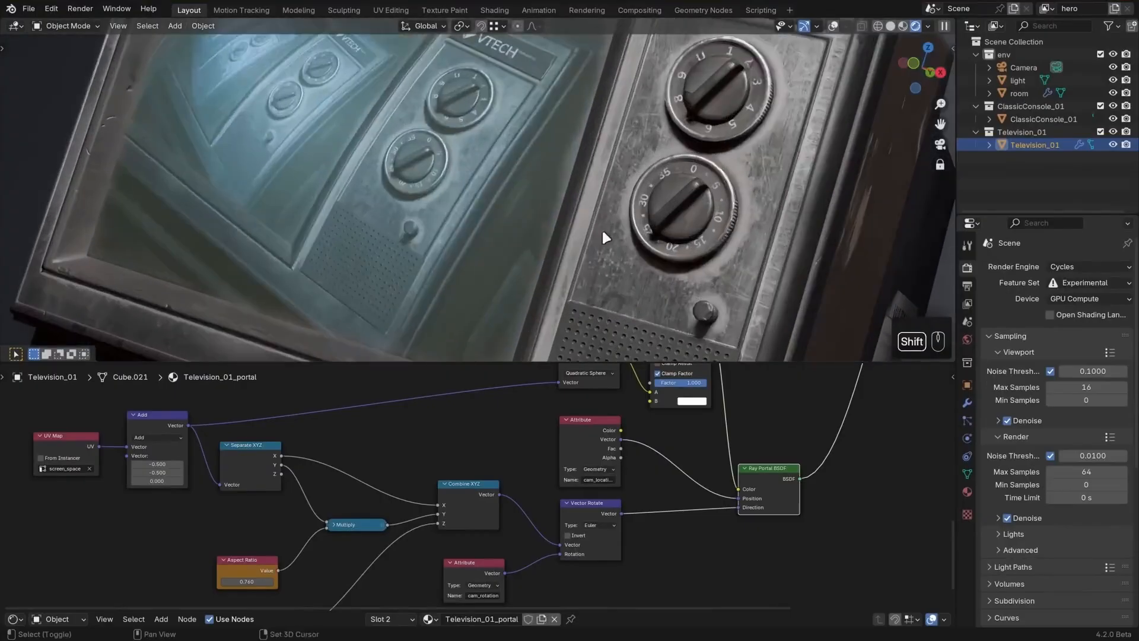
middle_drag(601, 228, 699, 248)
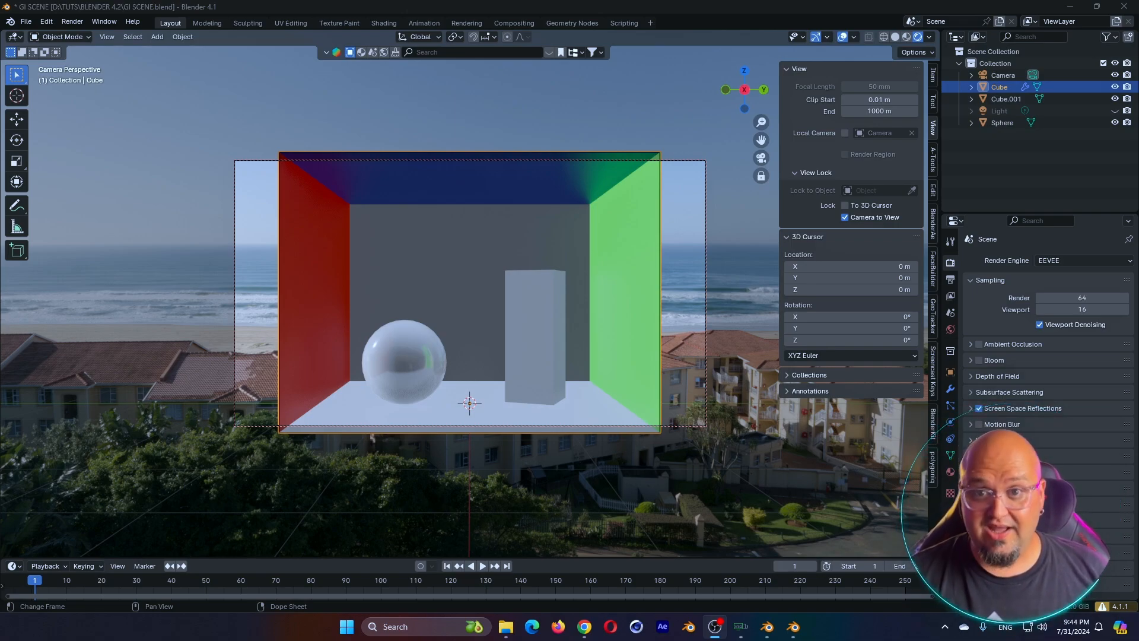
- Inspect the sphere, the tall box and the coloured room one after another in the EEVEE viewport
click(392, 359)
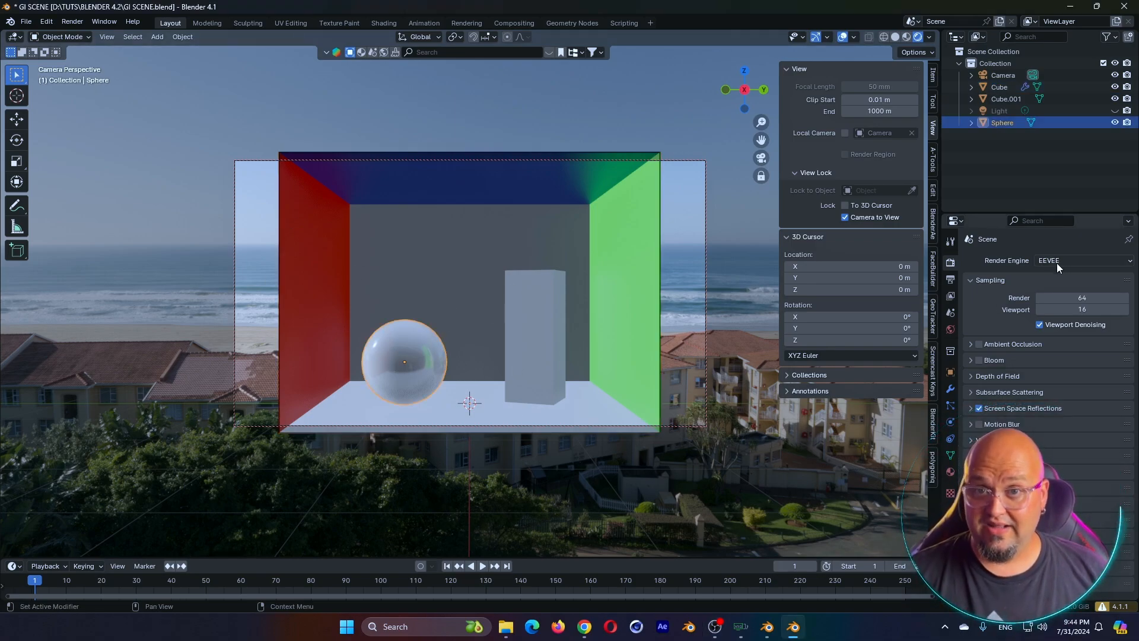
click(510, 274)
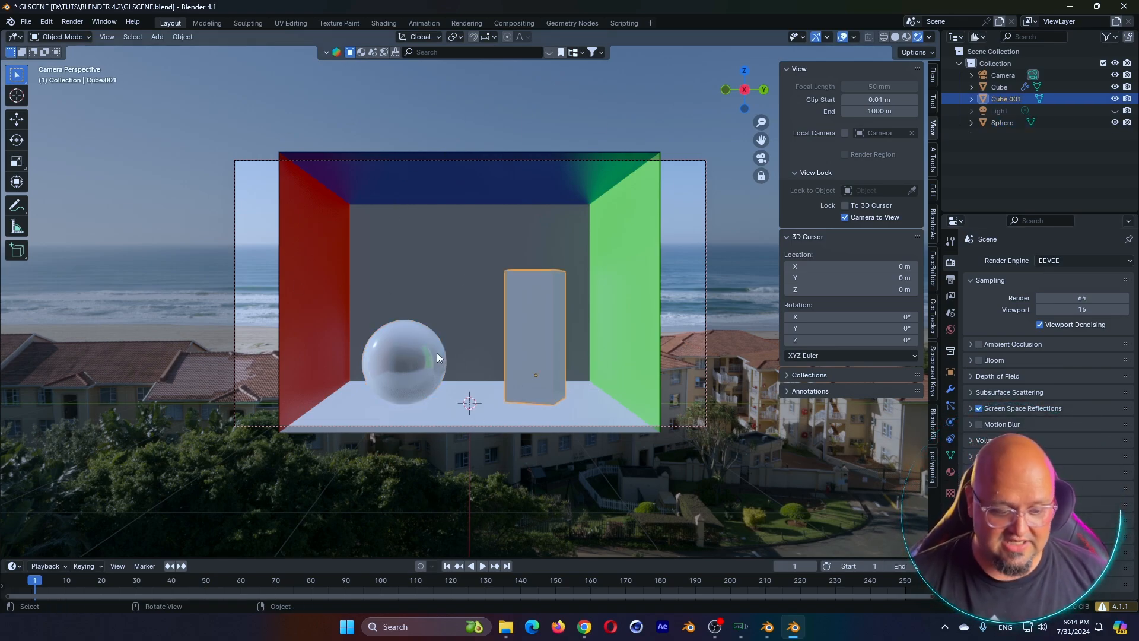
click(451, 309)
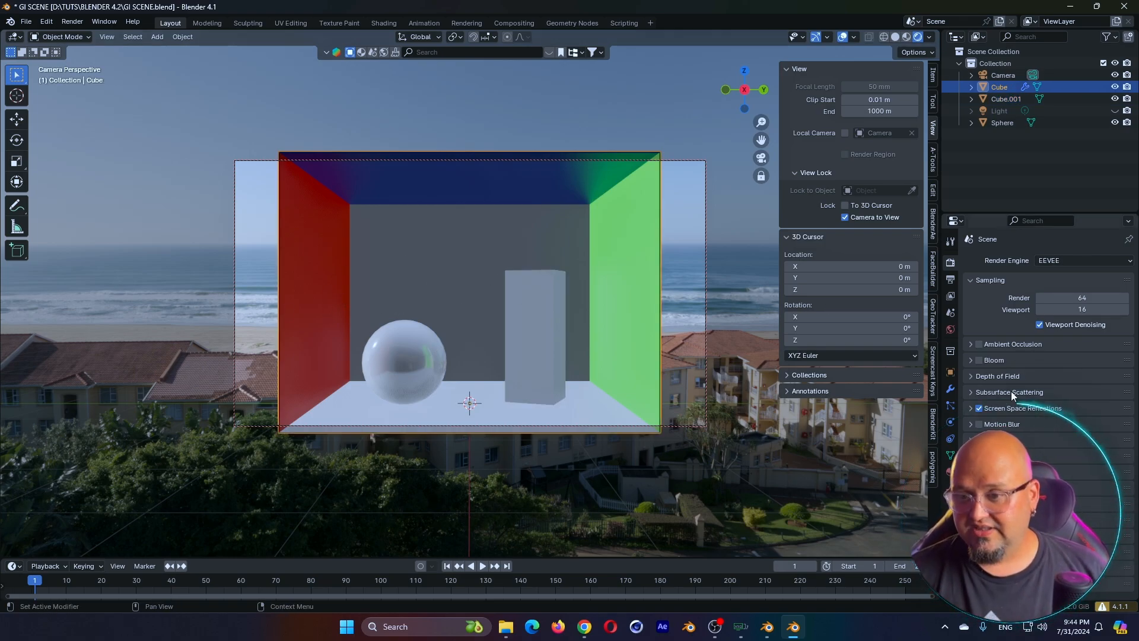
- Enable Ambient Occlusion and Bloom for the render, and expand the Screen Space Reflections settings
click(979, 344)
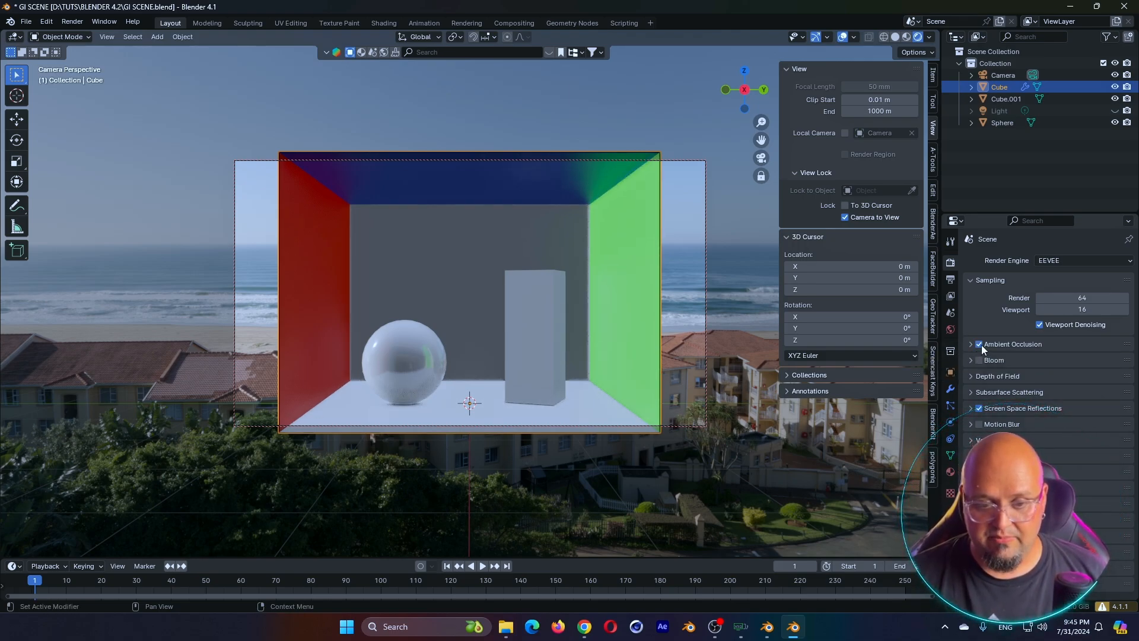
click(979, 360)
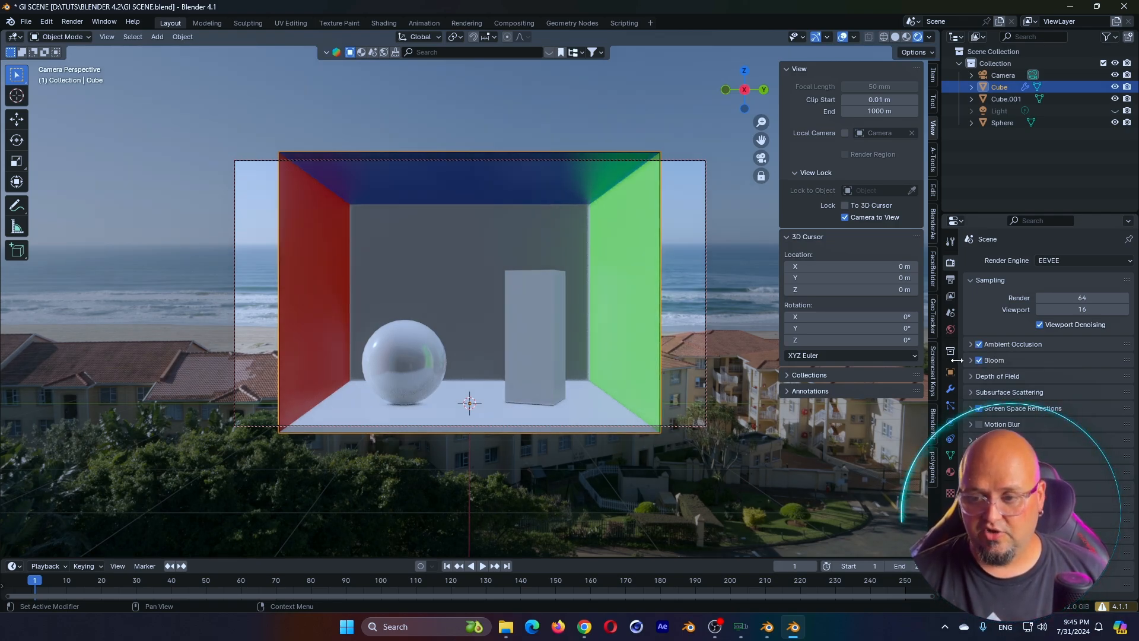
click(1023, 408)
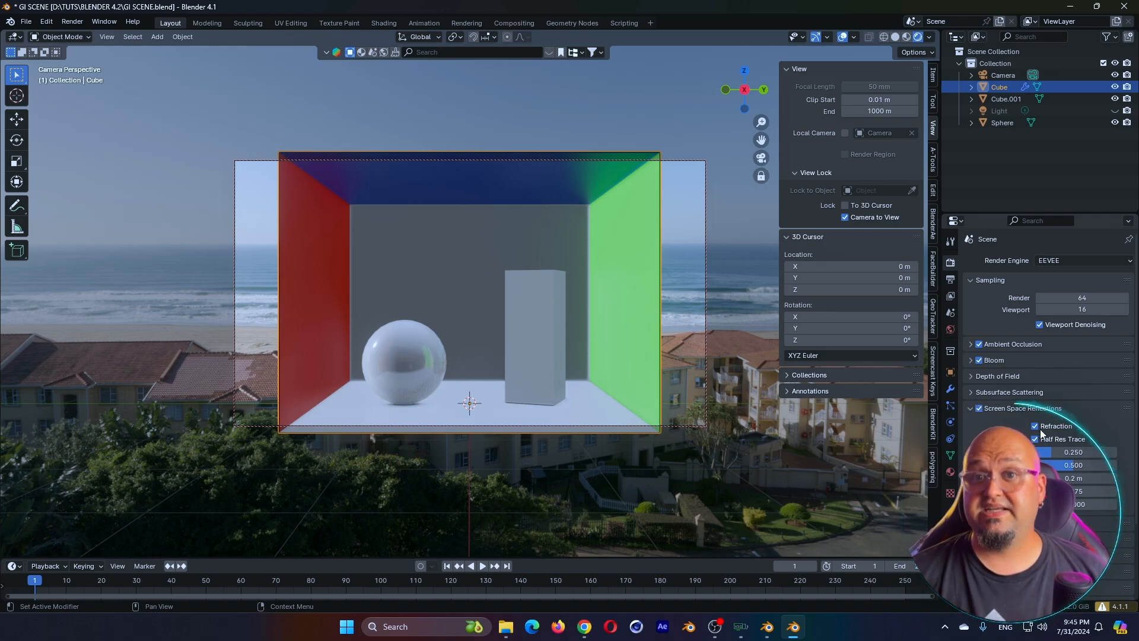
scroll(1041, 433, down, 2)
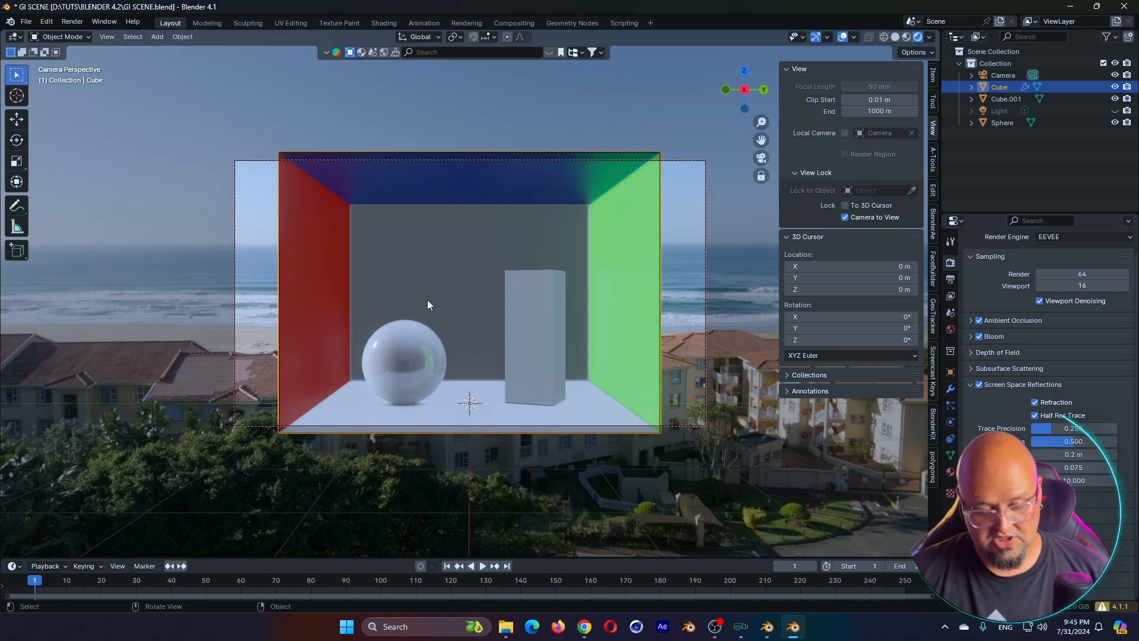
- Set the scene's render engine to EEVEE
key(shift+a)
mouse_move(300, 416)
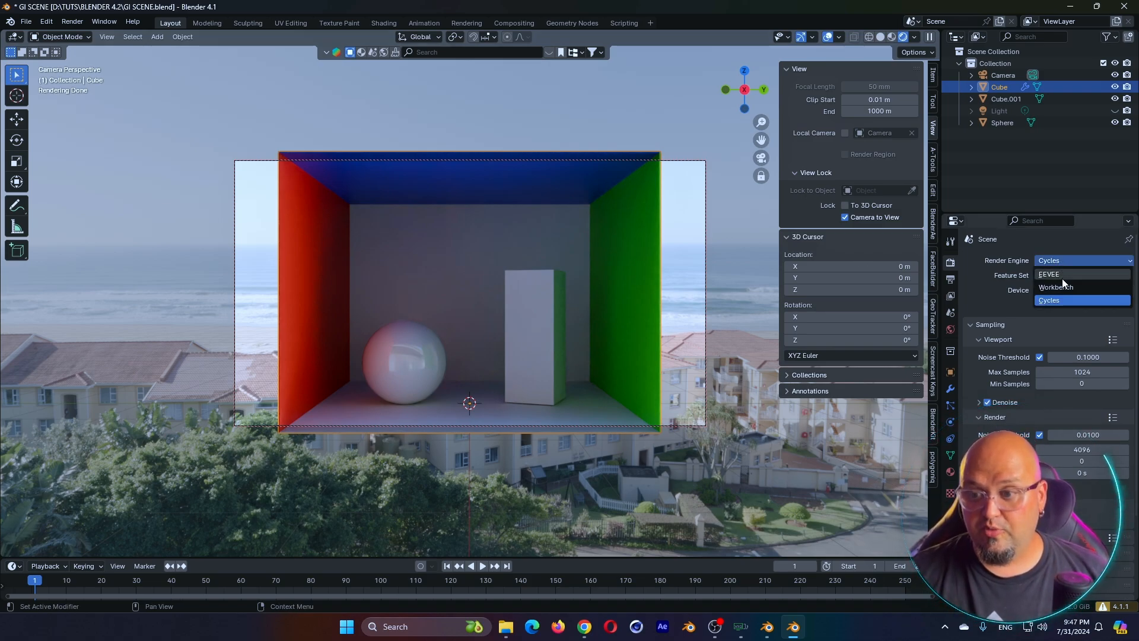
click(1049, 274)
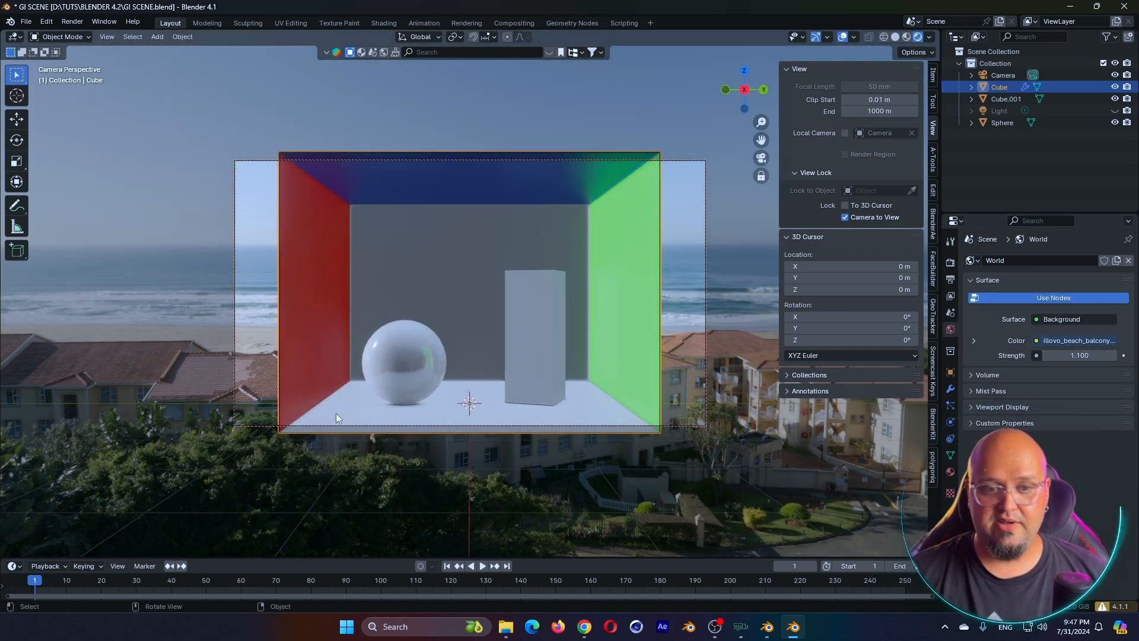
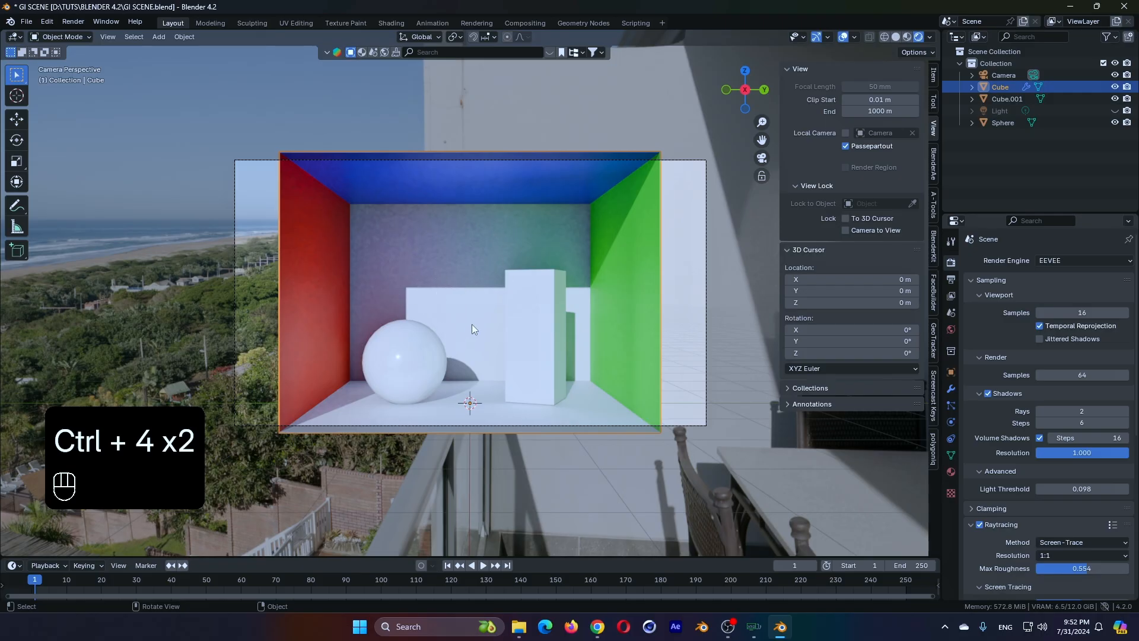
- Examine the bounced light, shadows and sphere reflections in the coloured room from several angles, ending in the camera view
click(693, 277)
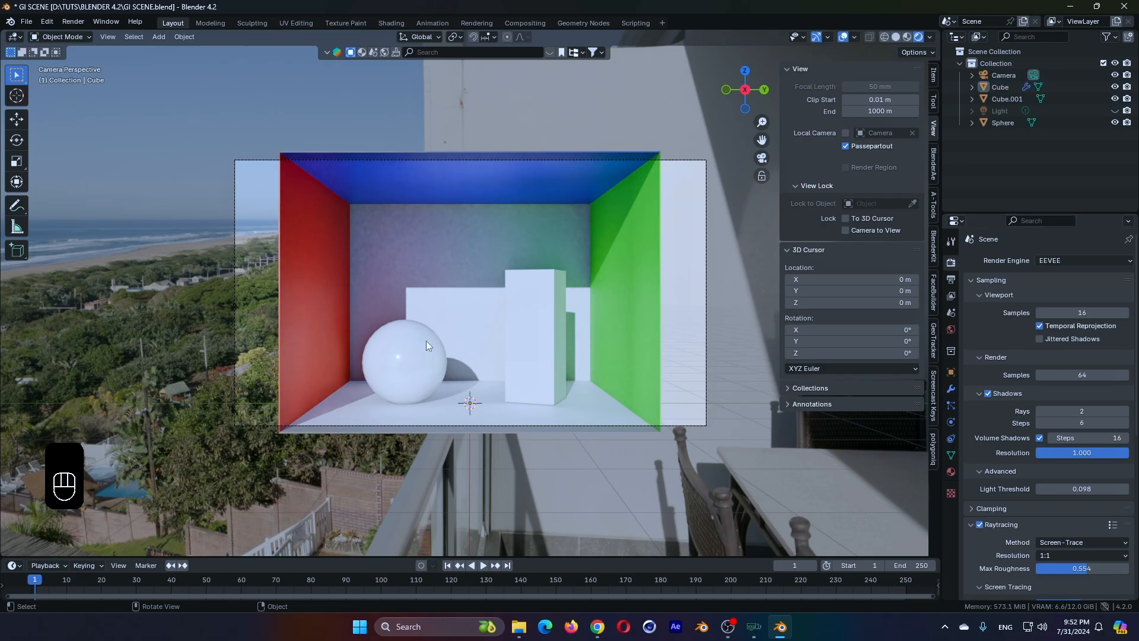
scroll(426, 341, up, 2)
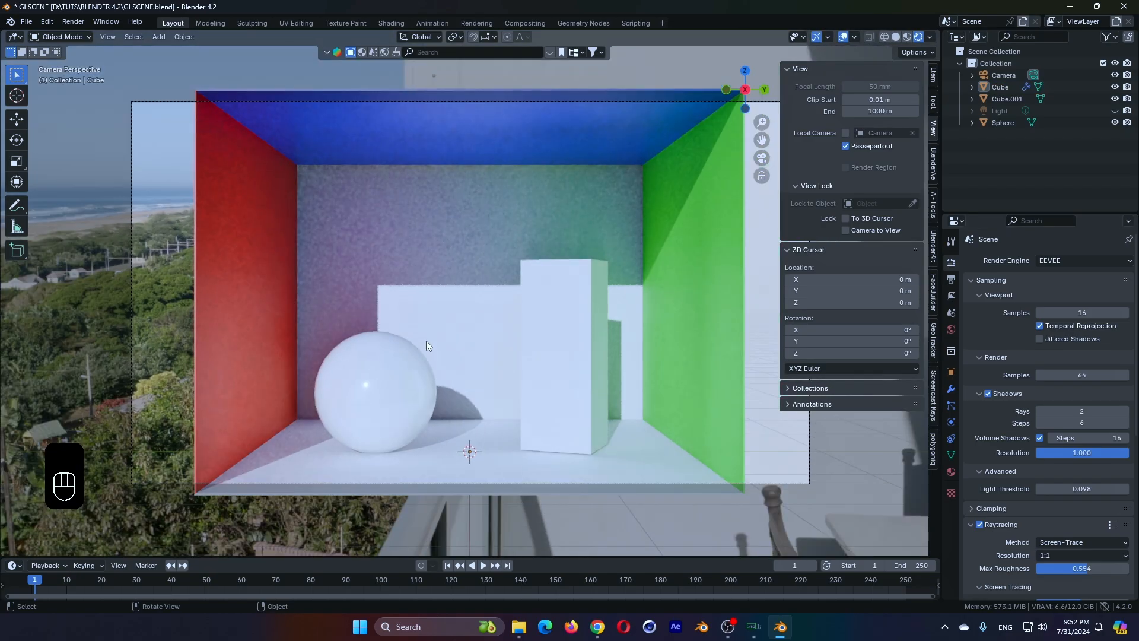
mouse_move(426, 340)
middle_down()
mouse_move(402, 351)
mouse_move(415, 329)
mouse_move(443, 366)
mouse_move(429, 340)
mouse_move(423, 359)
mouse_move(414, 342)
mouse_move(443, 346)
middle_up()
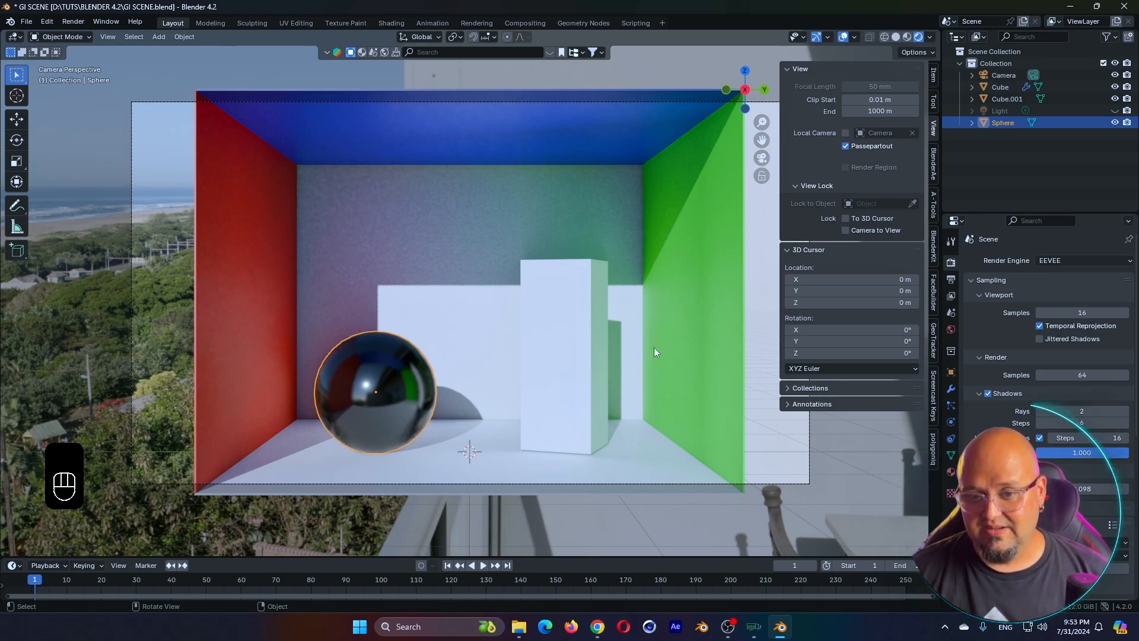
middle_drag(644, 358, 532, 351)
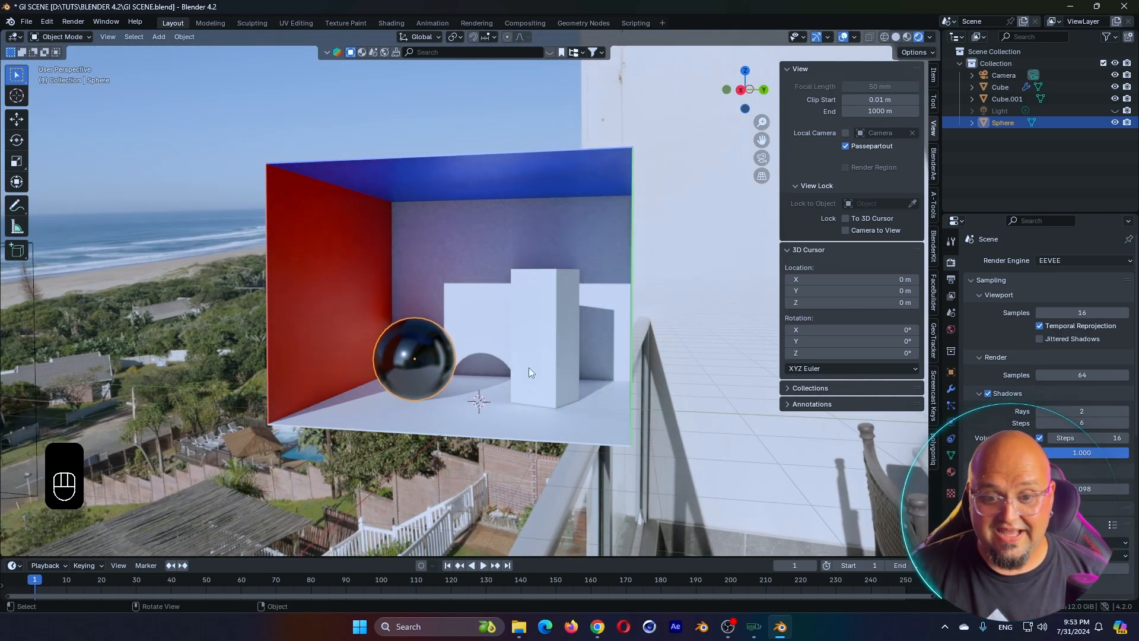
scroll(557, 308, up, 3)
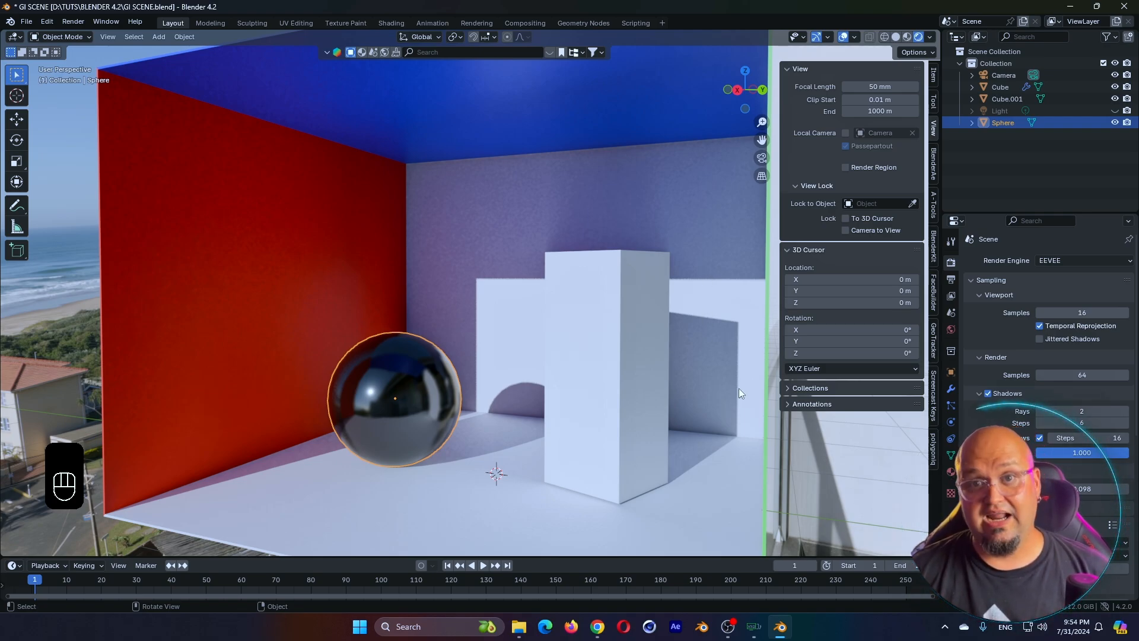
middle_drag(683, 369, 553, 283)
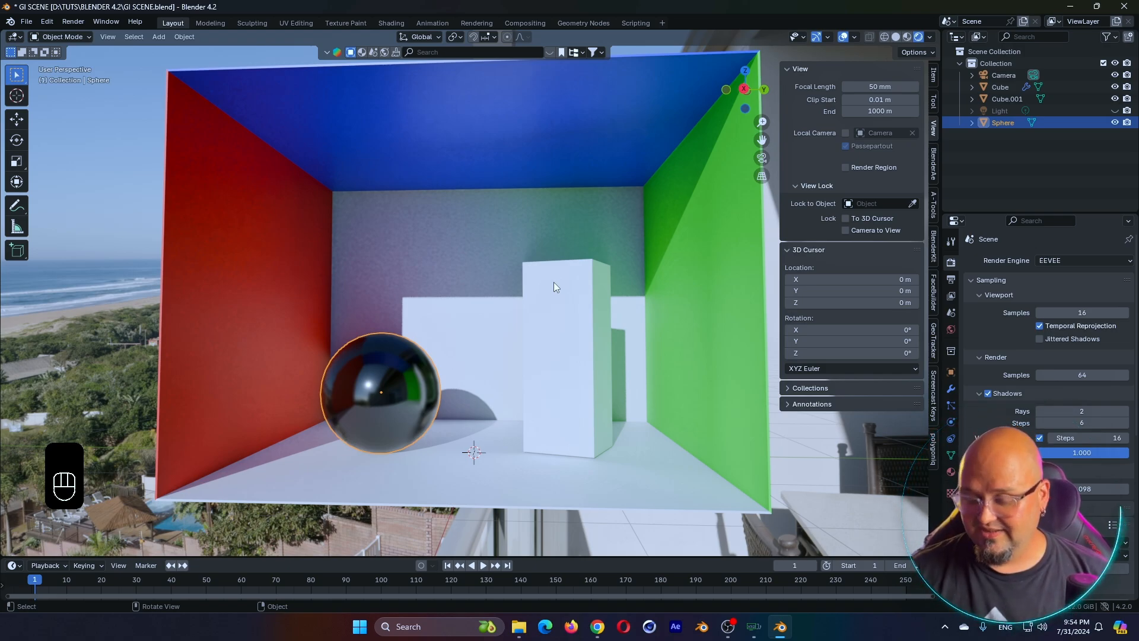
key(KP_0)
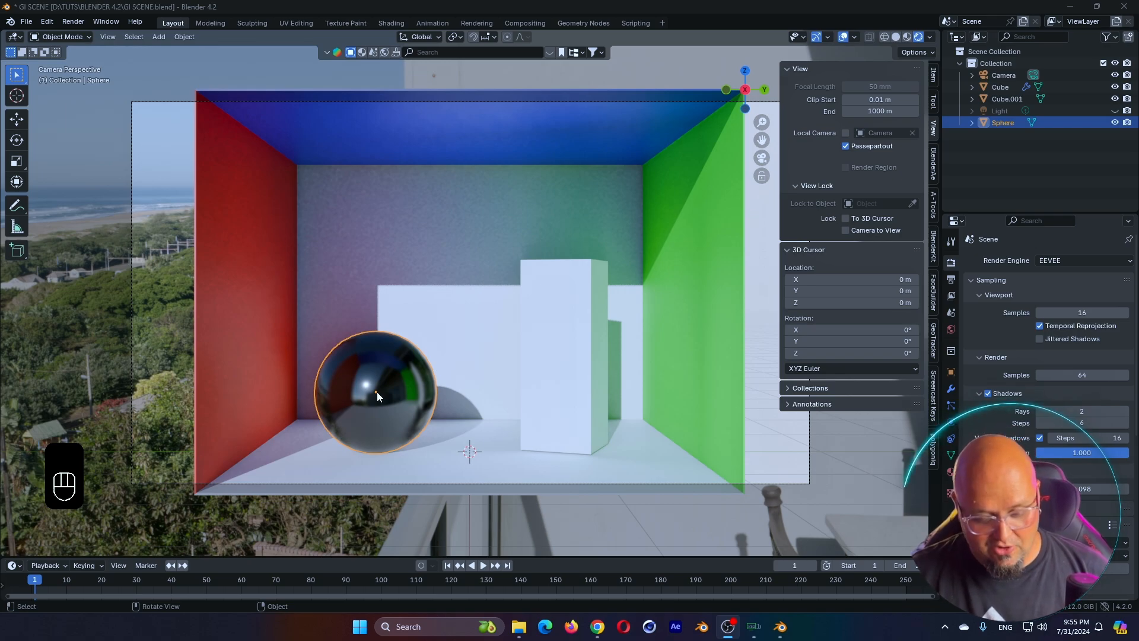
- Duplicate the reflective sphere, scale the copy down to a small ball and place it between the large sphere and the tall box
key(shift+d)
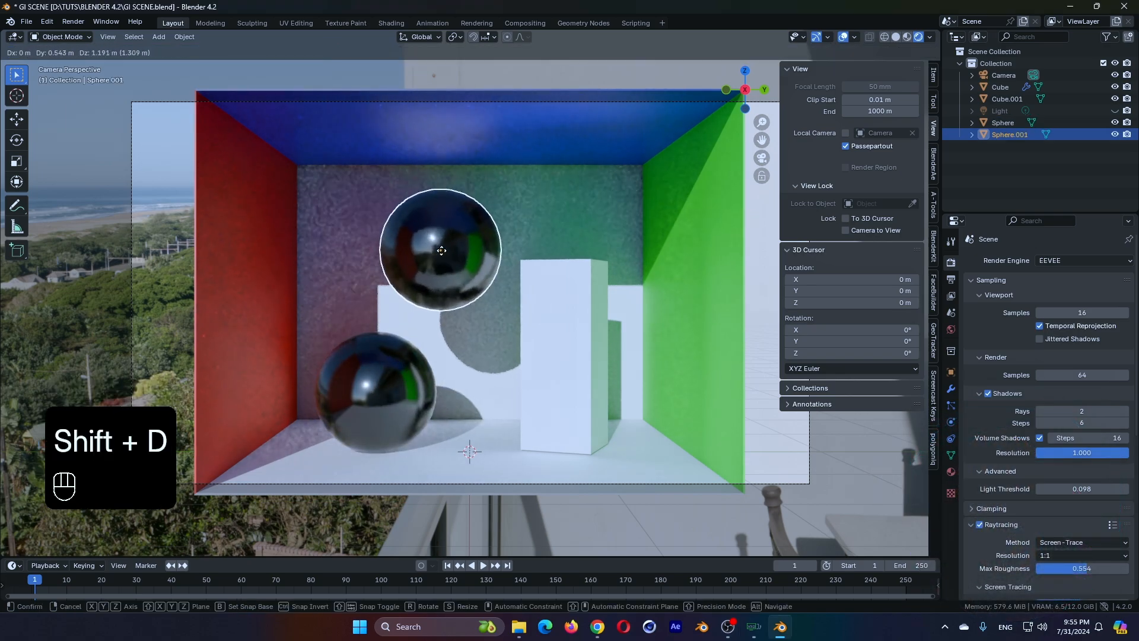
click(443, 250)
key(s)
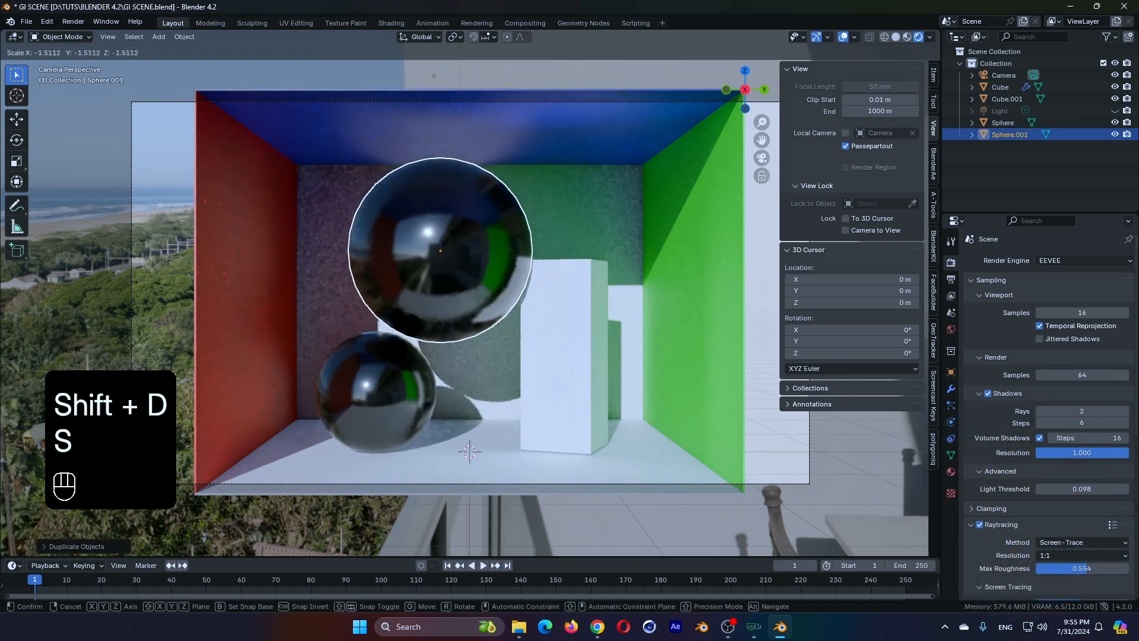
key(s)
click(458, 267)
key(g)
click(491, 400)
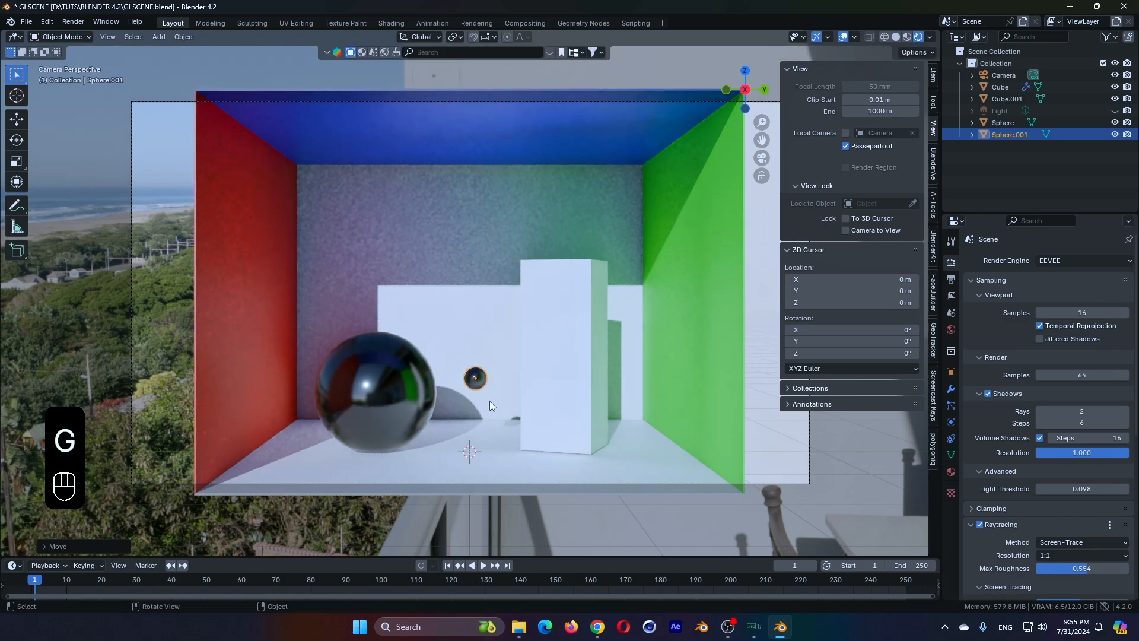
- Make the small sphere's material a separate copy and raise its emission strength above 7.1
click(951, 471)
click(1063, 311)
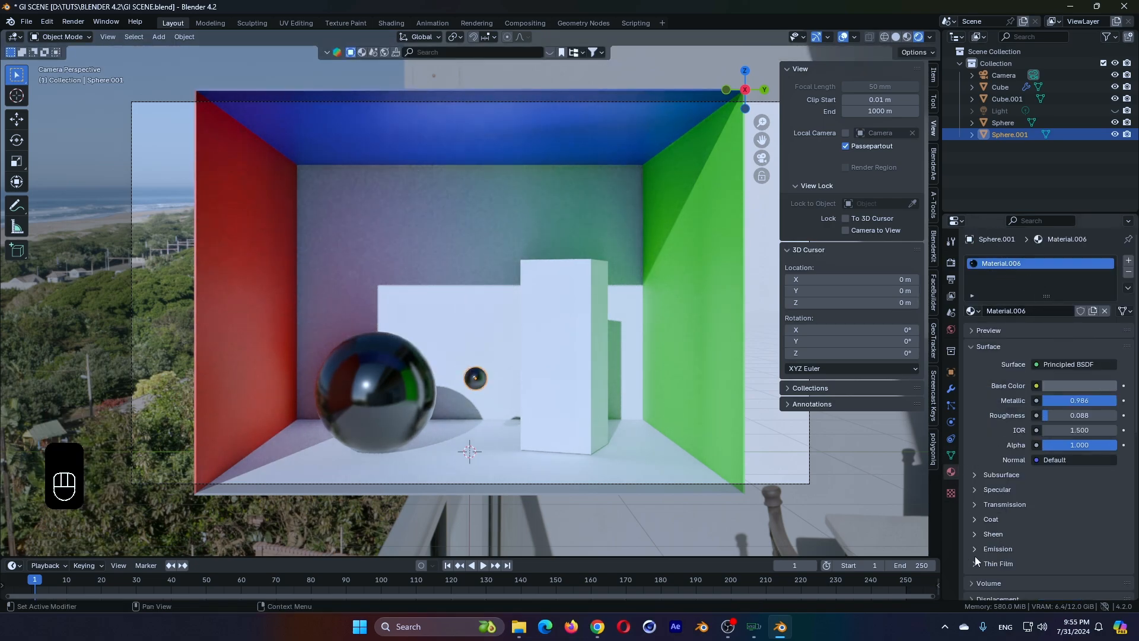
scroll(976, 561, down, 1)
click(974, 525)
drag(1068, 554, 1097, 554)
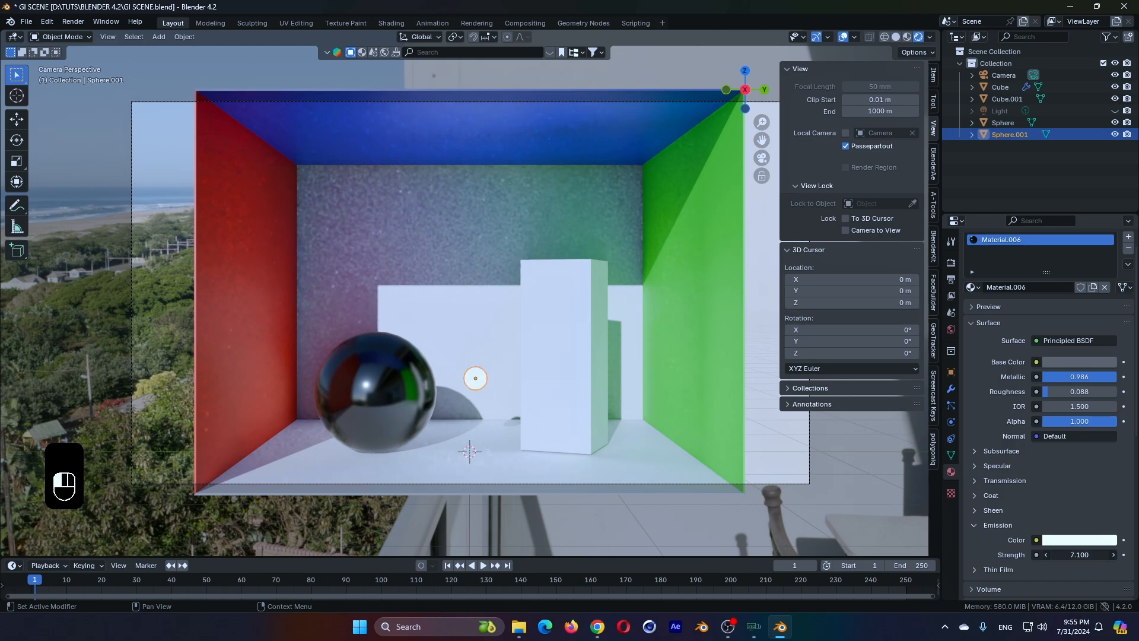
drag(1097, 554, 1110, 554)
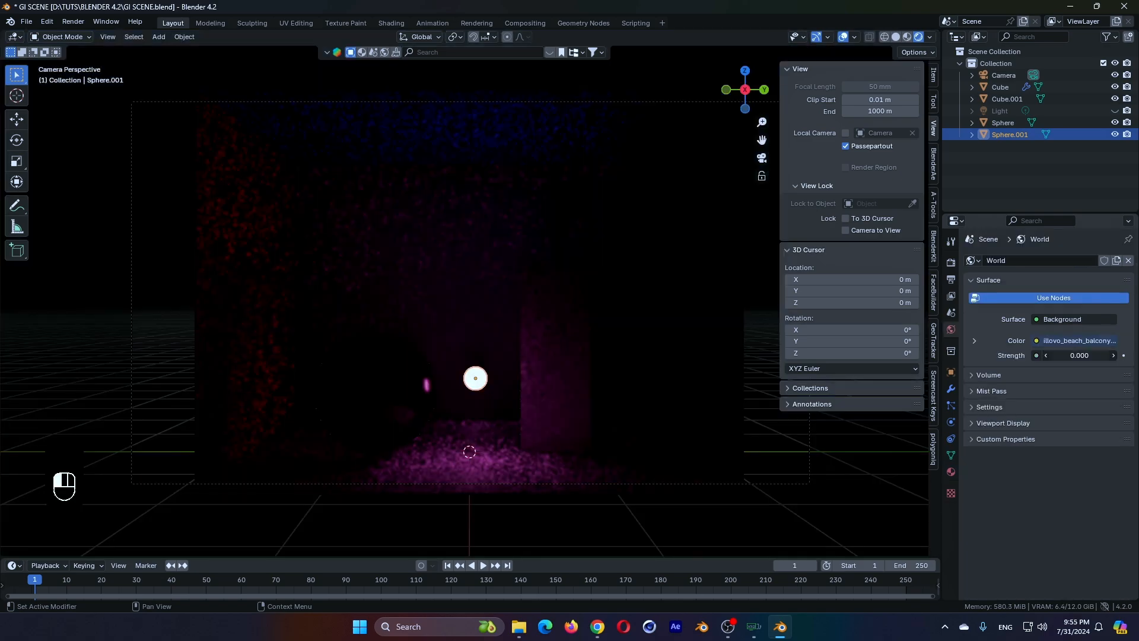
- Set the world background strength to 0 and move the glowing small sphere around between the large sphere and the tall box
mouse_move(1068, 356)
mouse_down()
mouse_move(1080, 355)
mouse_move(1062, 356)
mouse_up()
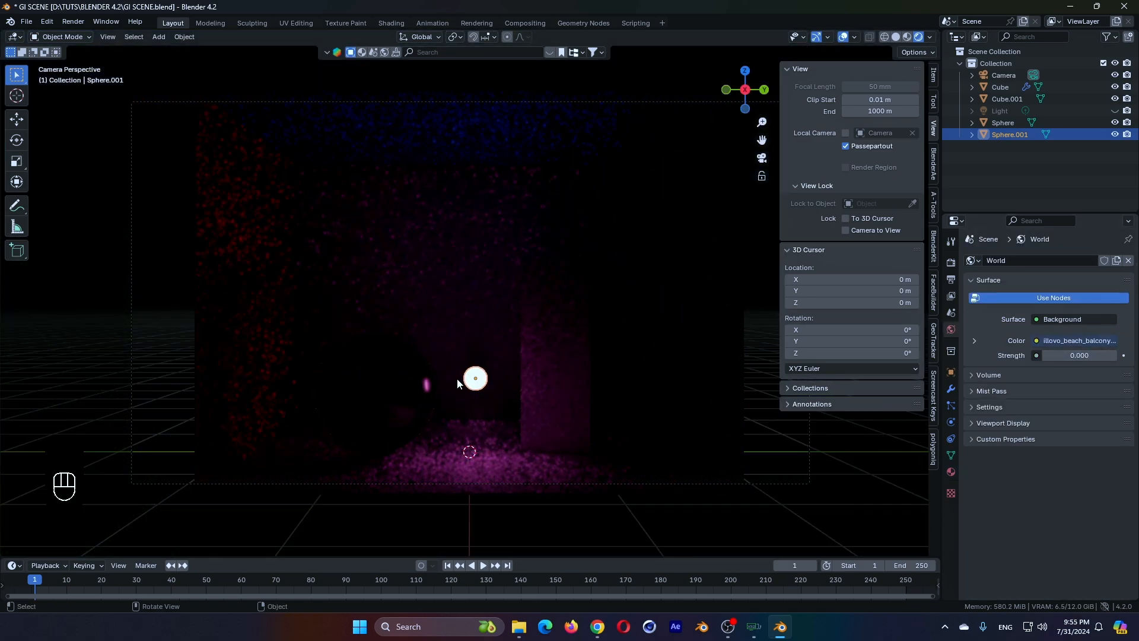
key(g)
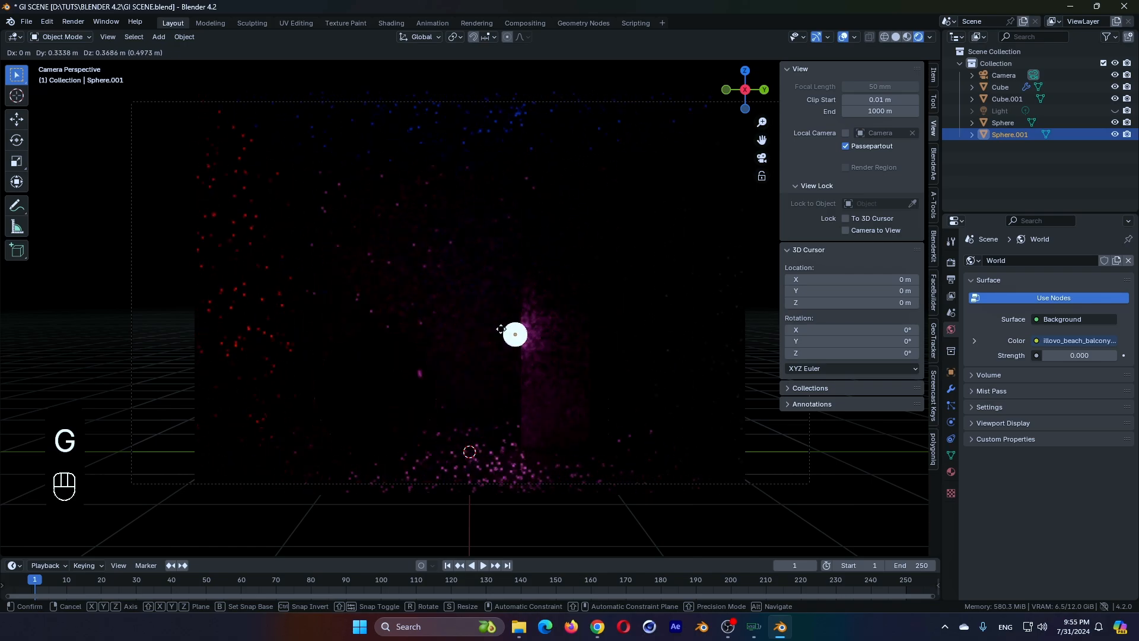
click(458, 379)
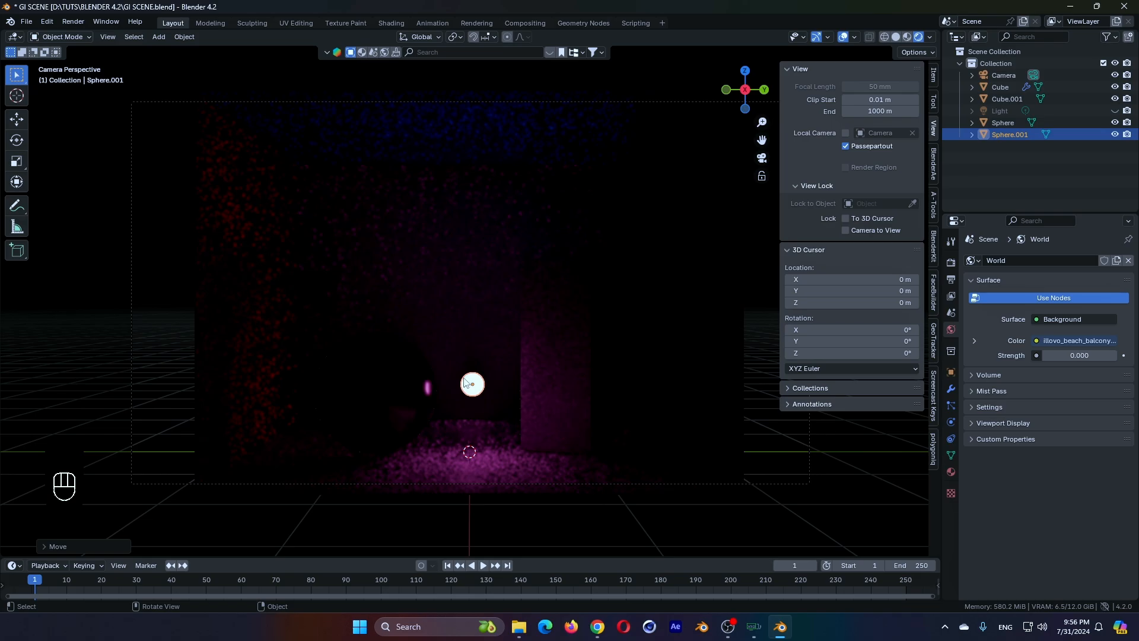
key(g)
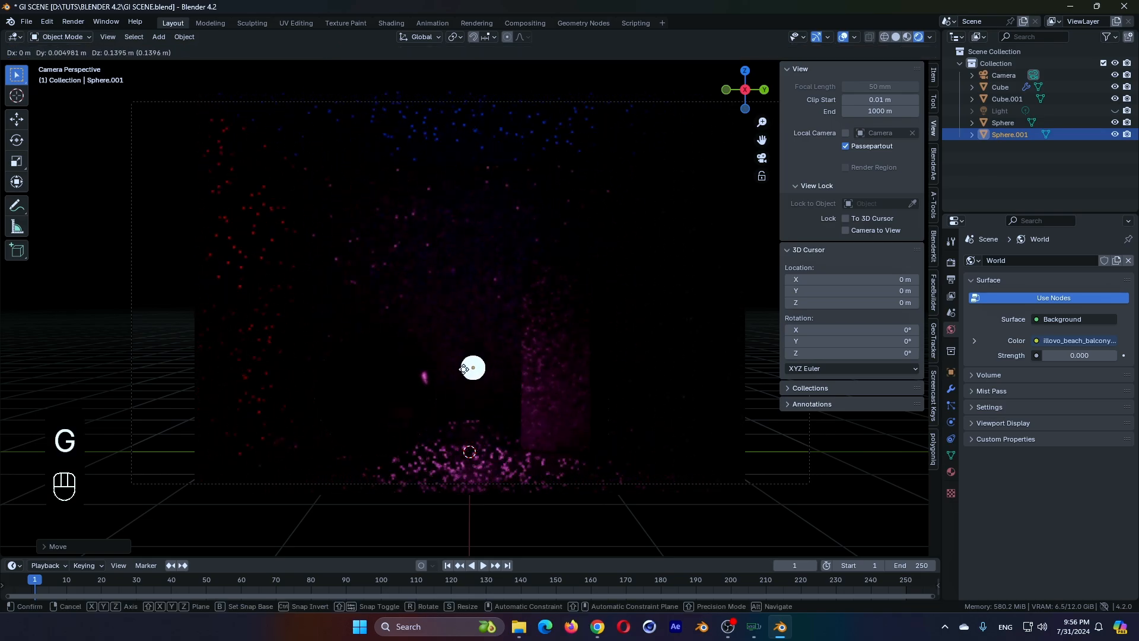
click(457, 359)
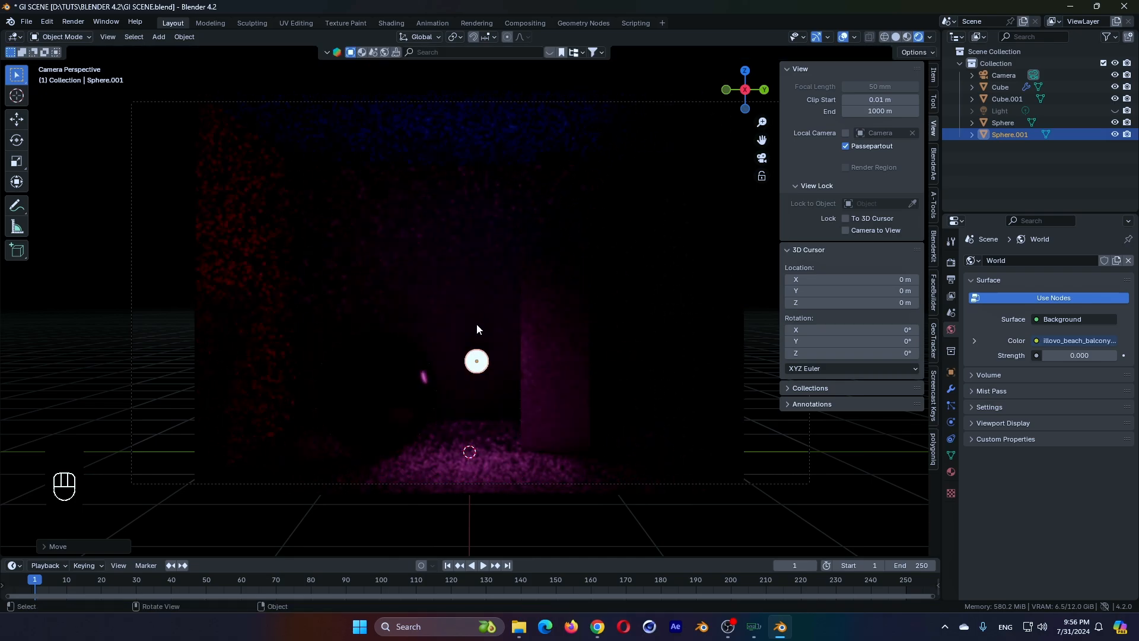
key(g)
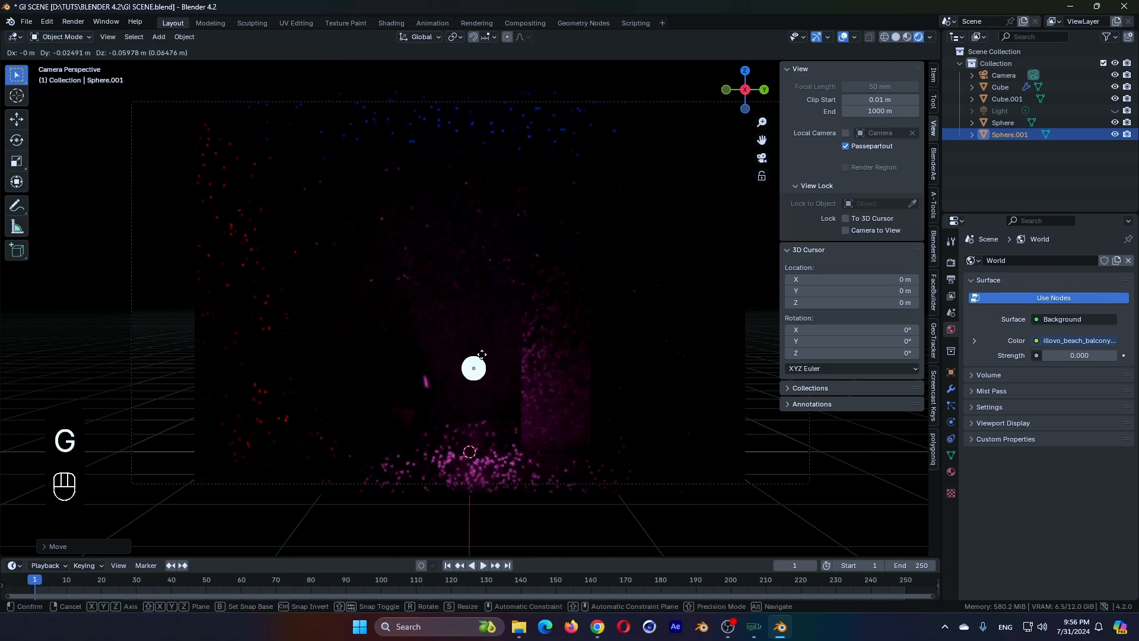
click(488, 375)
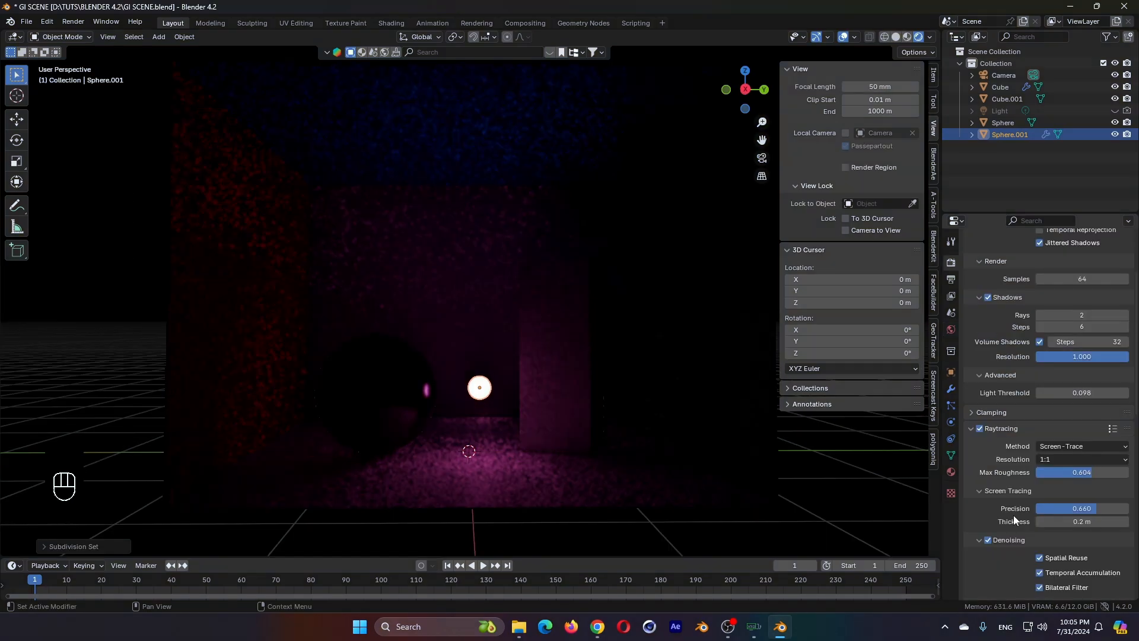
- Move the glowing small sphere above the large sphere, and return it to the gap beside the tall box
scroll(1014, 519, down, 2)
scroll(1025, 518, up, 5)
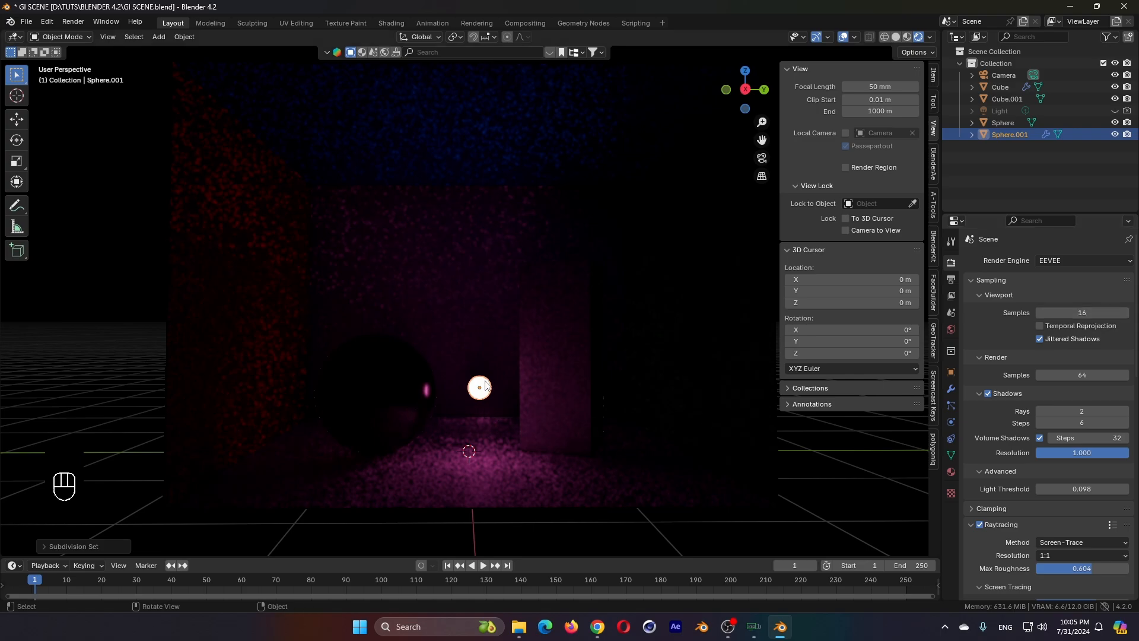
key(g)
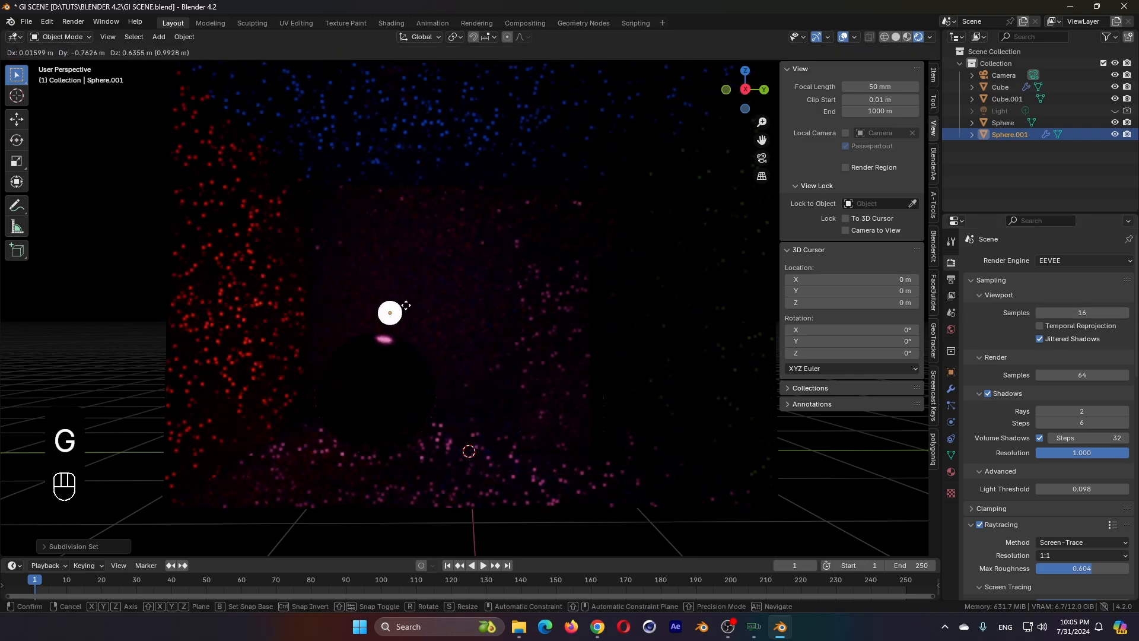
click(413, 289)
key(g)
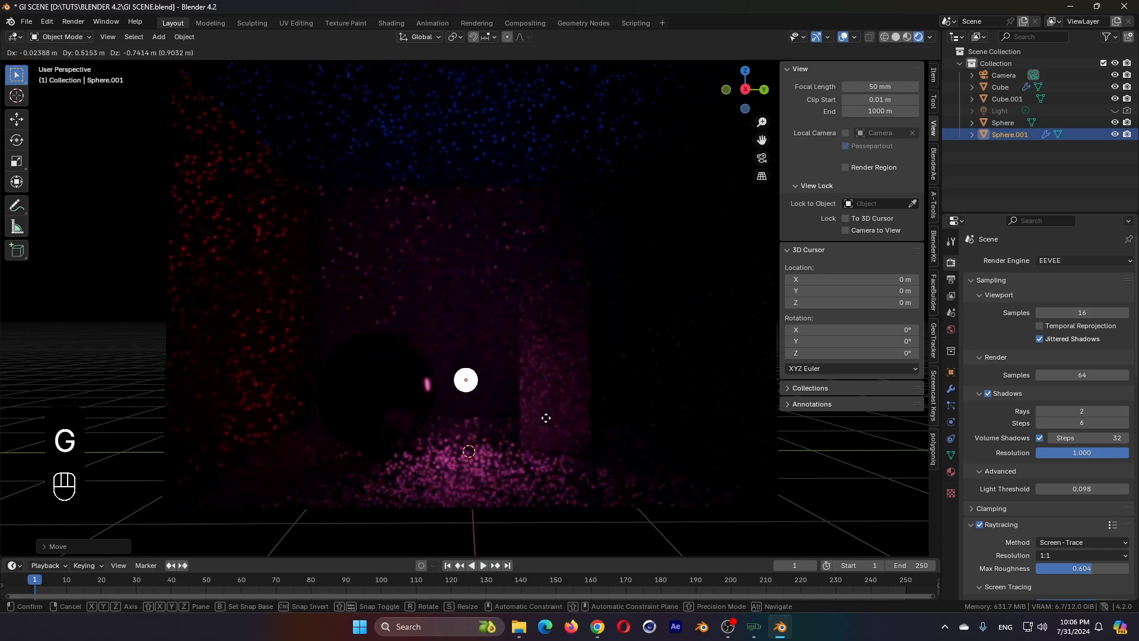
click(501, 436)
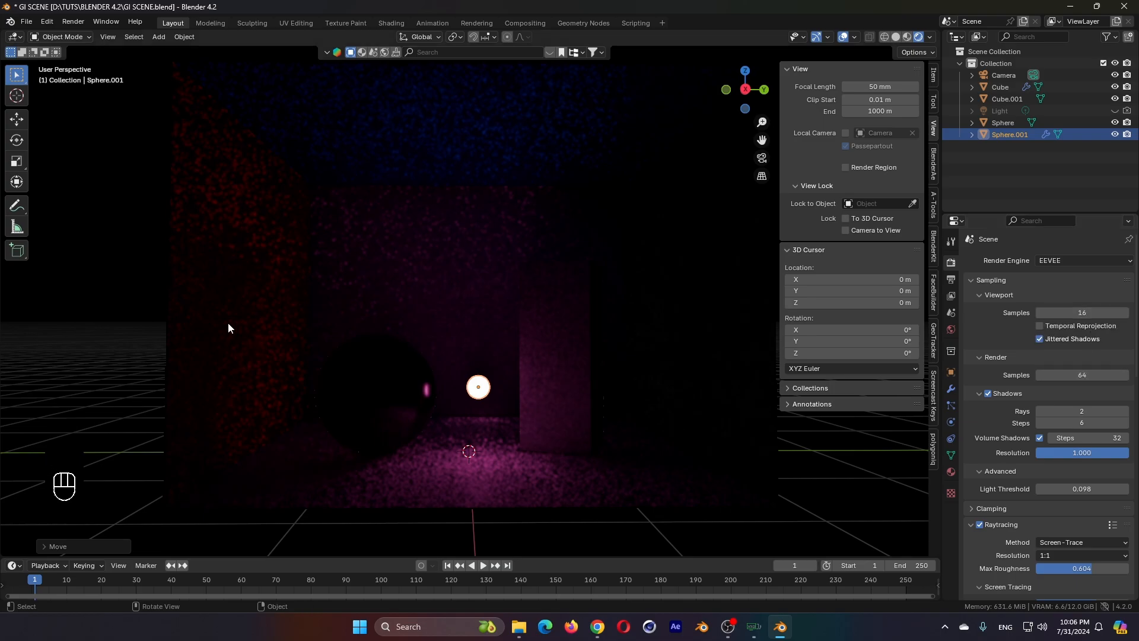
- Render the dark room and examine the noise around the glowing ball, its floor light and the reflective sphere
key(F12)
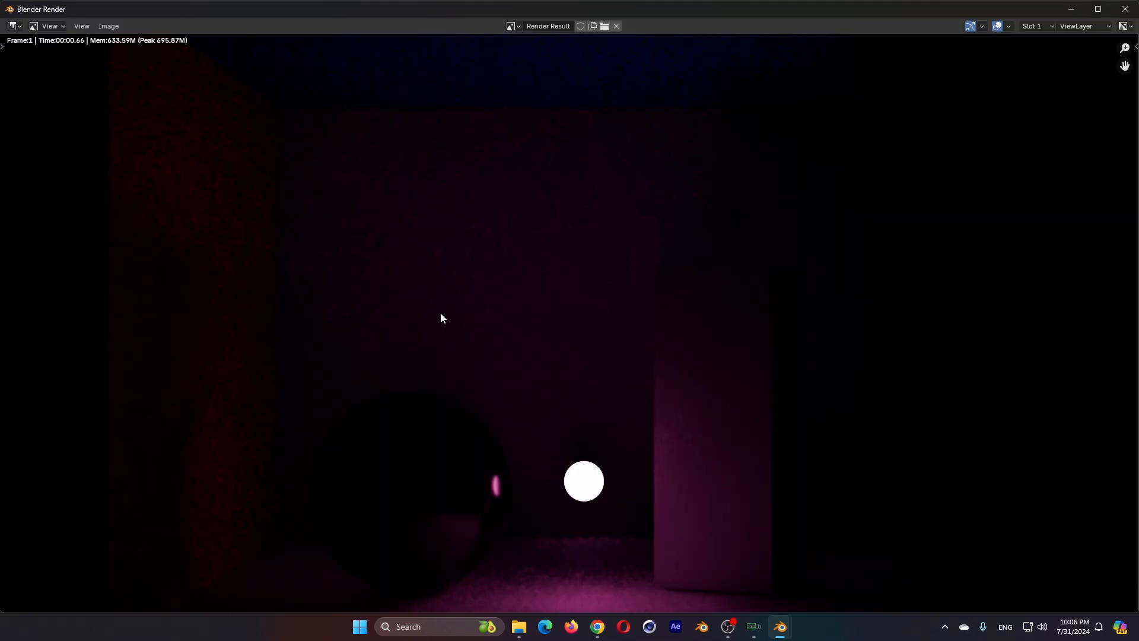
scroll(531, 455, down, 2)
scroll(568, 457, up, 2)
middle_drag(589, 466, 605, 356)
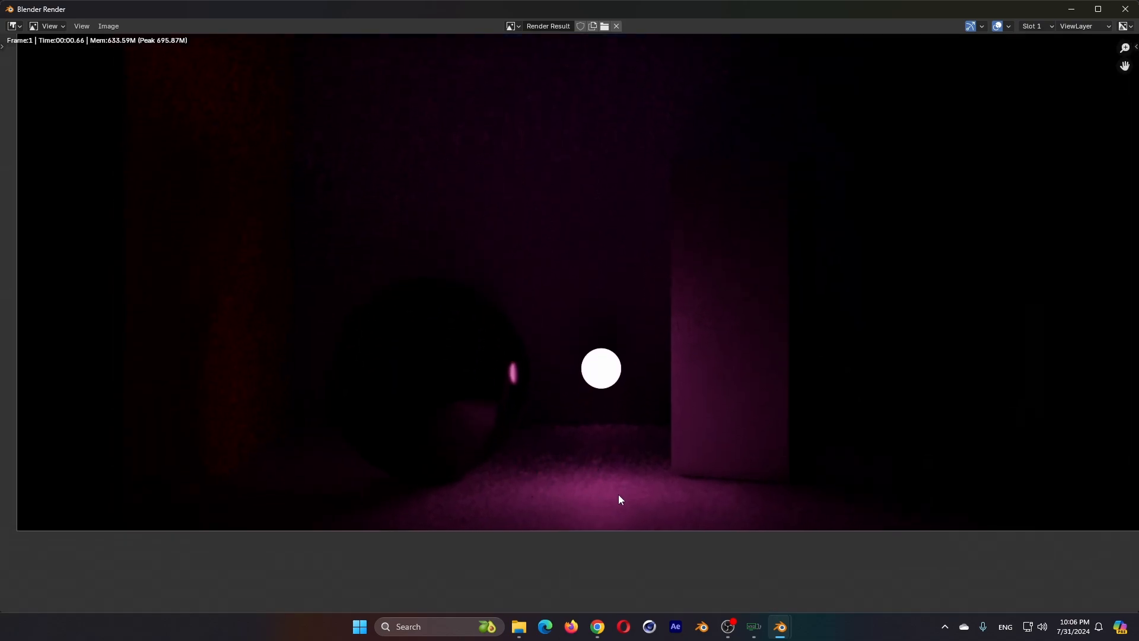
key(Escape)
- Set the viewport samples to 64 and the render samples to 128, and render the dark room again
click(1059, 313)
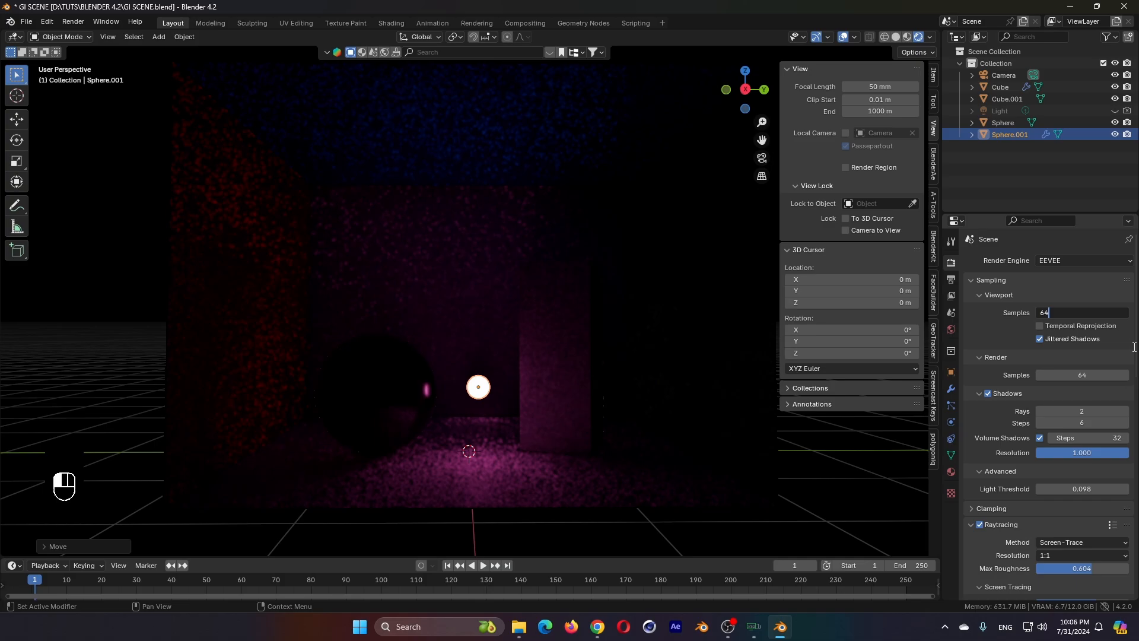
click(1070, 377)
text(128)
key(Return)
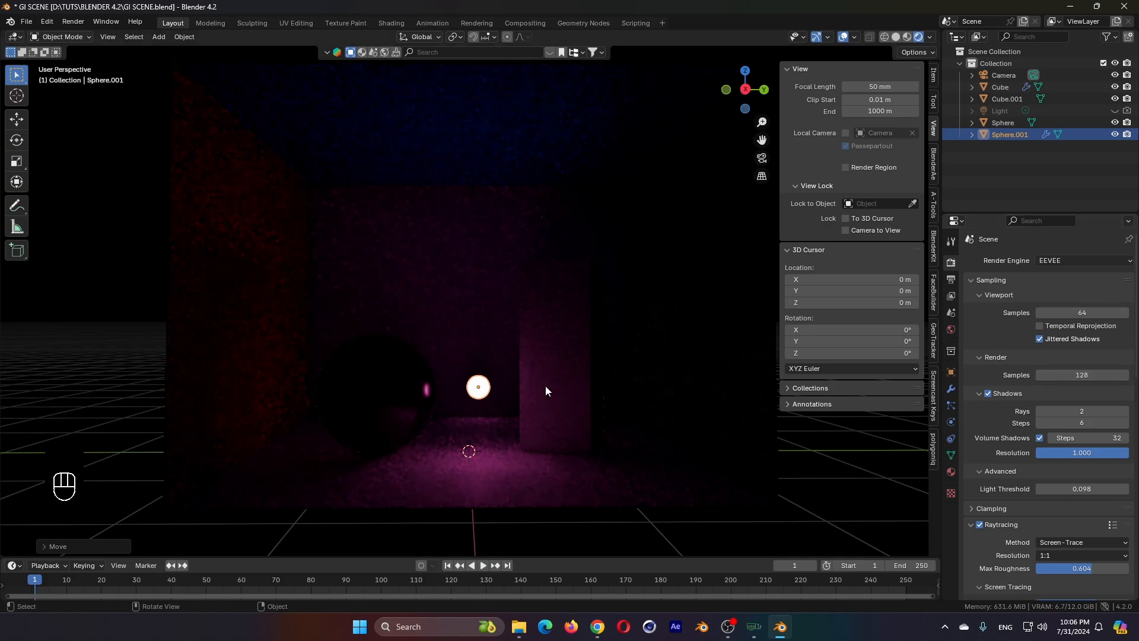
key(F12)
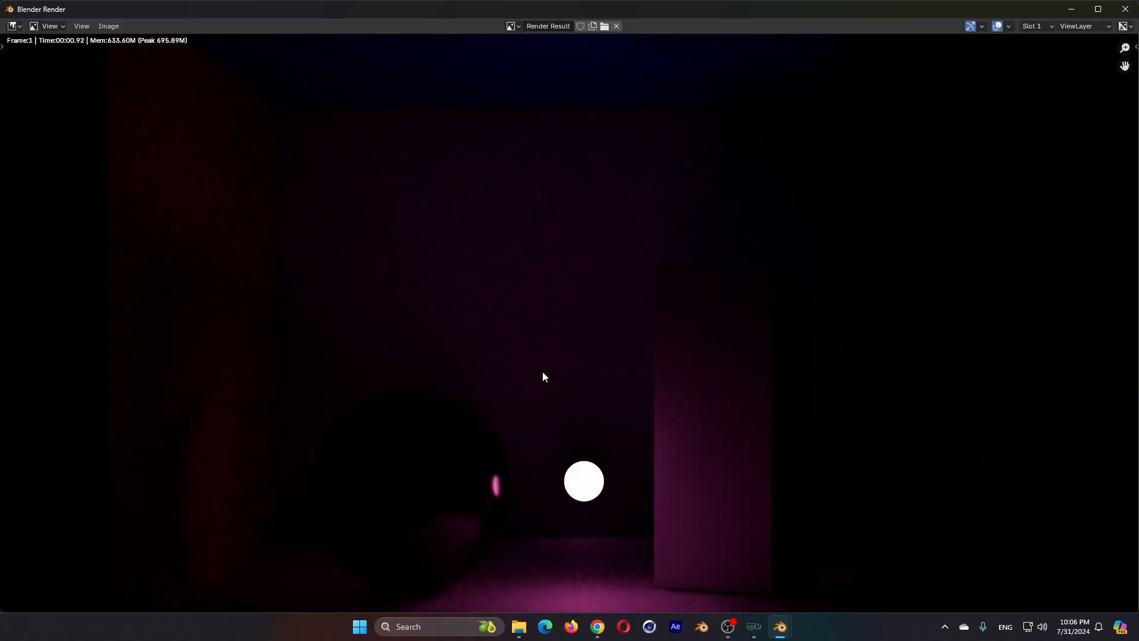
middle_drag(642, 555, 632, 404)
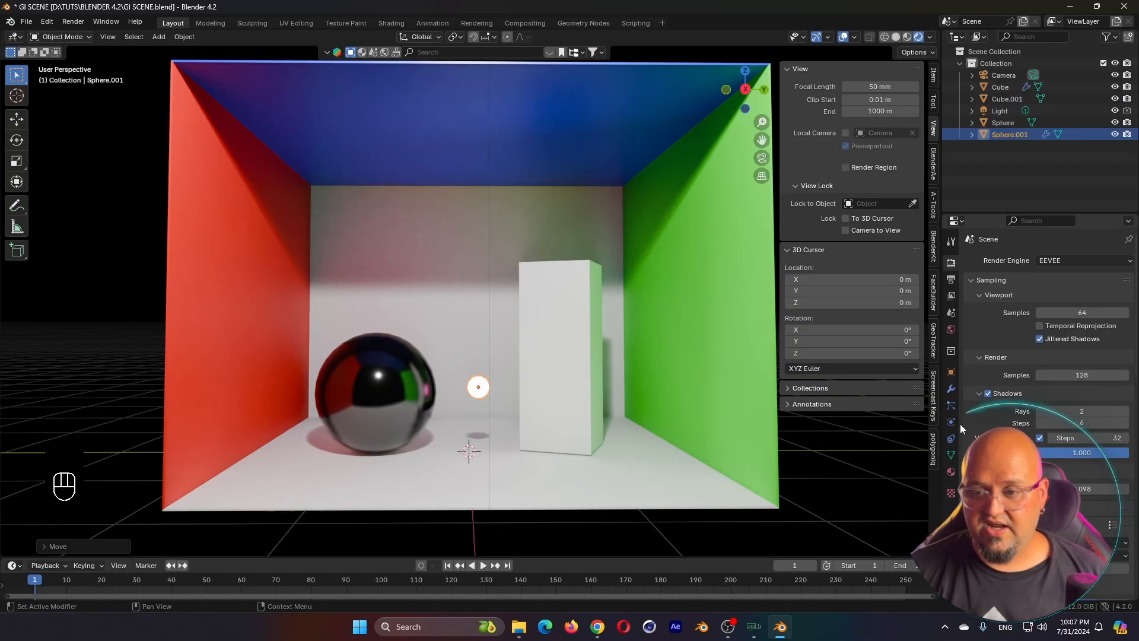
- Set the world background strength to 1 and render the coloured room with the environment lighting
click(952, 329)
scroll(1063, 465, down, 4)
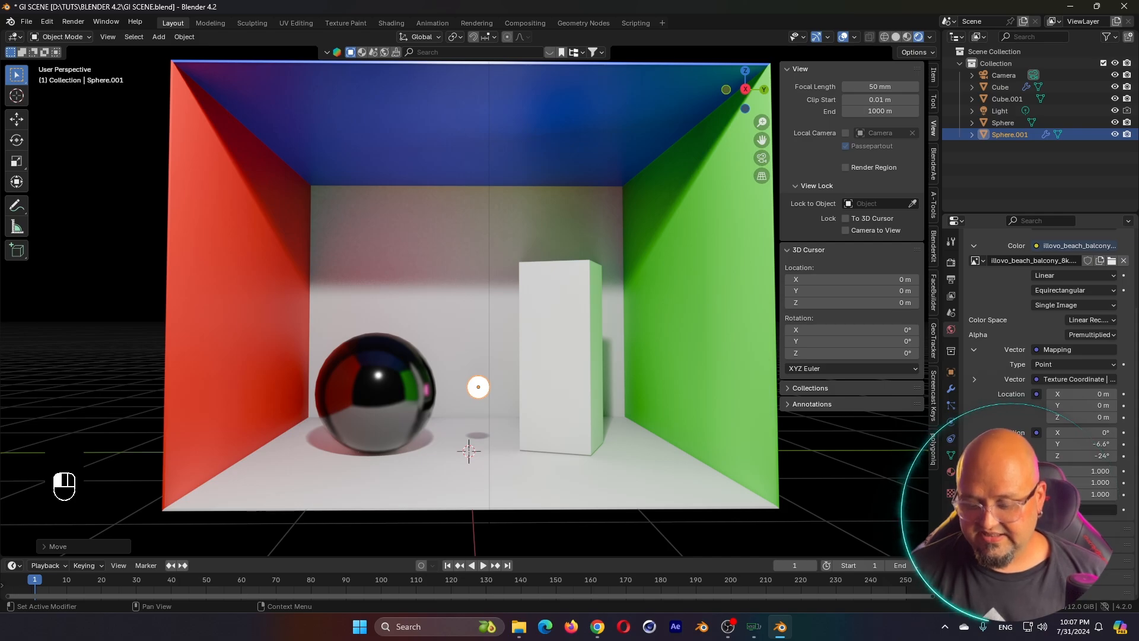
text(1)
key(Return)
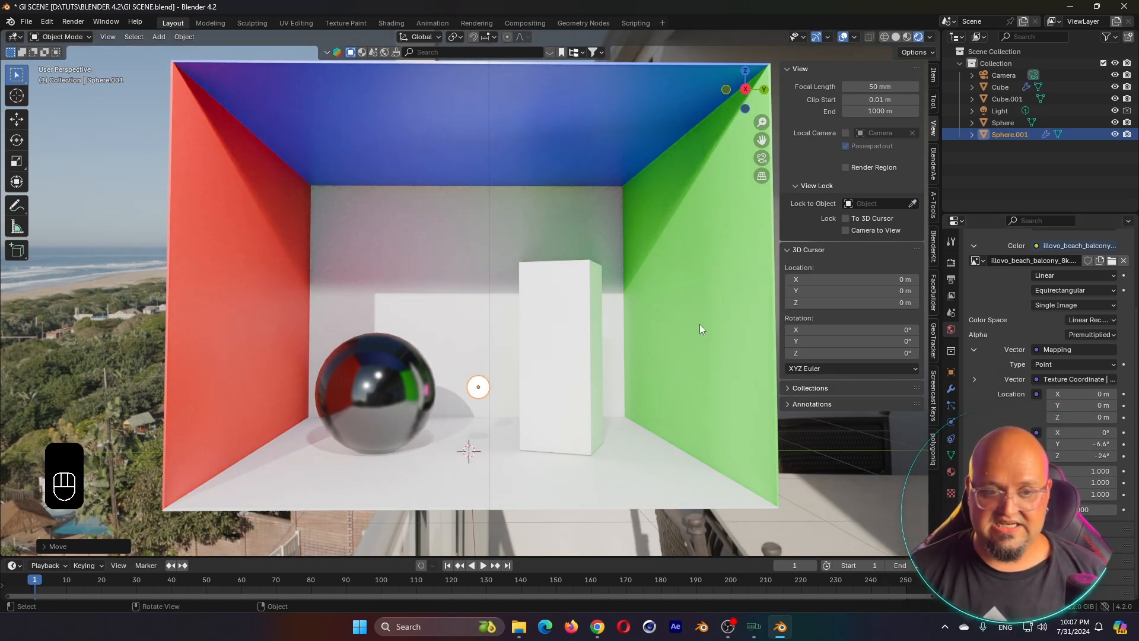
key(F12)
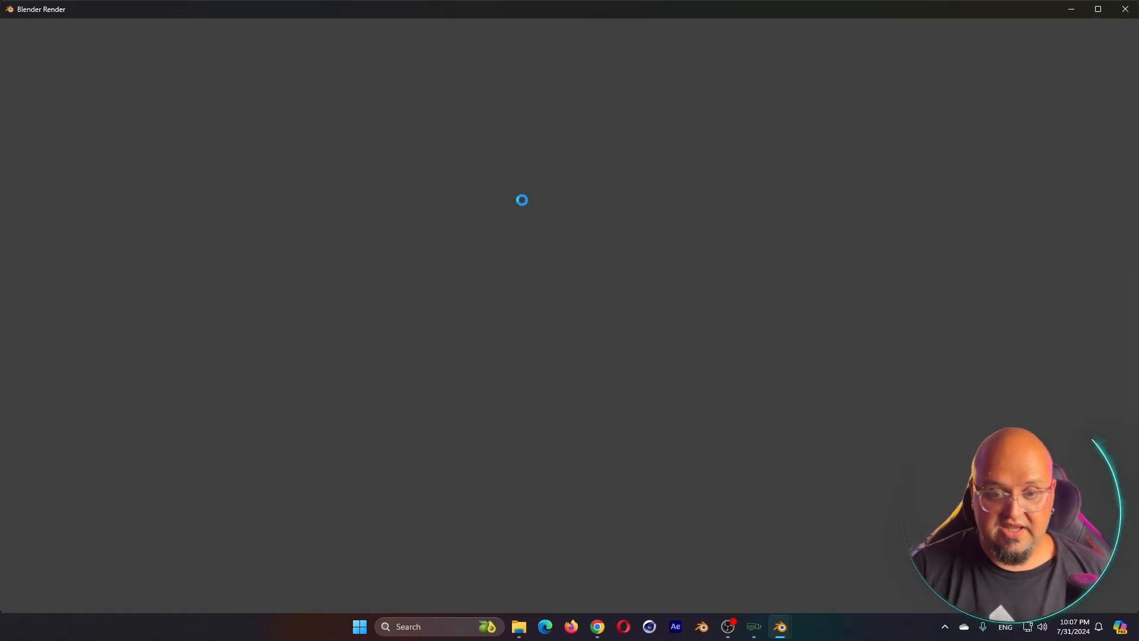
scroll(522, 244, down, 1)
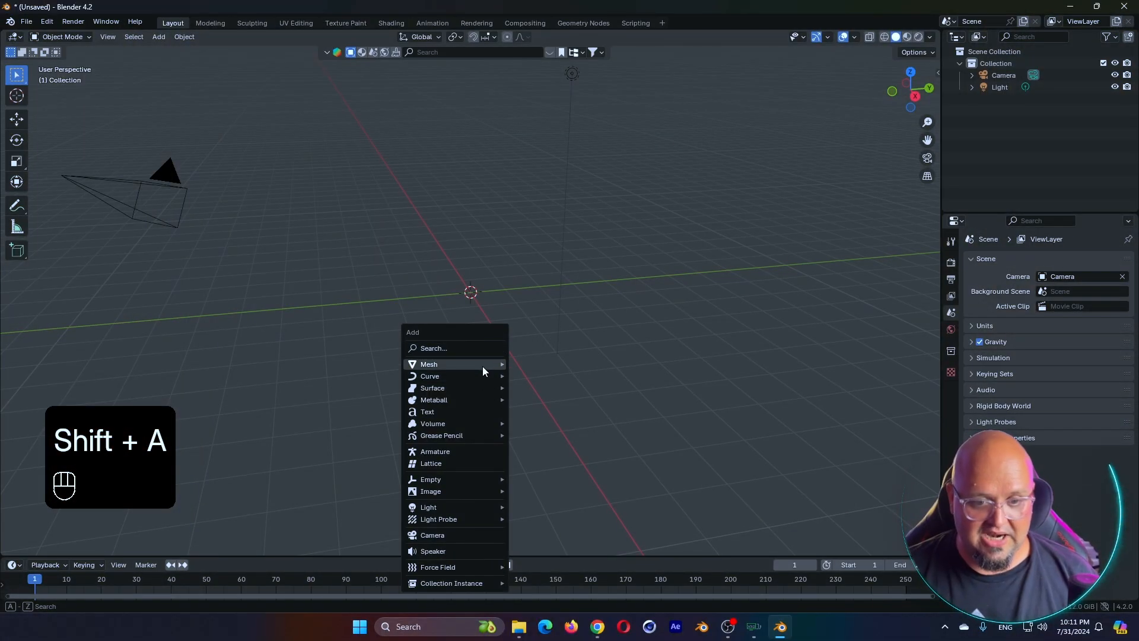
- Add a plane at the origin of the new scene and scale it up
mouse_move(483, 368)
click(564, 365)
key(s)
click(491, 363)
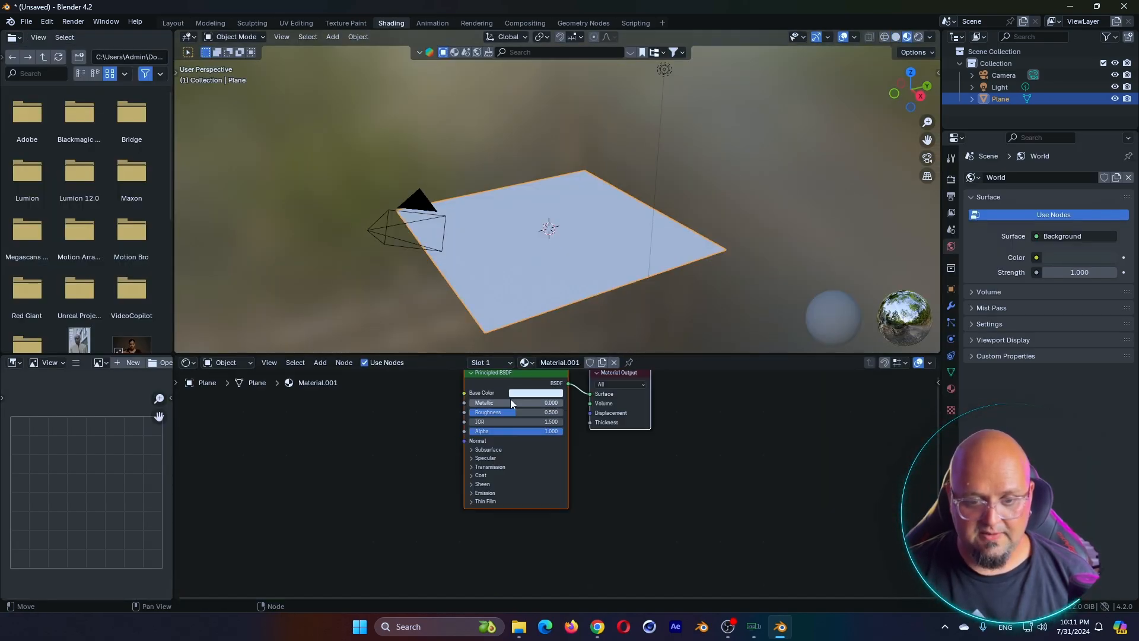
- Run Node Wrangler's Principled texture setup on the plane's material with the gray_rocks disp, rough, nor_gl and diff textures
key(Home)
click(938, 381)
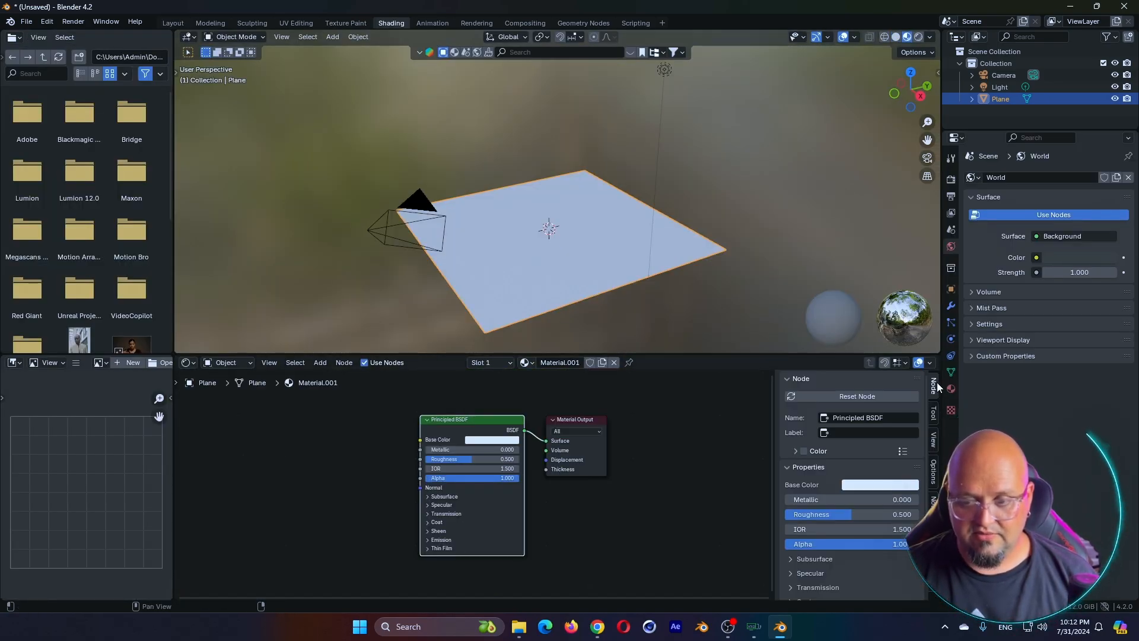
click(933, 505)
click(897, 442)
drag(451, 306, 460, 204)
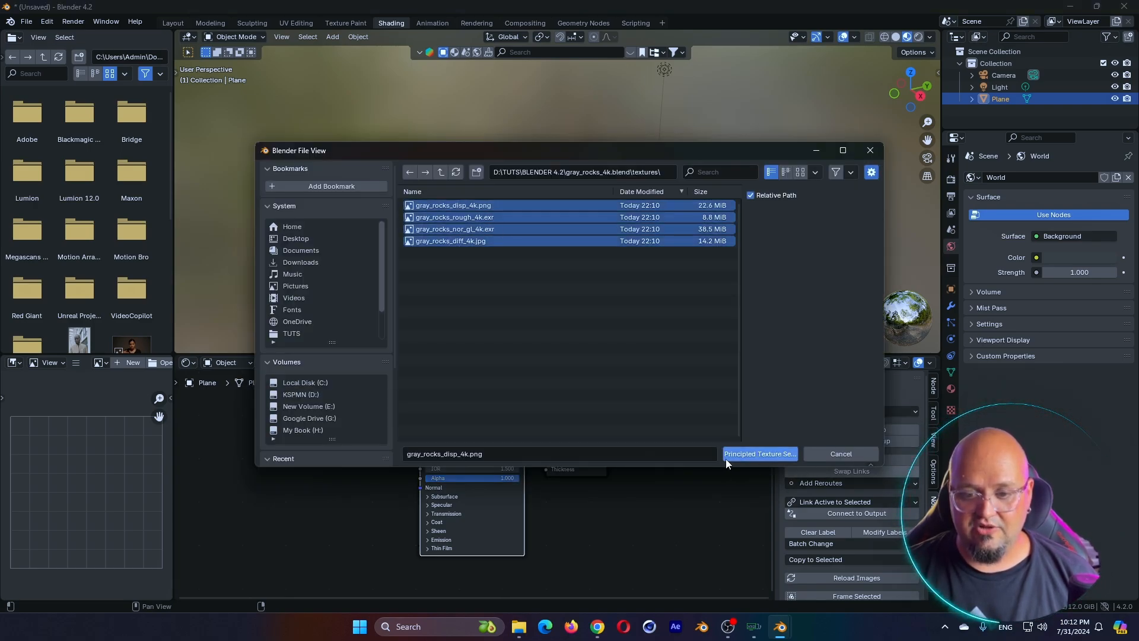
click(760, 454)
- Check the generated Displacement node and move the Material Output node farther away from the Principled BSDF
scroll(491, 459, down, 1)
middle_drag(485, 505, 490, 472)
middle_drag(541, 551, 518, 512)
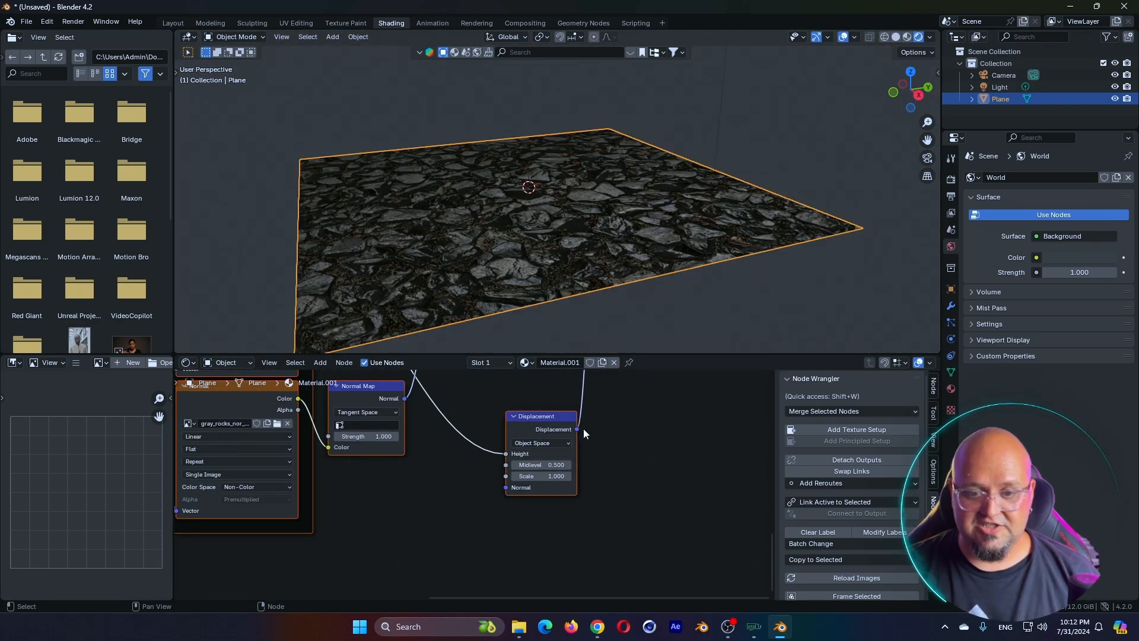
middle_drag(619, 418, 605, 442)
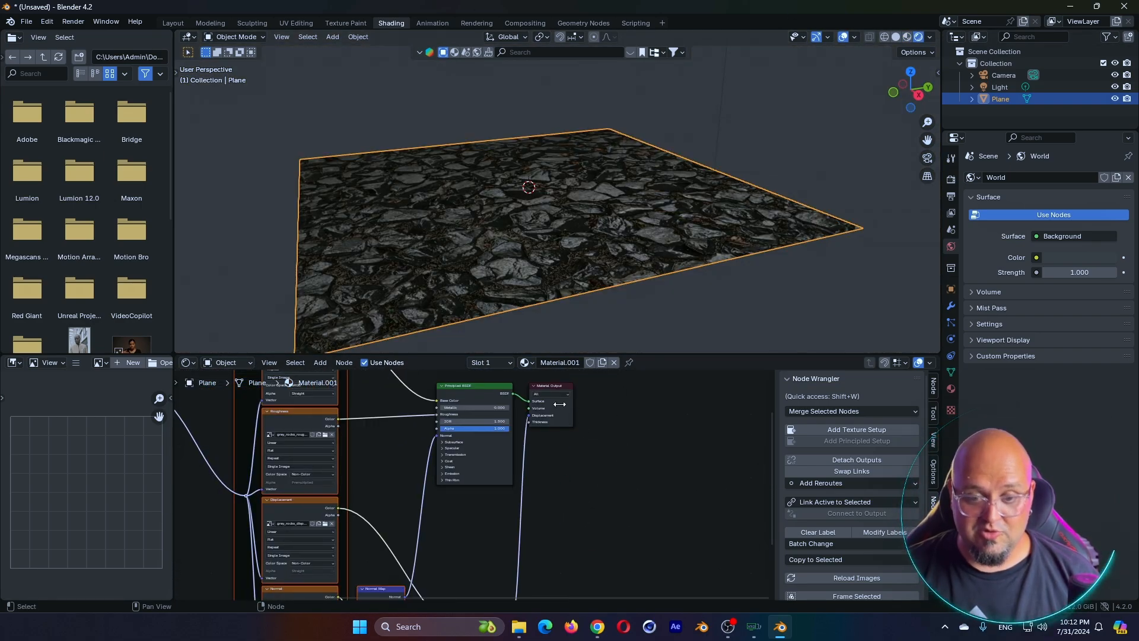
drag(560, 404, 657, 415)
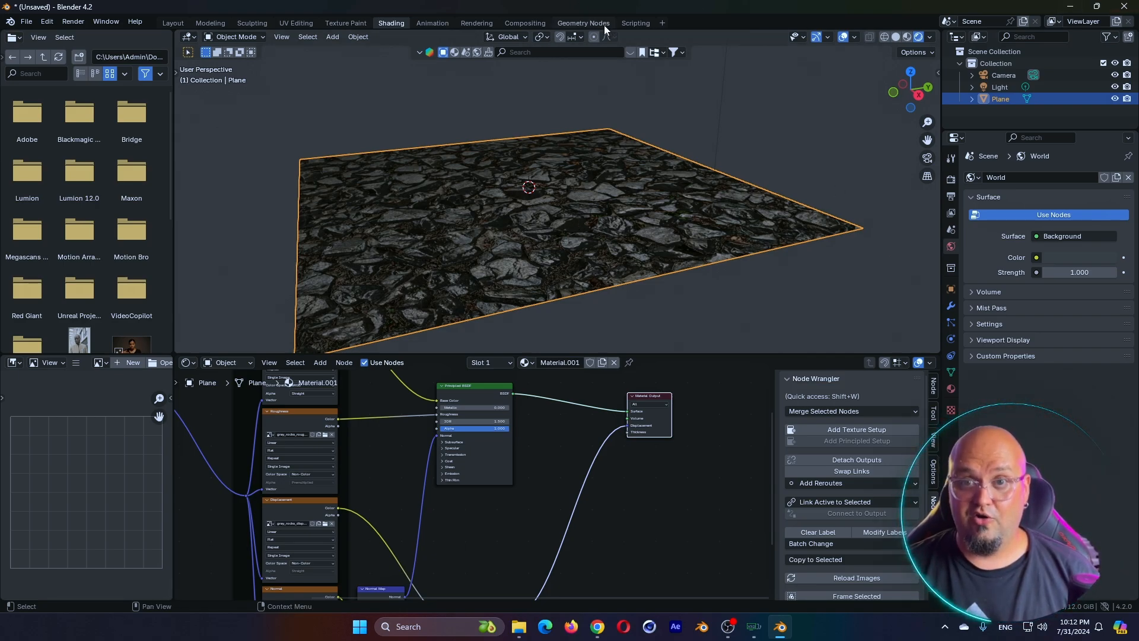
- Subdivide the whole plane six times in Edit Mode and return to Object Mode
key(Tab)
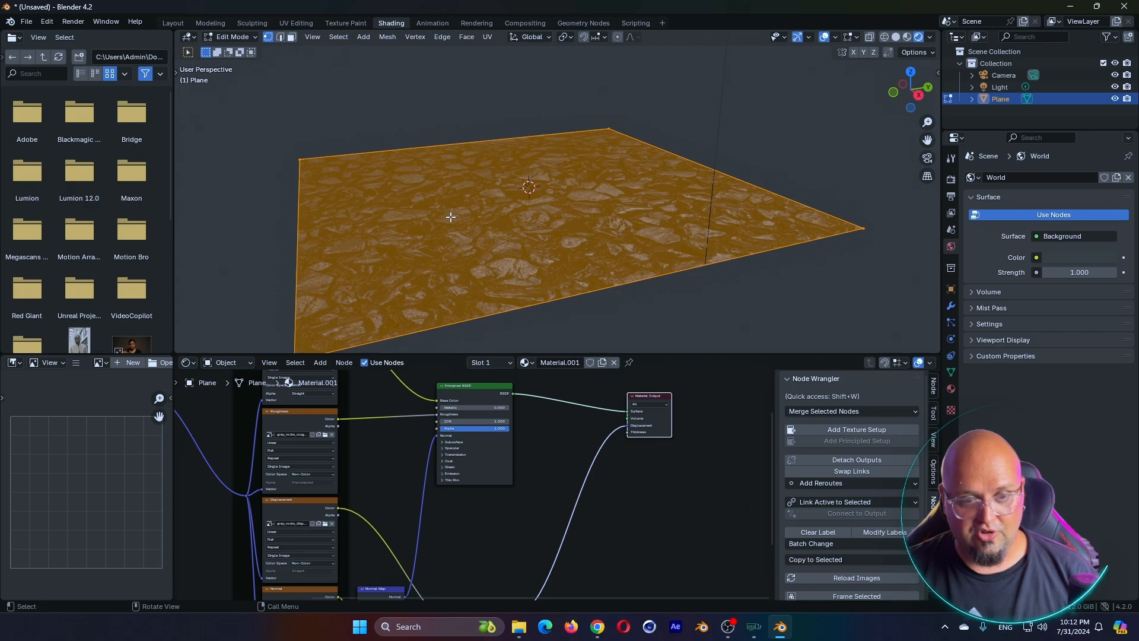
right_click(450, 217)
click(454, 215)
right_click(454, 215)
click(454, 216)
right_click(455, 215)
click(455, 215)
right_click(455, 216)
click(455, 215)
right_click(454, 216)
click(454, 215)
right_click(455, 216)
click(455, 215)
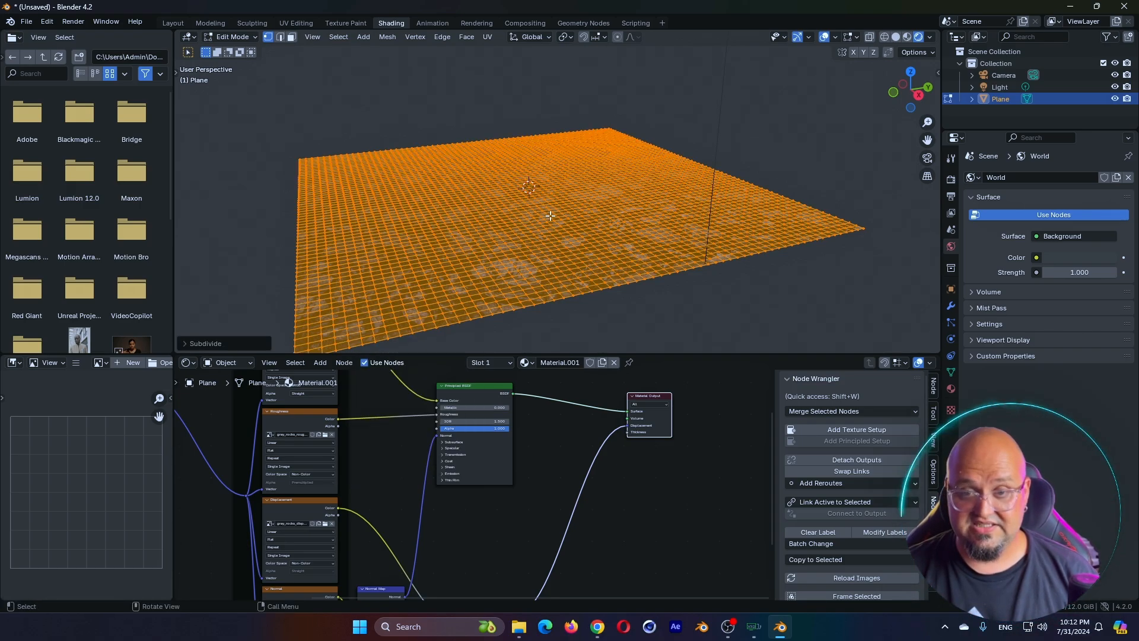
key(Tab)
- Set the plane material's displacement method to Displacement and Bump, and view the displaced surface
click(951, 389)
scroll(1047, 249, down, 8)
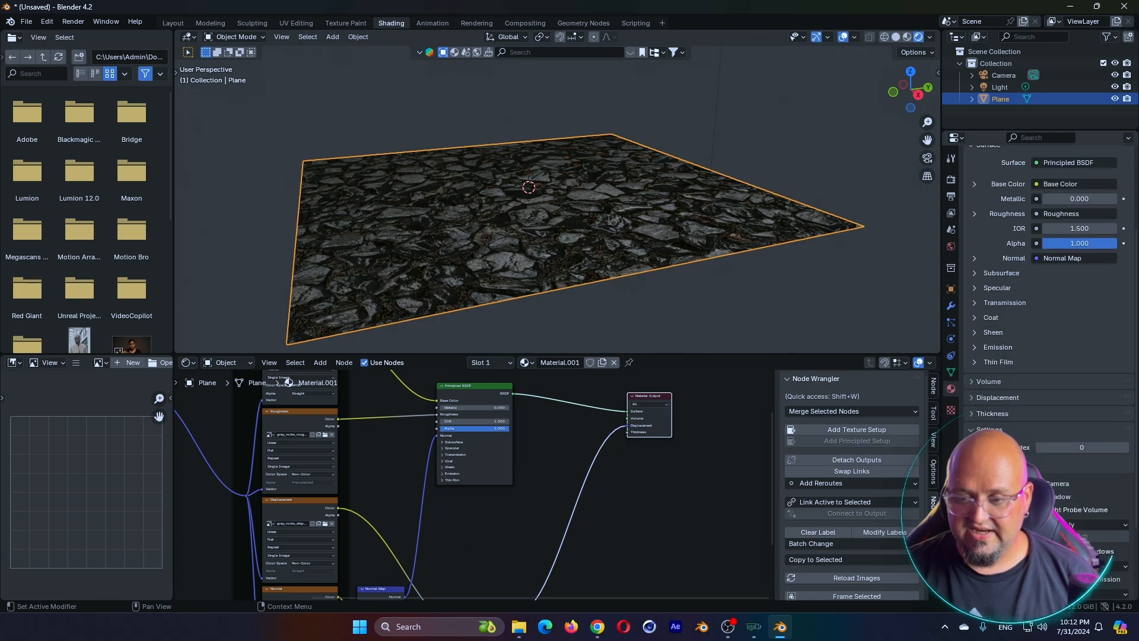
scroll(1055, 427, down, 1)
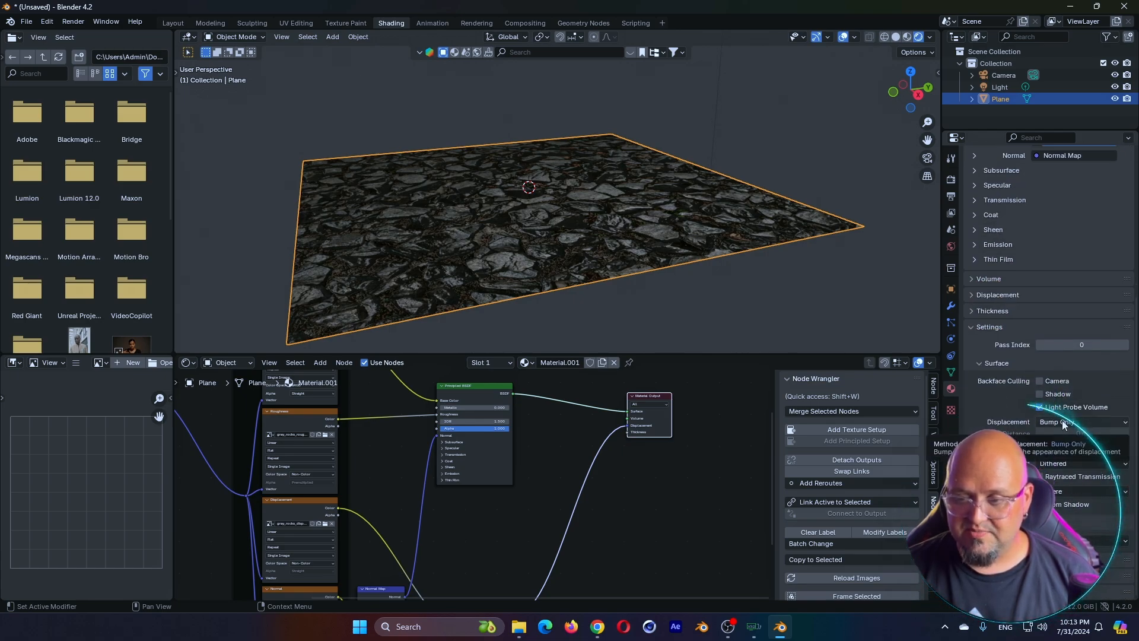
click(1063, 423)
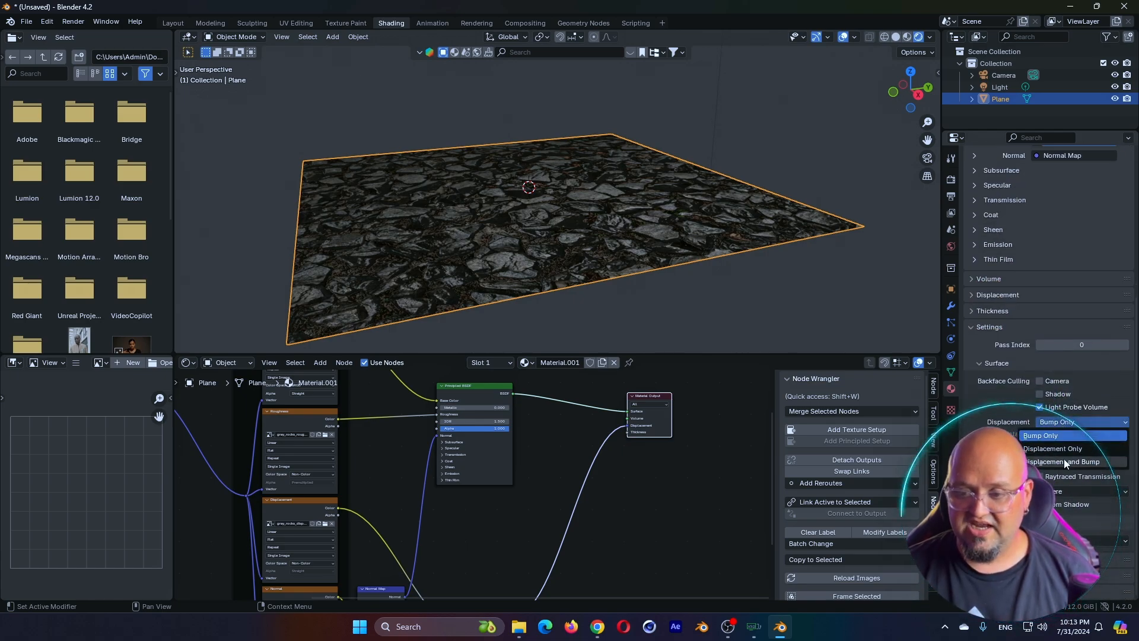
click(1065, 462)
middle_drag(543, 178, 543, 202)
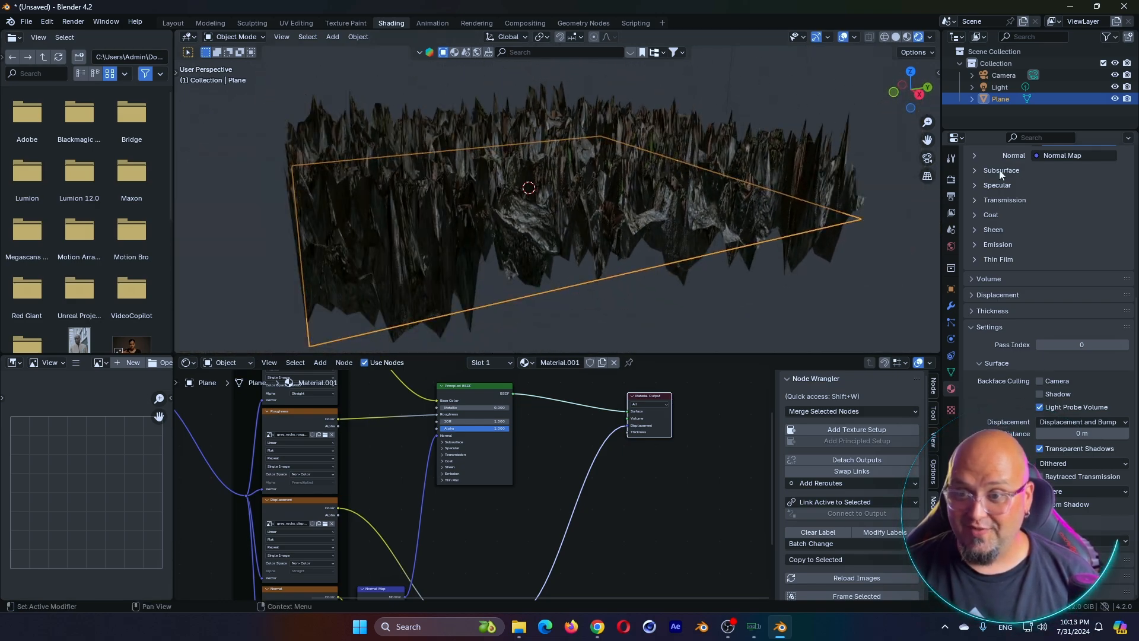
click(950, 180)
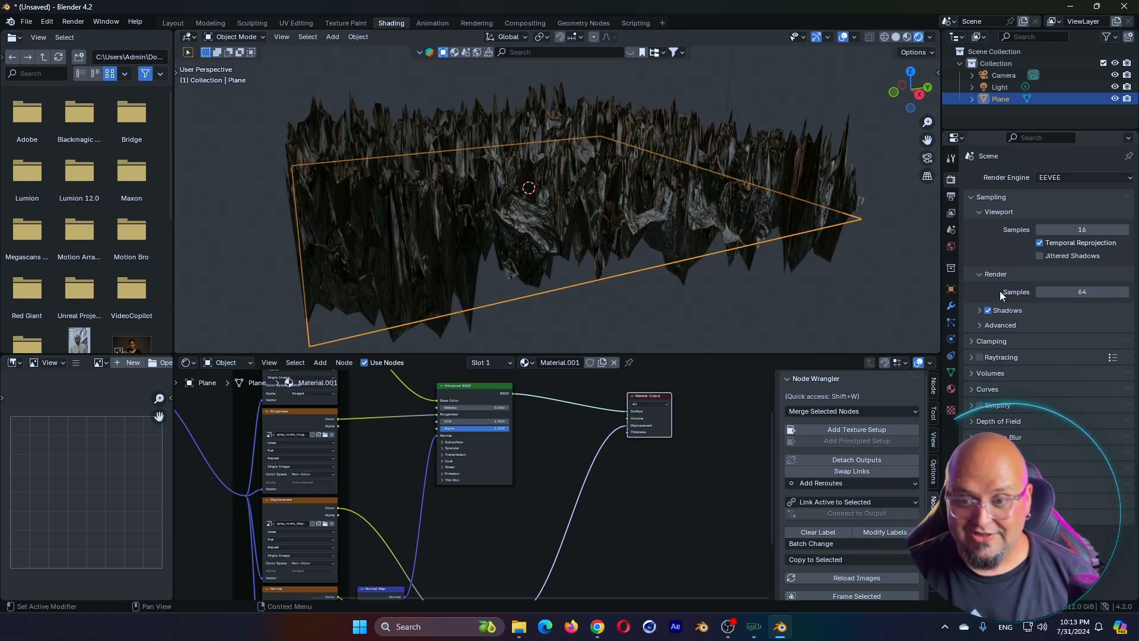
- Connect the Displacement node to the Material Output's Displacement input and inspect the gray_rocks plane in rendered shading
drag(526, 518, 529, 519)
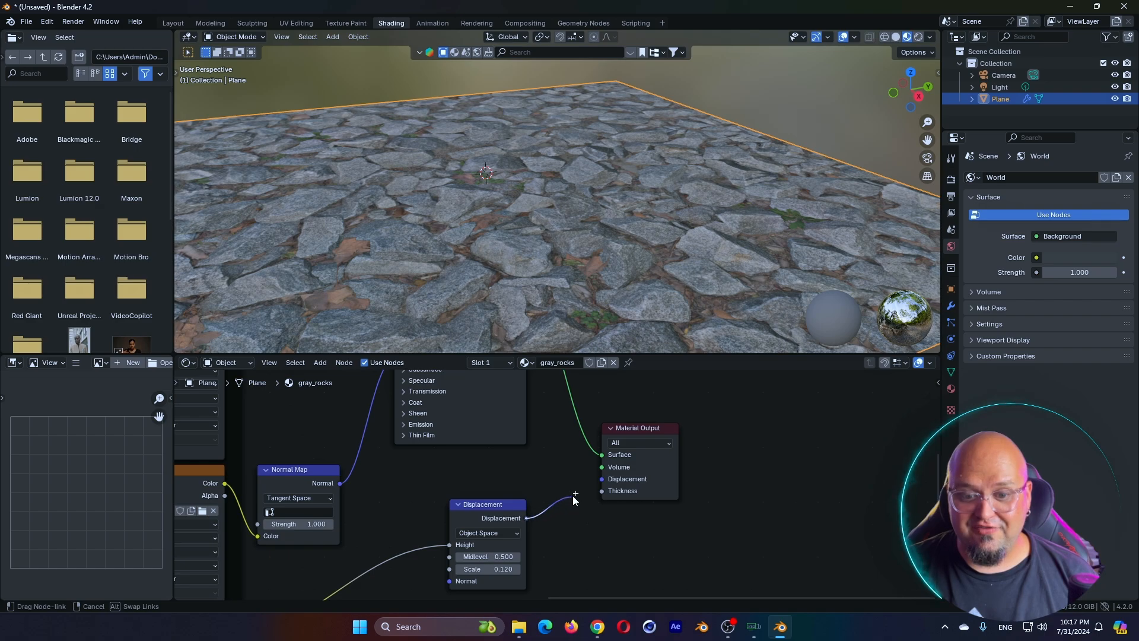
drag(601, 486, 601, 480)
mouse_move(571, 196)
middle_down()
mouse_move(618, 170)
mouse_move(611, 178)
middle_up()
click(919, 37)
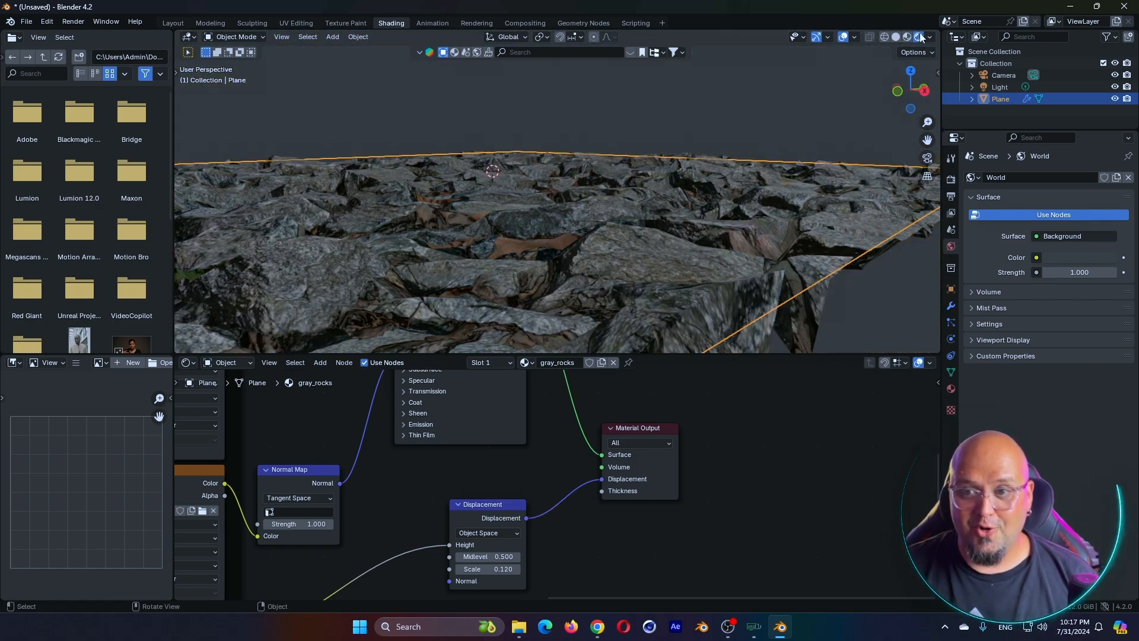
middle_drag(590, 258, 561, 244)
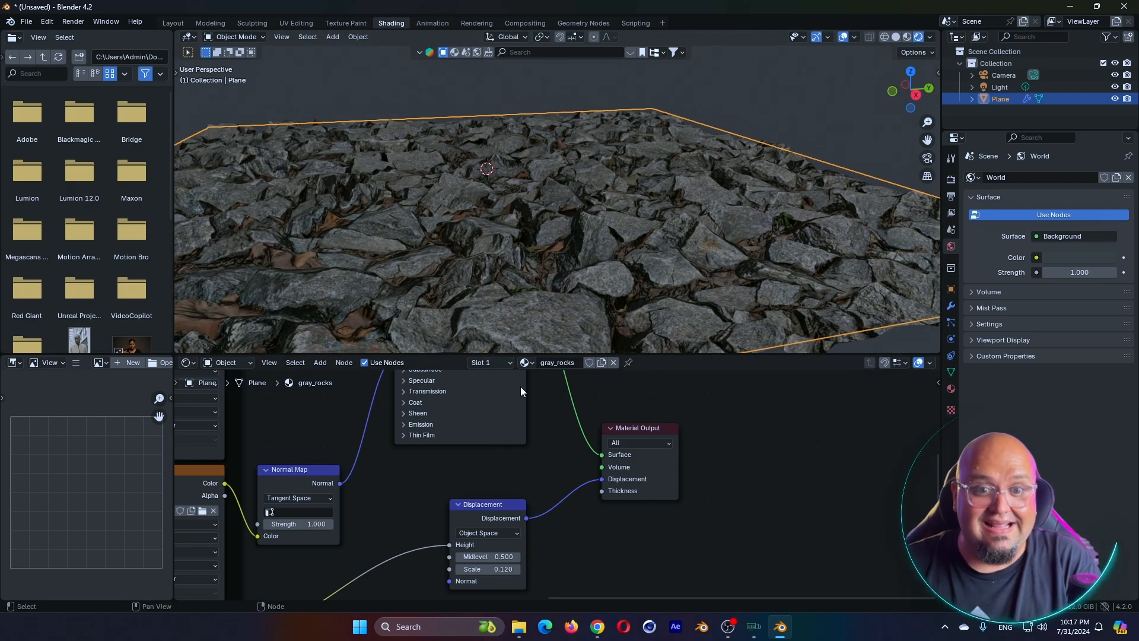
scroll(581, 274, up, 2)
mouse_move(582, 274)
middle_down()
mouse_move(561, 282)
mouse_move(560, 269)
middle_up()
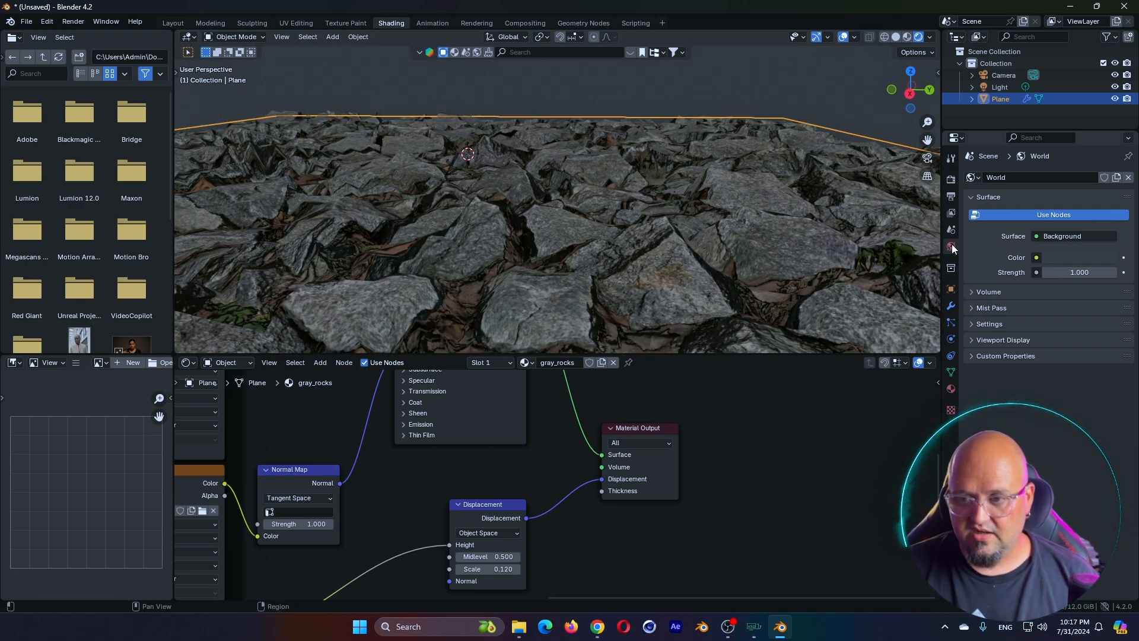
- Set the world background colour to black with a value of 0, and turn on raytracing
click(1080, 256)
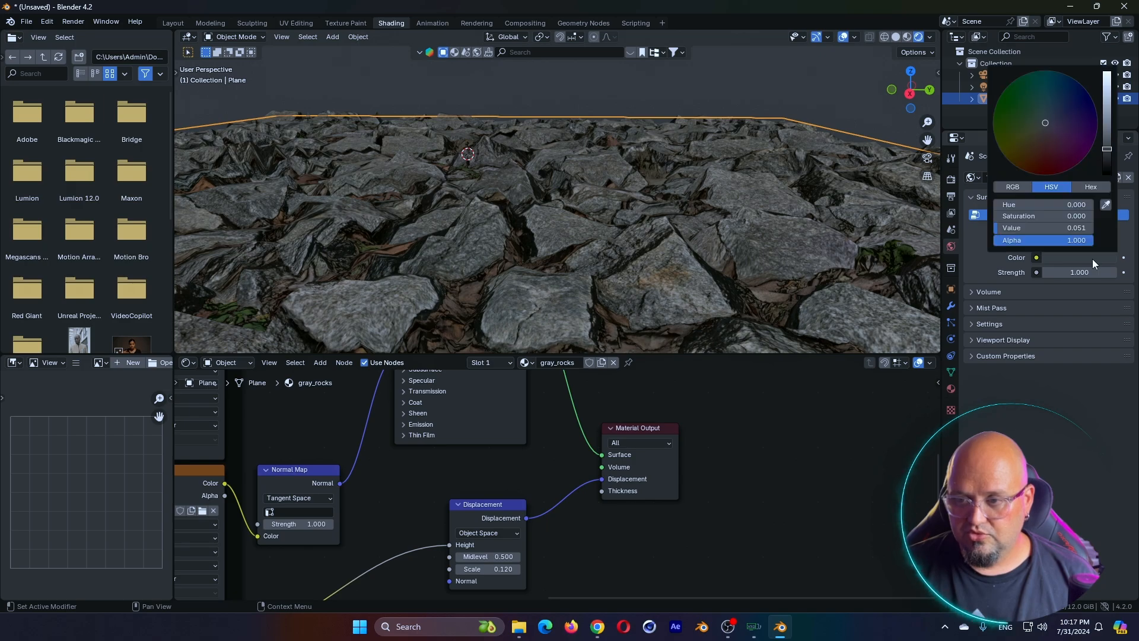
click(1065, 259)
drag(1109, 160, 1109, 177)
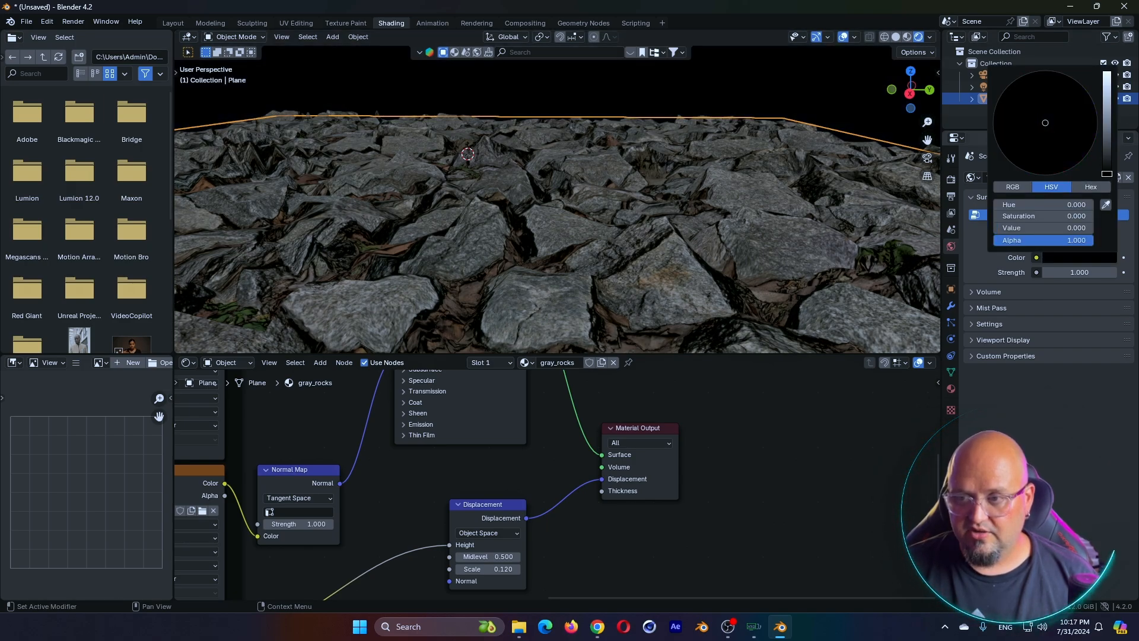
click(952, 180)
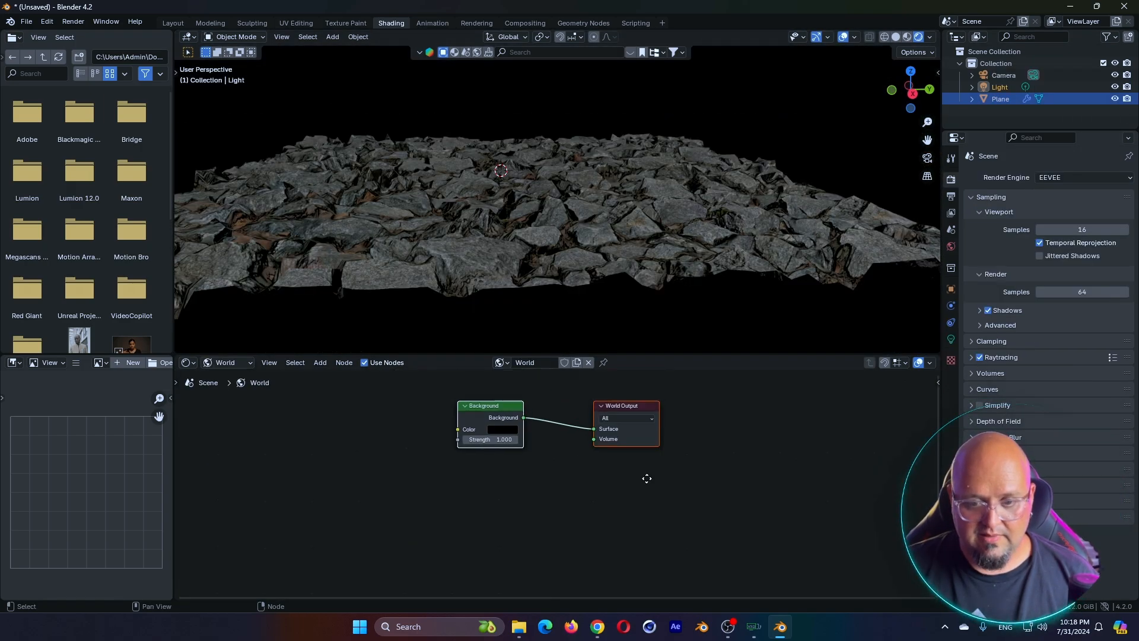
- Add a volume shader node linked to the World Output's Volume input
drag(599, 437, 508, 492)
click(462, 499)
click(475, 477)
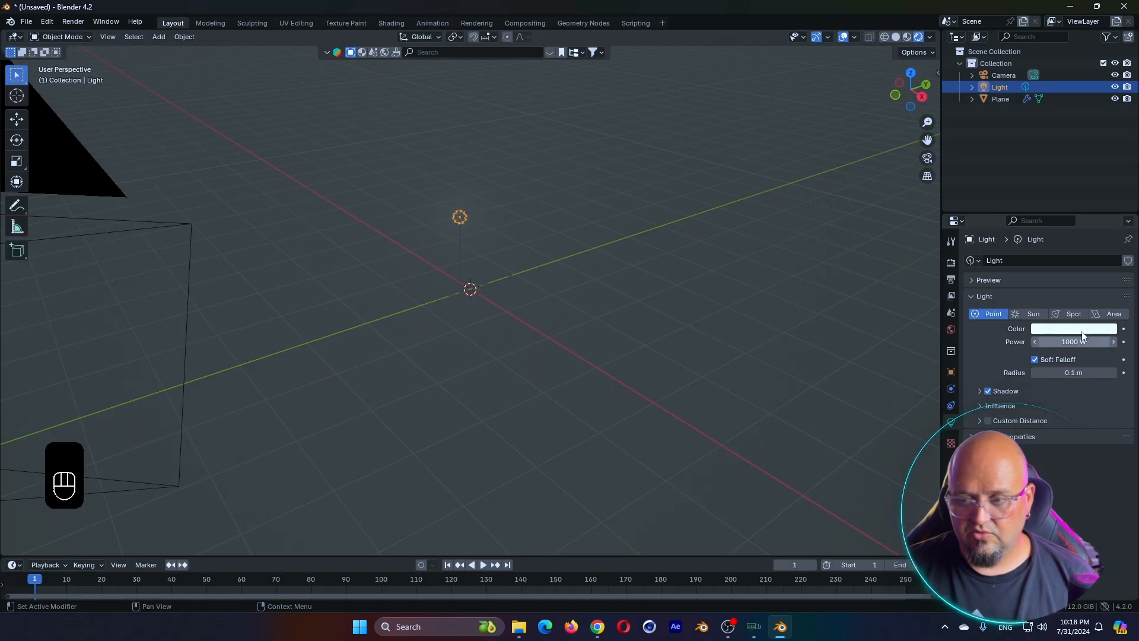
- Change the point light's colour to red and set the world Volume Scatter density to 0.100
click(1074, 329)
drag(1059, 216, 1053, 256)
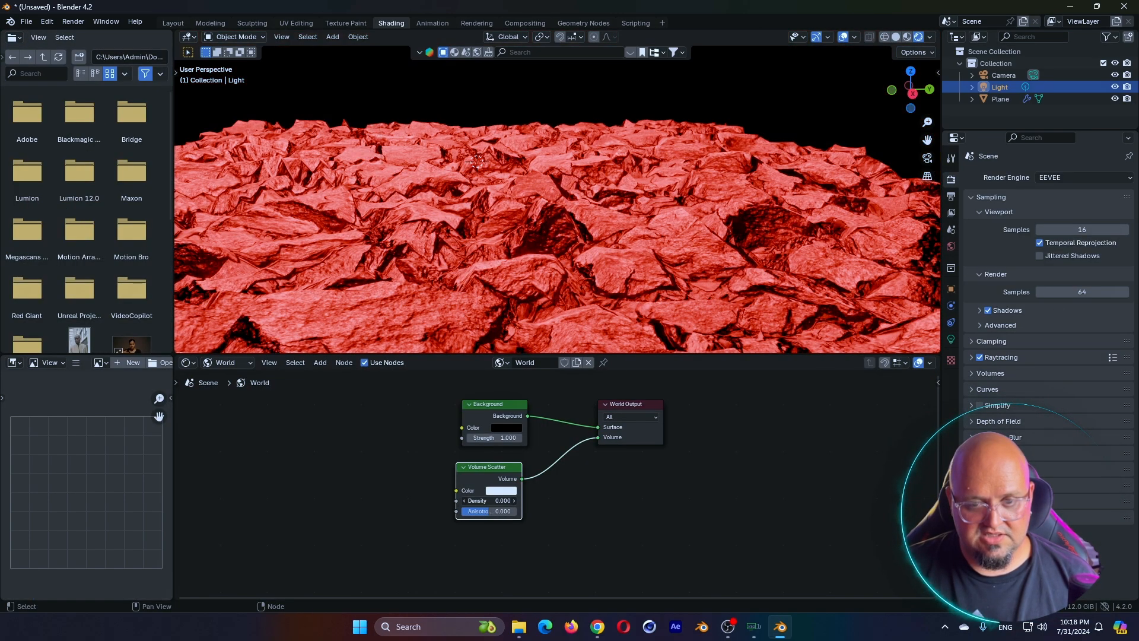
drag(489, 501, 496, 501)
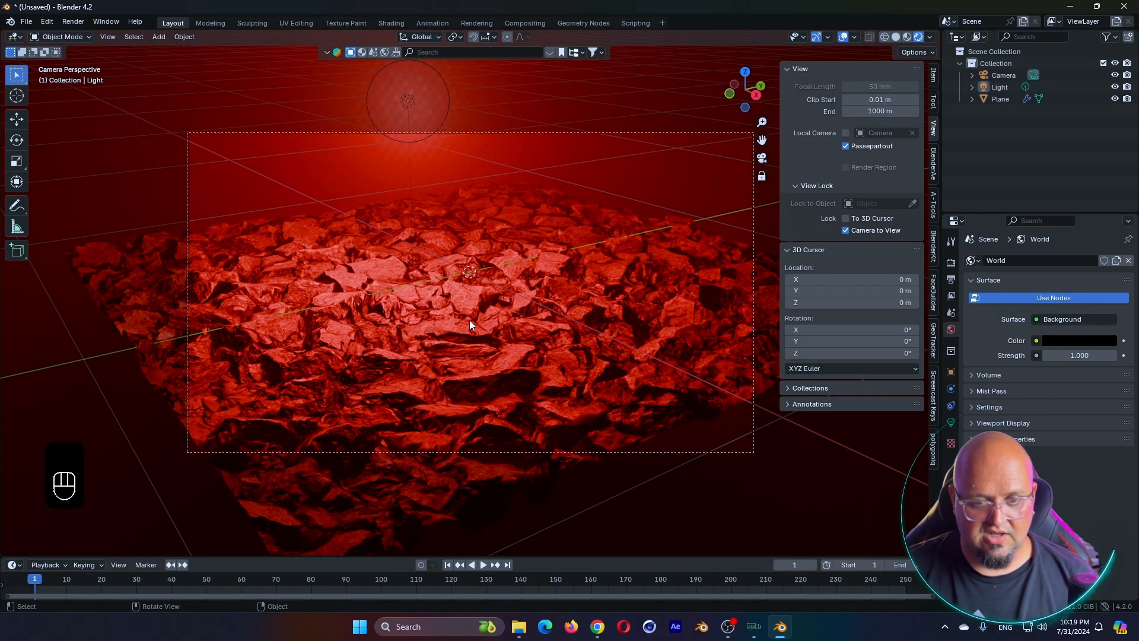
- Lower the point light's power and raise the world's Volume Scatter density to 0.600
mouse_move(469, 319)
shift+middle_down()
mouse_move(404, 322)
mouse_move(432, 305)
shift+middle_up()
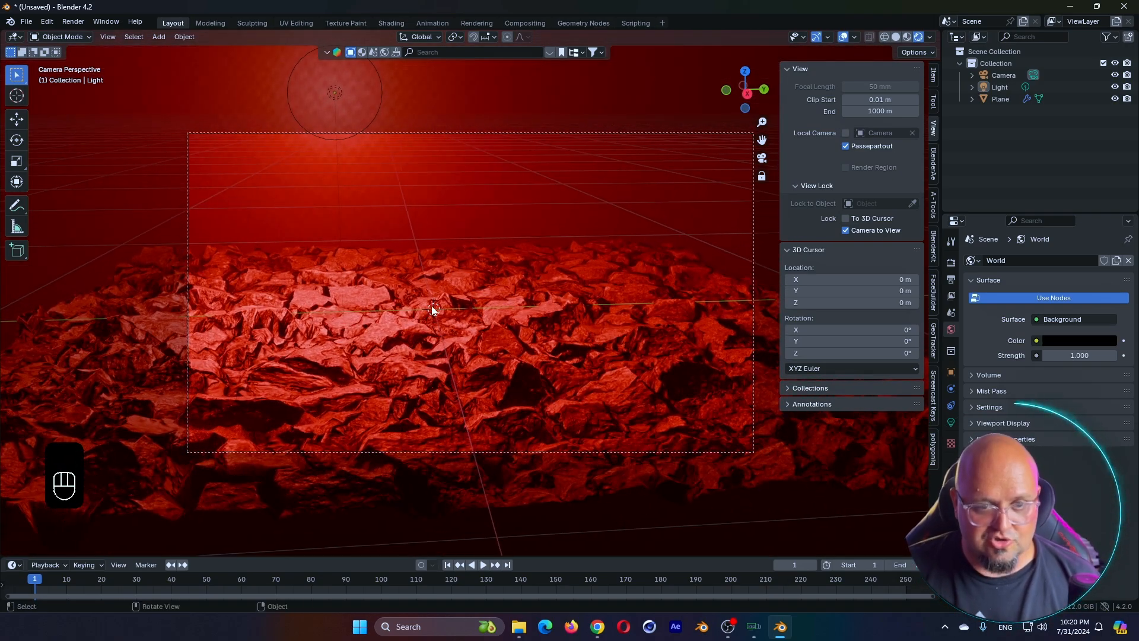
click(334, 93)
click(952, 422)
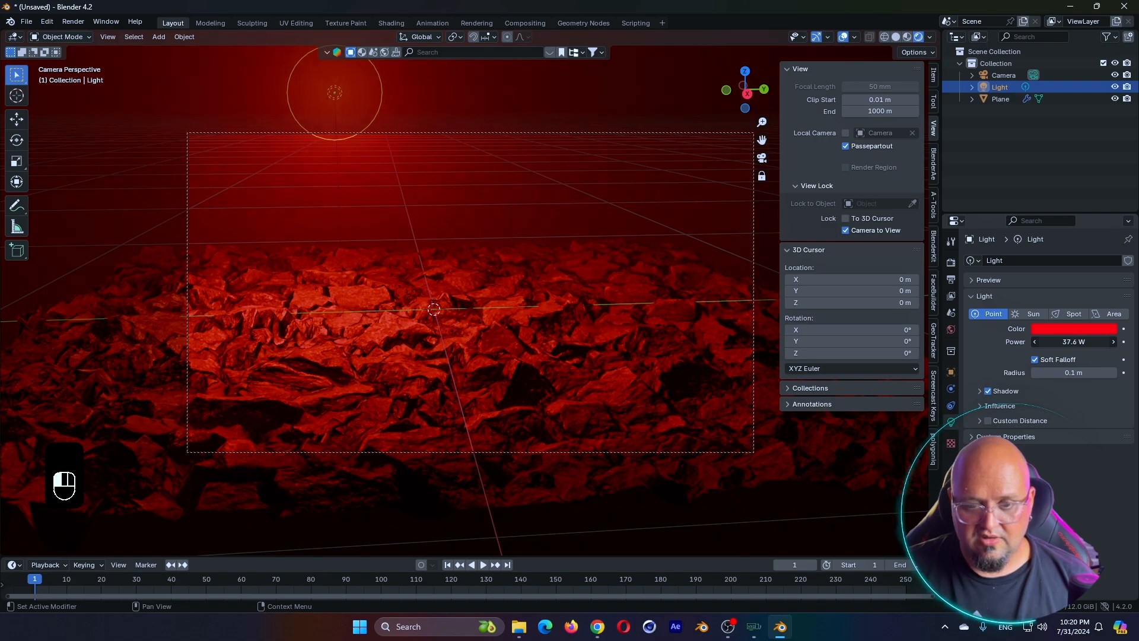
click(951, 331)
click(972, 376)
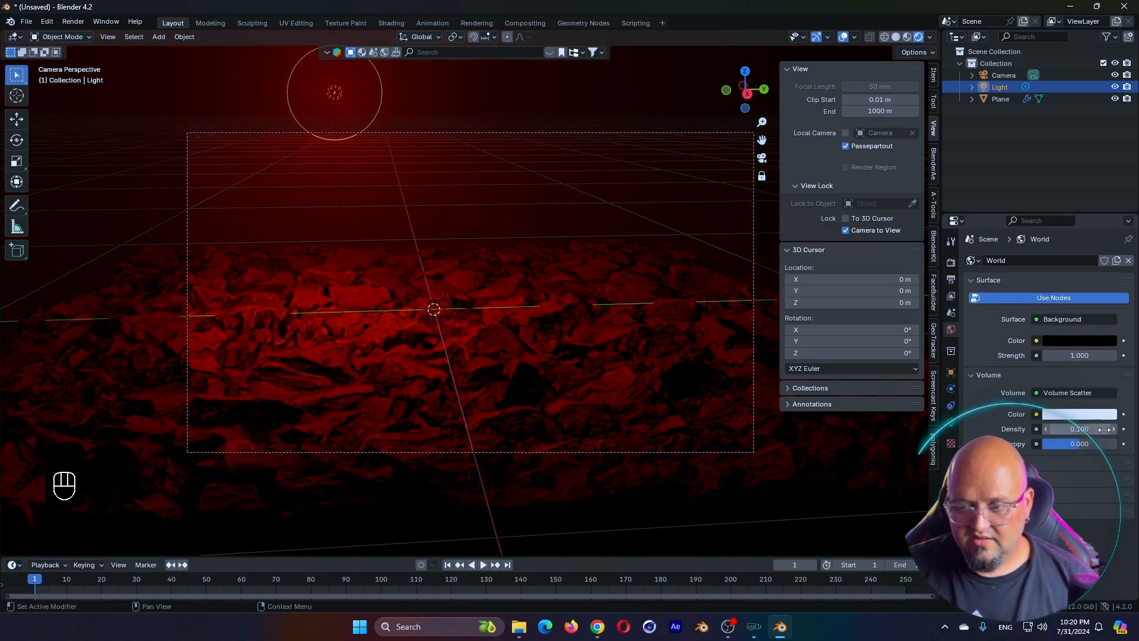
drag(1108, 430, 1133, 429)
click(1037, 429)
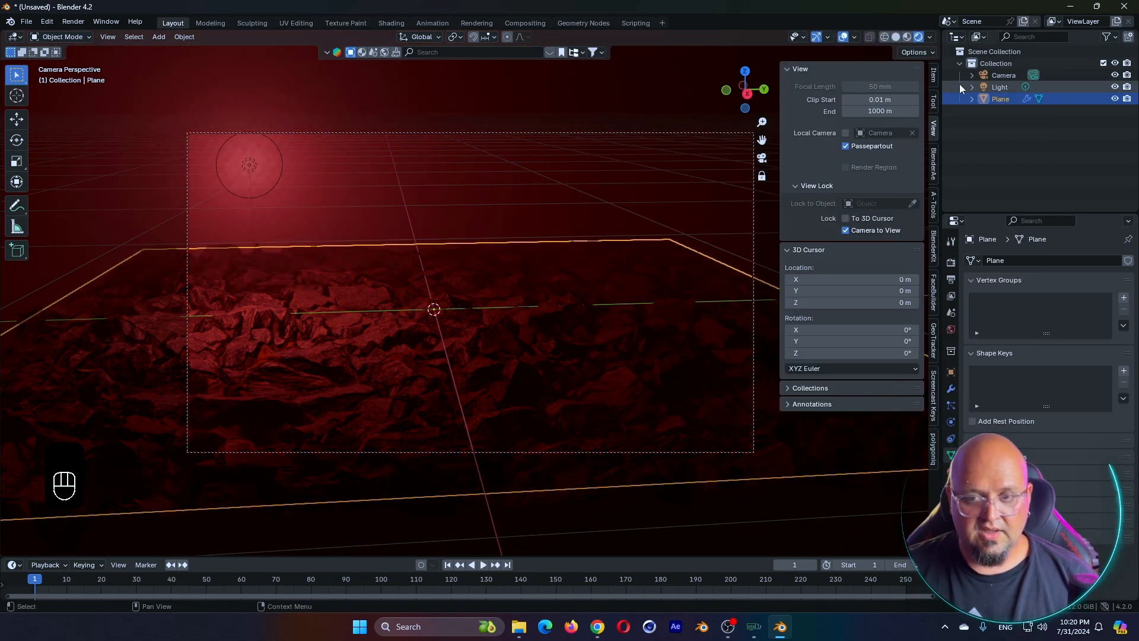
- Enable depth of field on the camera with an F-stop of 1.0 and sample its focus distance from the rocks
click(1002, 76)
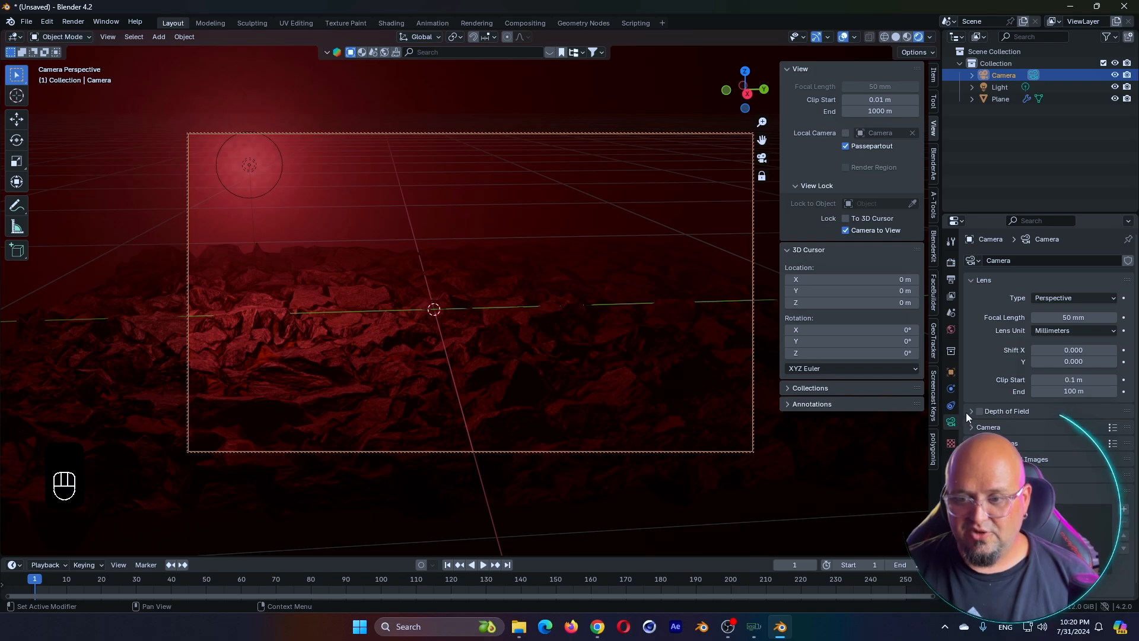
click(951, 263)
scroll(1020, 457, down, 1)
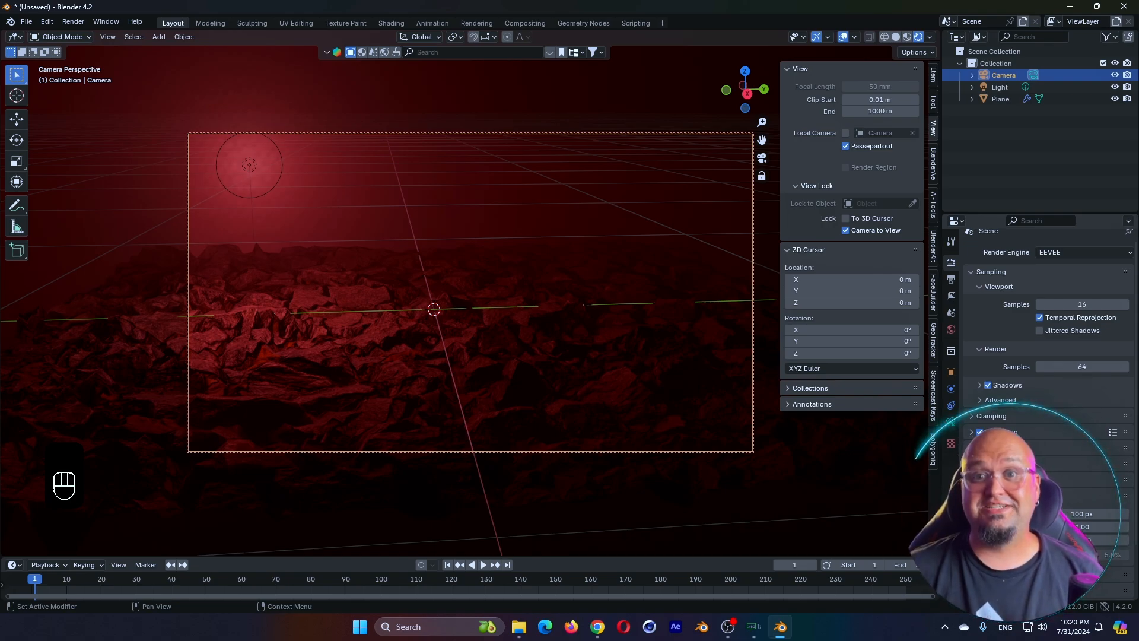
click(951, 422)
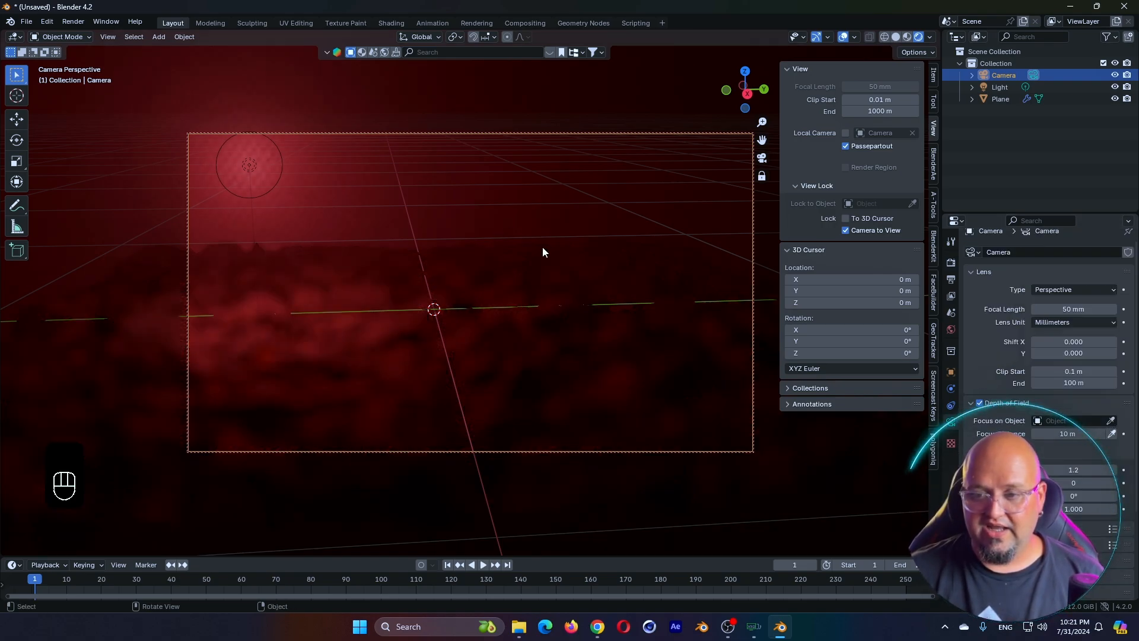
click(1112, 434)
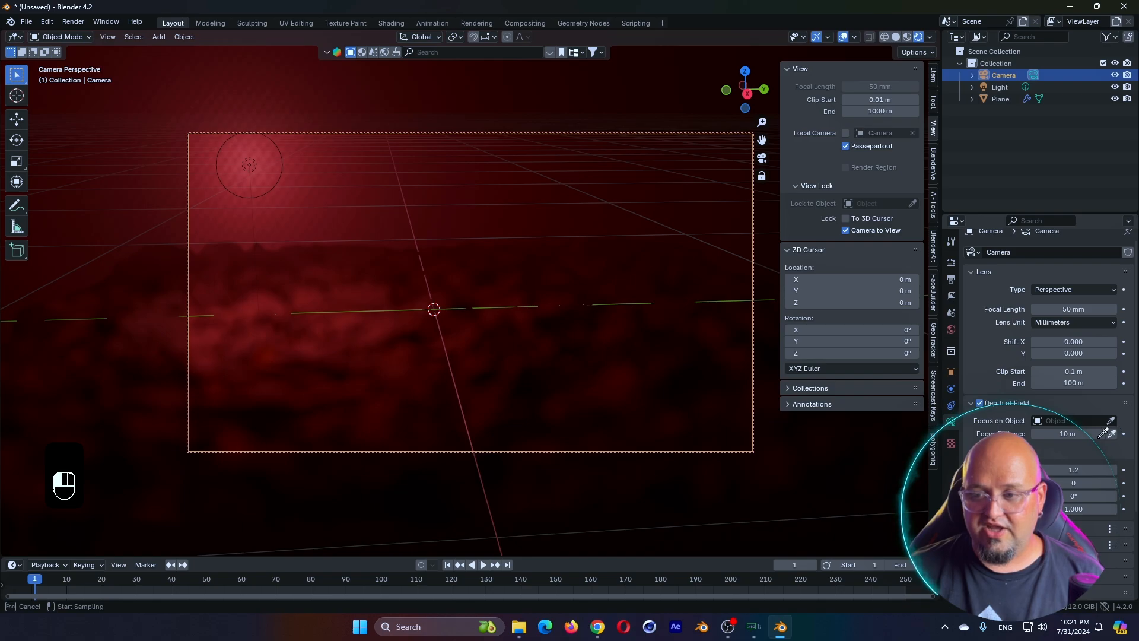
click(511, 339)
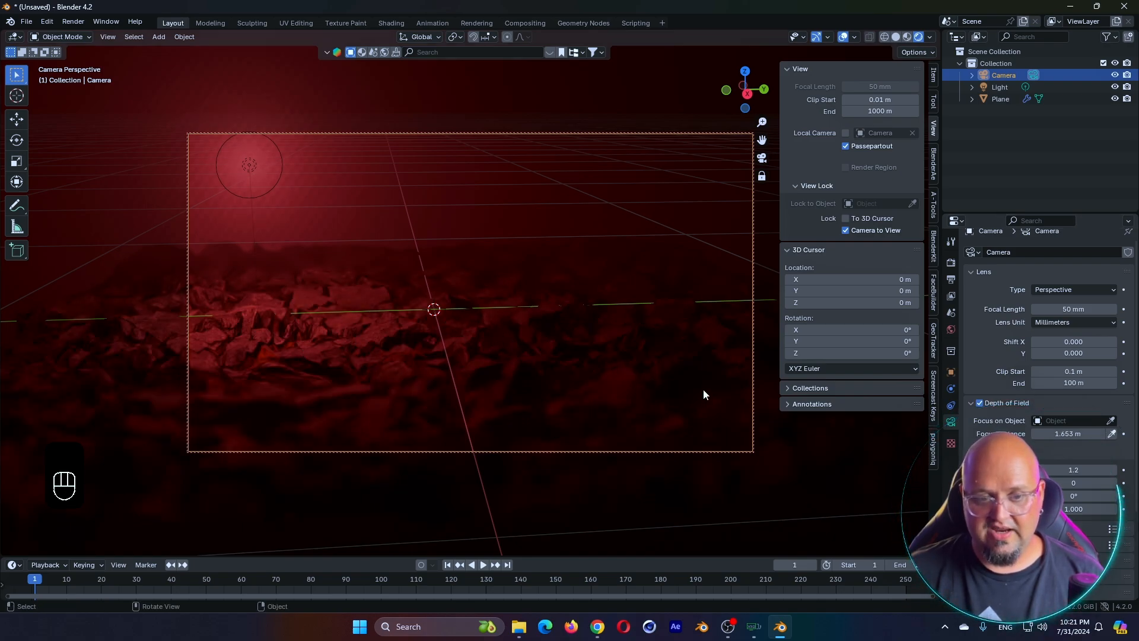
drag(1075, 470, 1054, 470)
- Add an empty at the 3D cursor and assign it as the camera's depth-of-field focus object
key(shift+a)
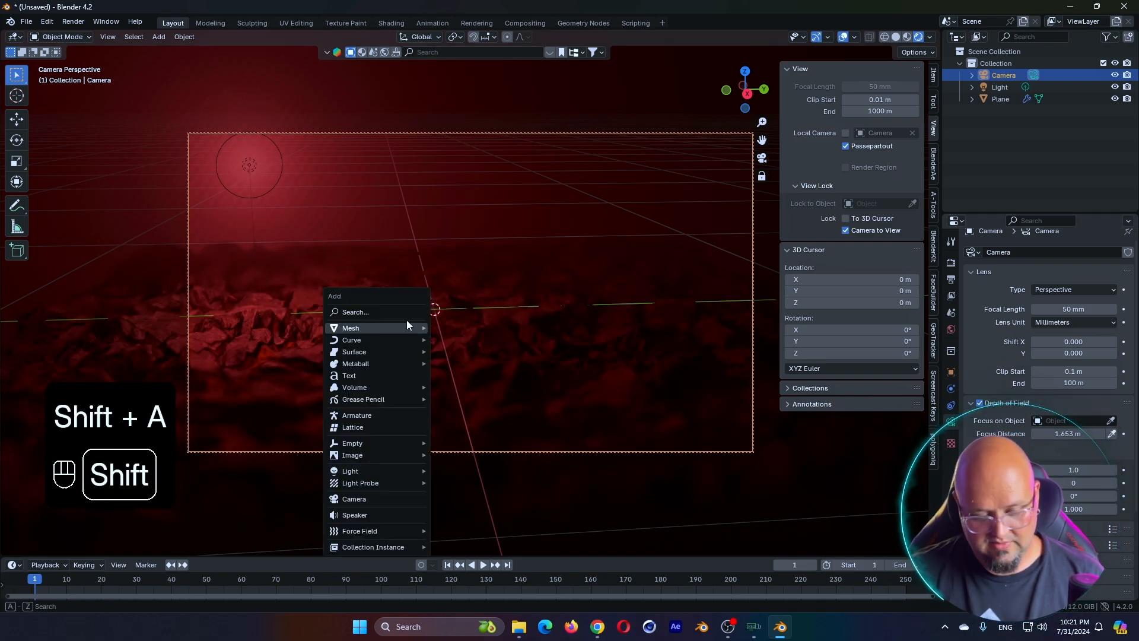
mouse_move(425, 445)
click(462, 443)
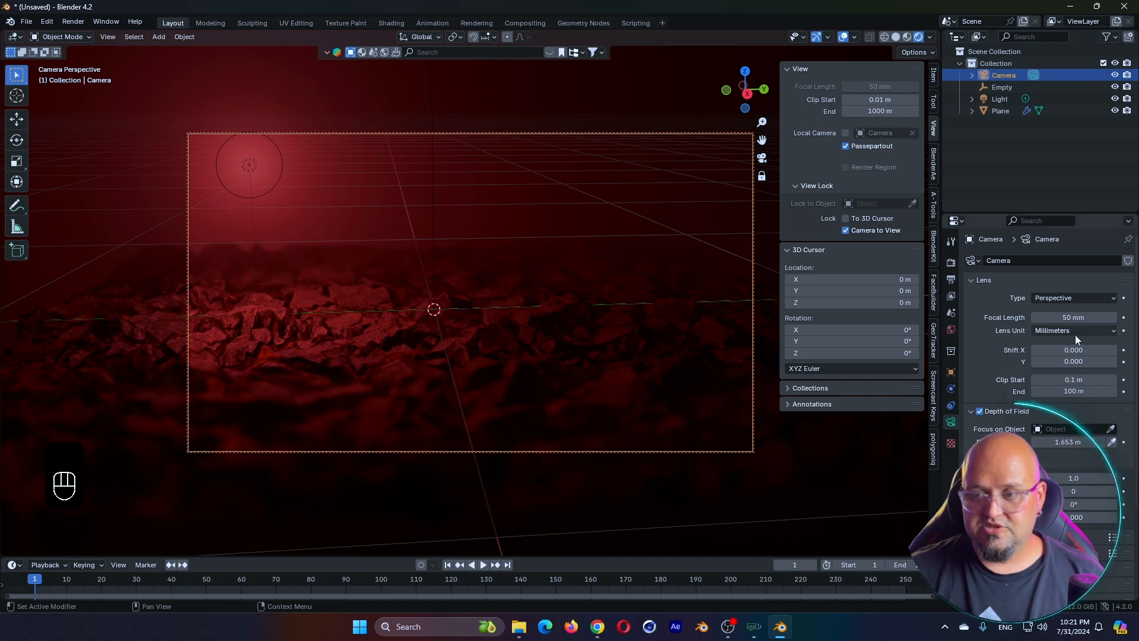
click(1111, 429)
click(577, 368)
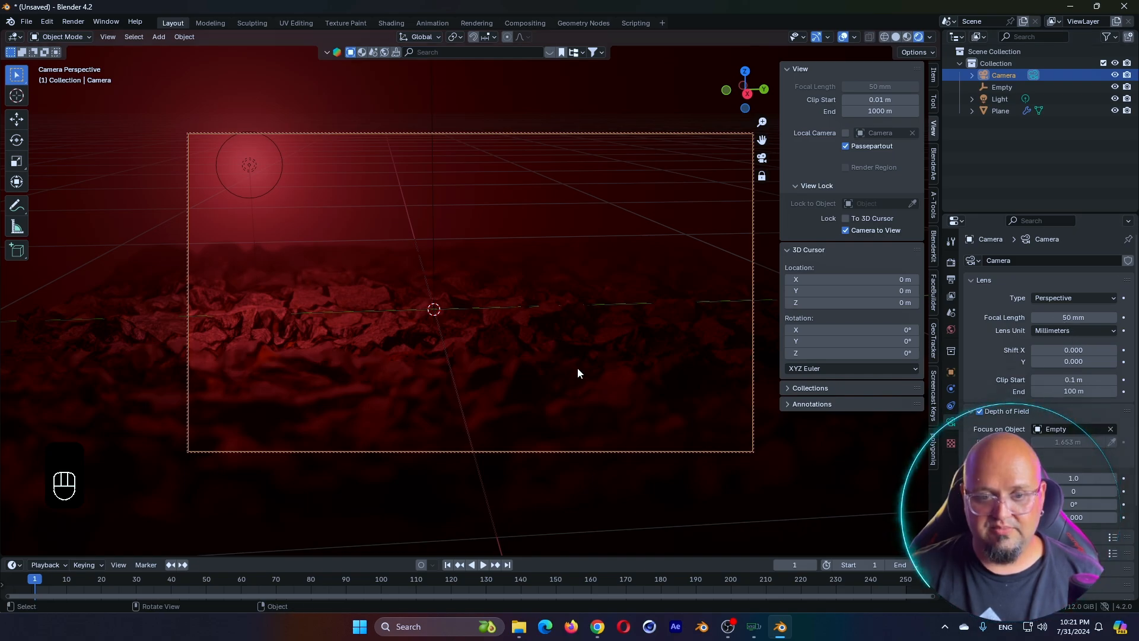
- Move the camera to reframe the shot closely on the rock surface around the focus empty
click(577, 371)
key(g)
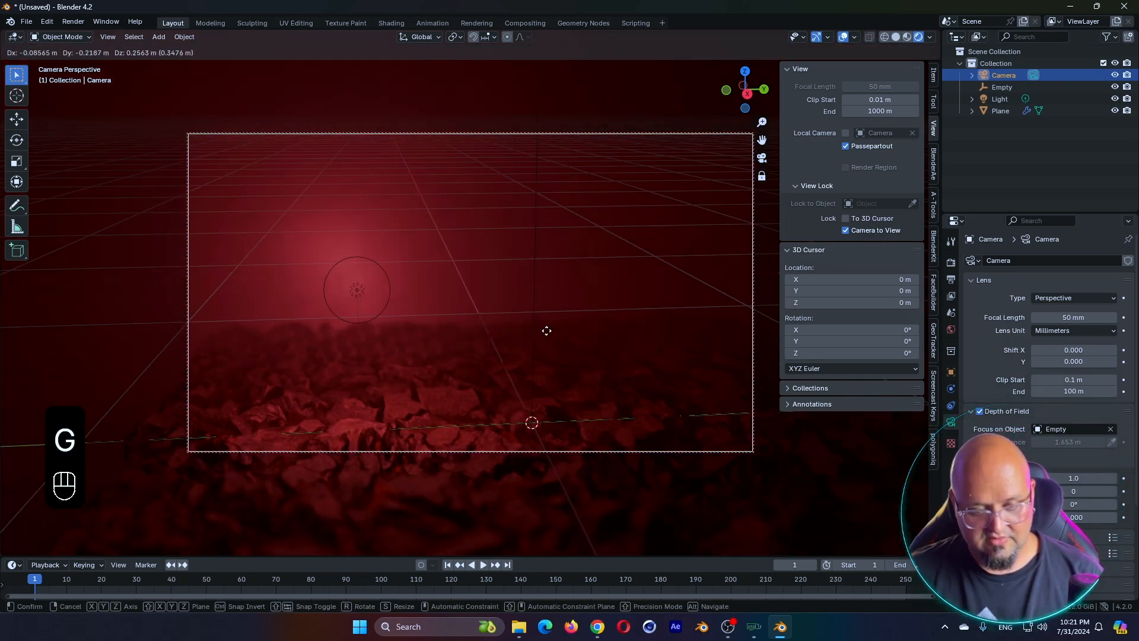
click(432, 423)
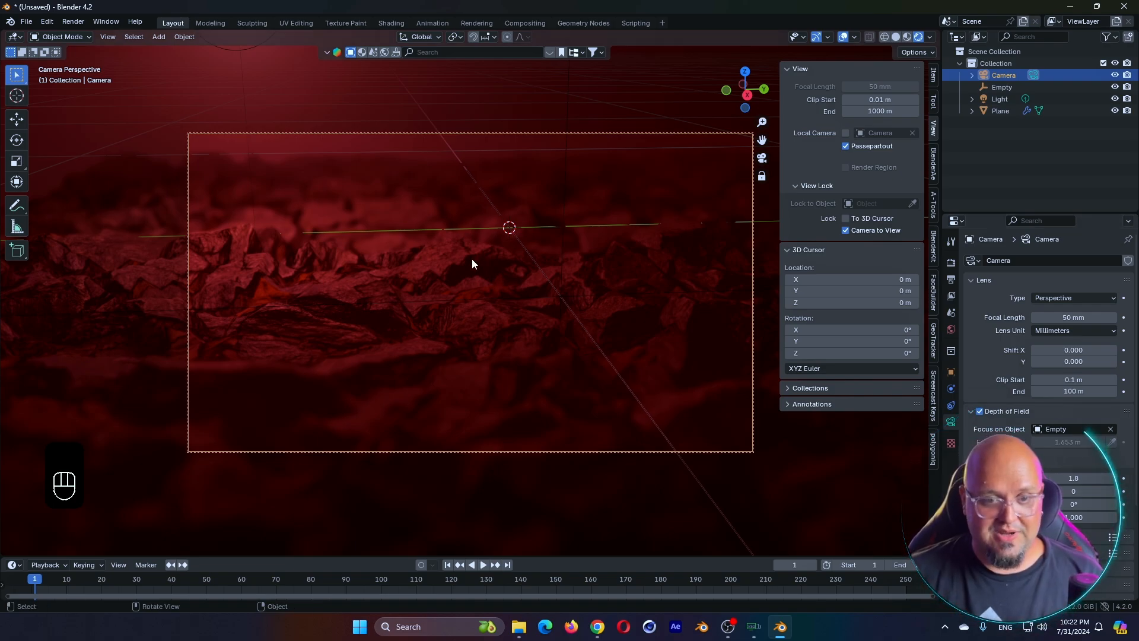
- Add an ico sphere at the 3D cursor and scale it down to a small ball above the rocks
key(shift+a)
mouse_move(424, 142)
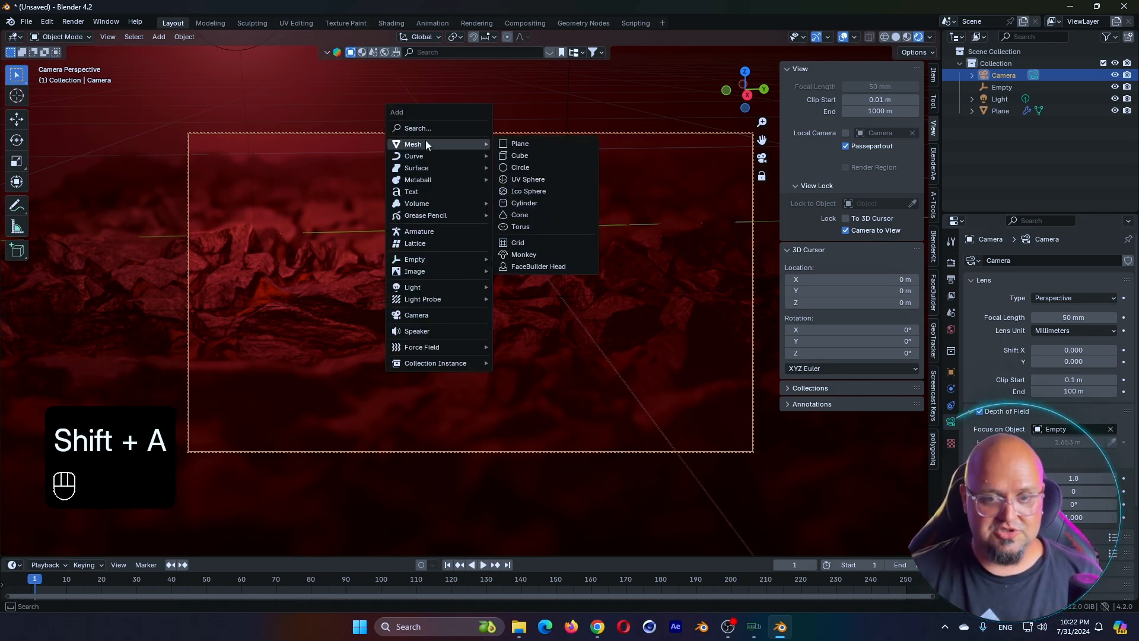
click(524, 188)
key(s)
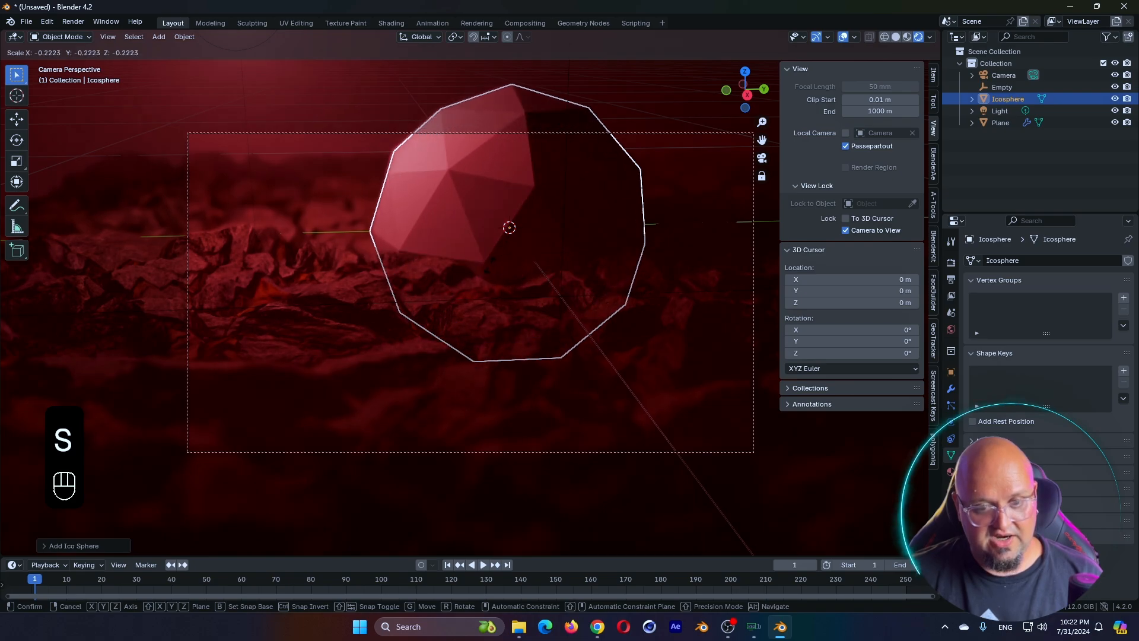
key(s)
click(581, 255)
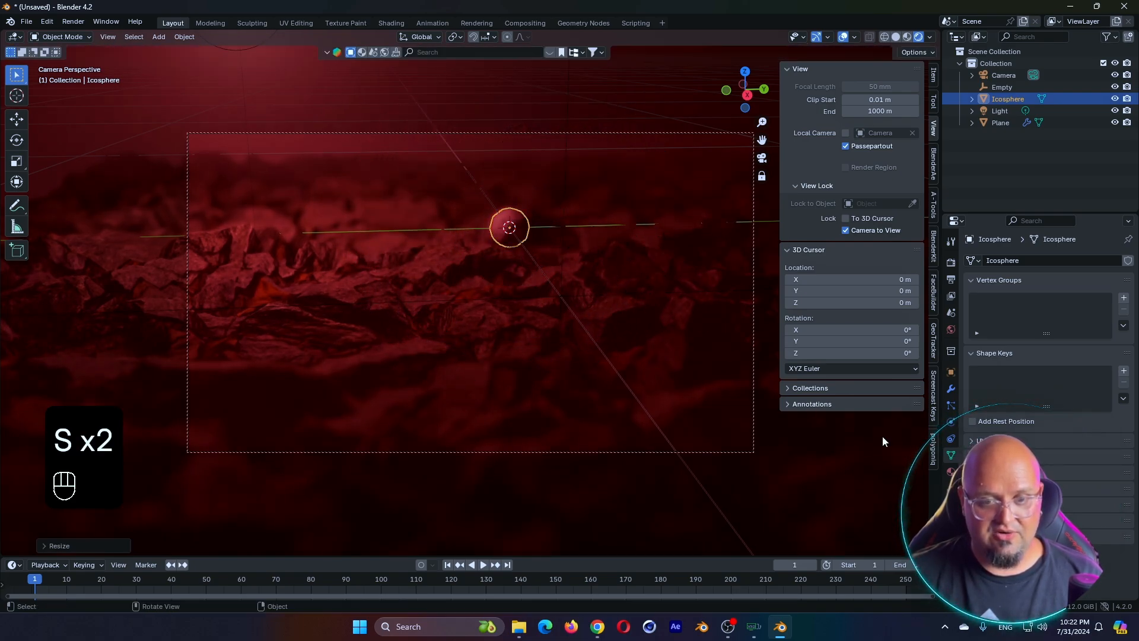
- Give the ico sphere a new glowing light-blue material and move it over the rocks, away from the 3D cursor
click(951, 329)
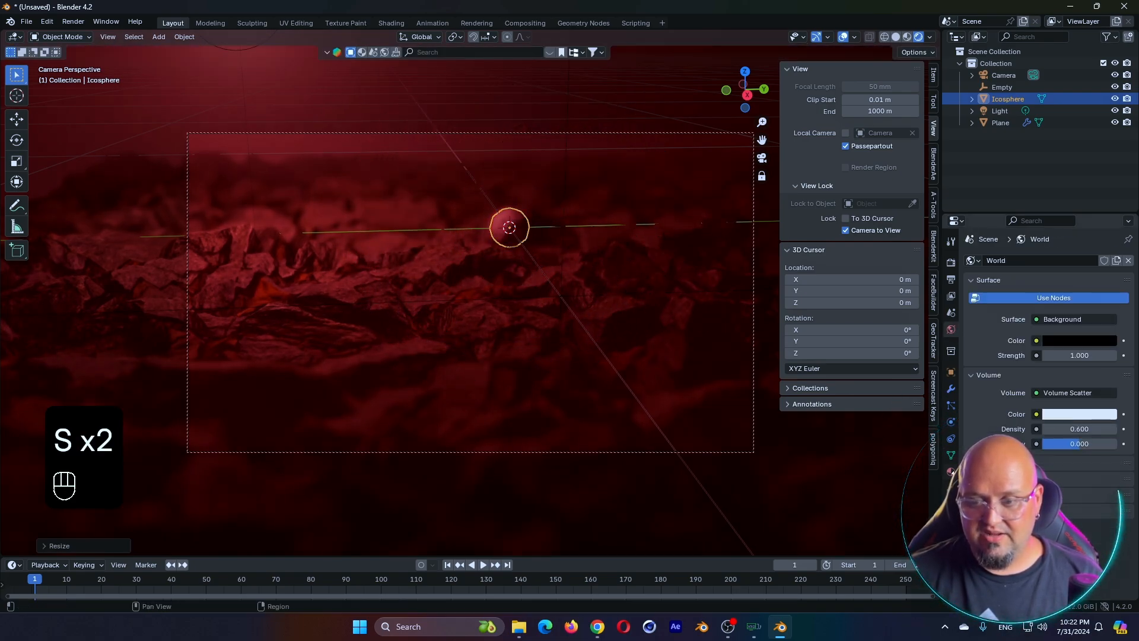
click(951, 472)
click(1035, 310)
key(g)
click(410, 386)
click(432, 386)
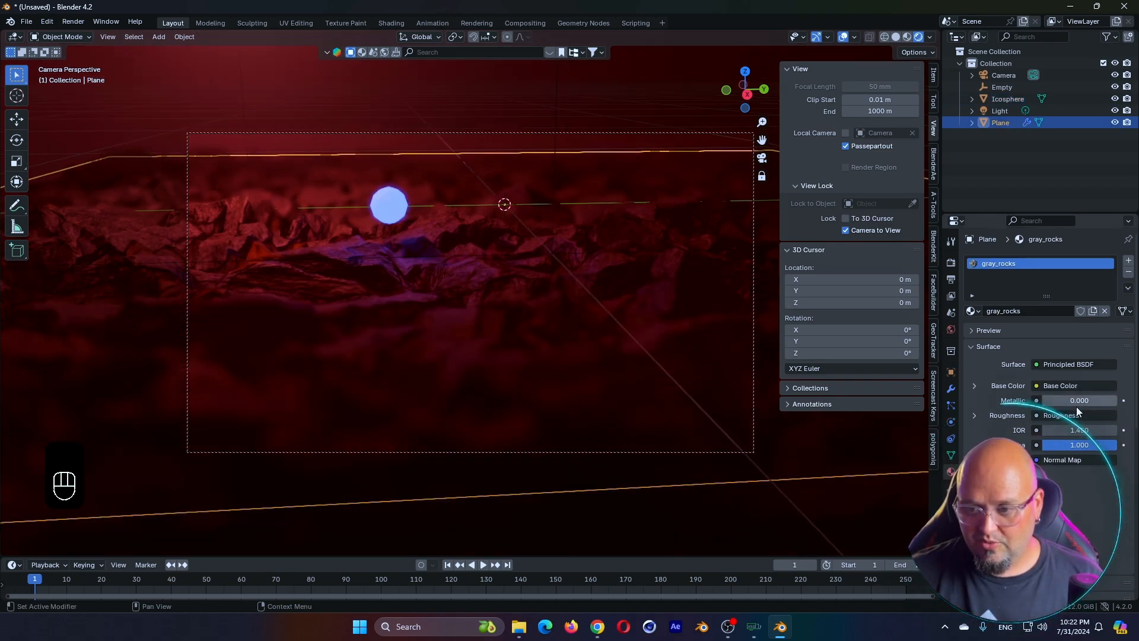
- Set the gray_rocks material's Metallic value to 0.795 and add a monkey mesh at the 3D cursor
drag(1078, 407, 1107, 401)
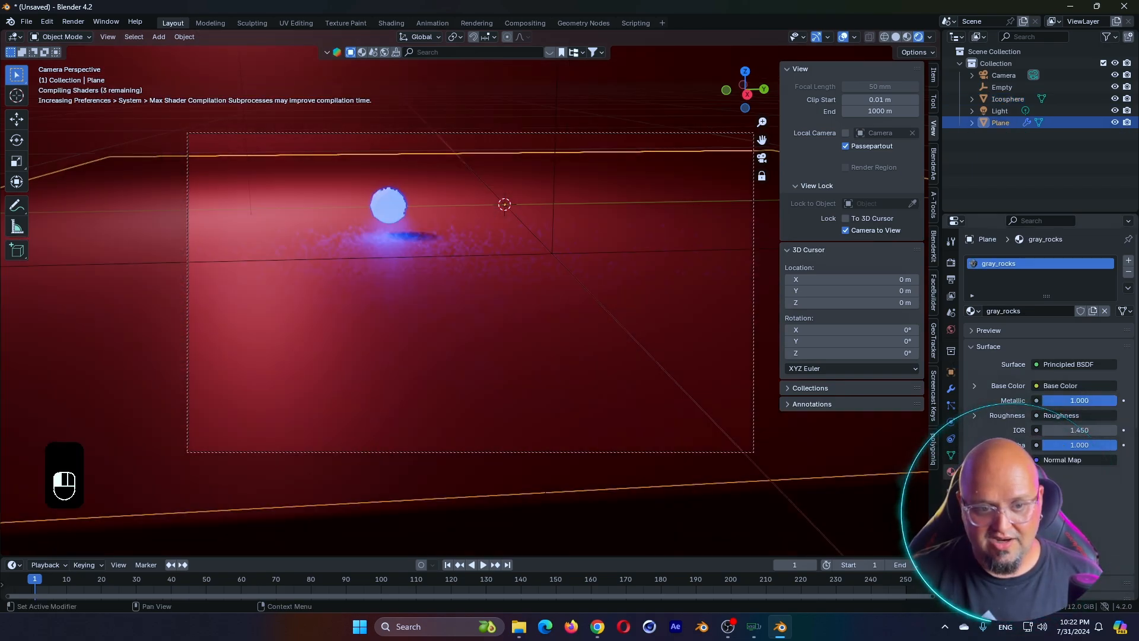
key(shift+a)
mouse_move(458, 228)
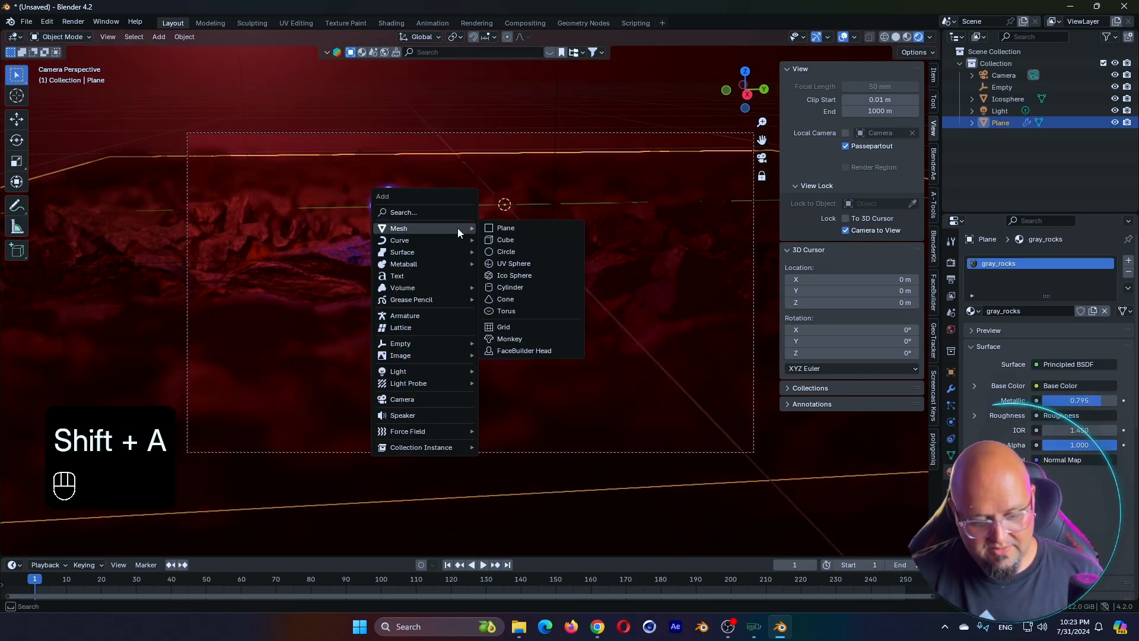
click(510, 339)
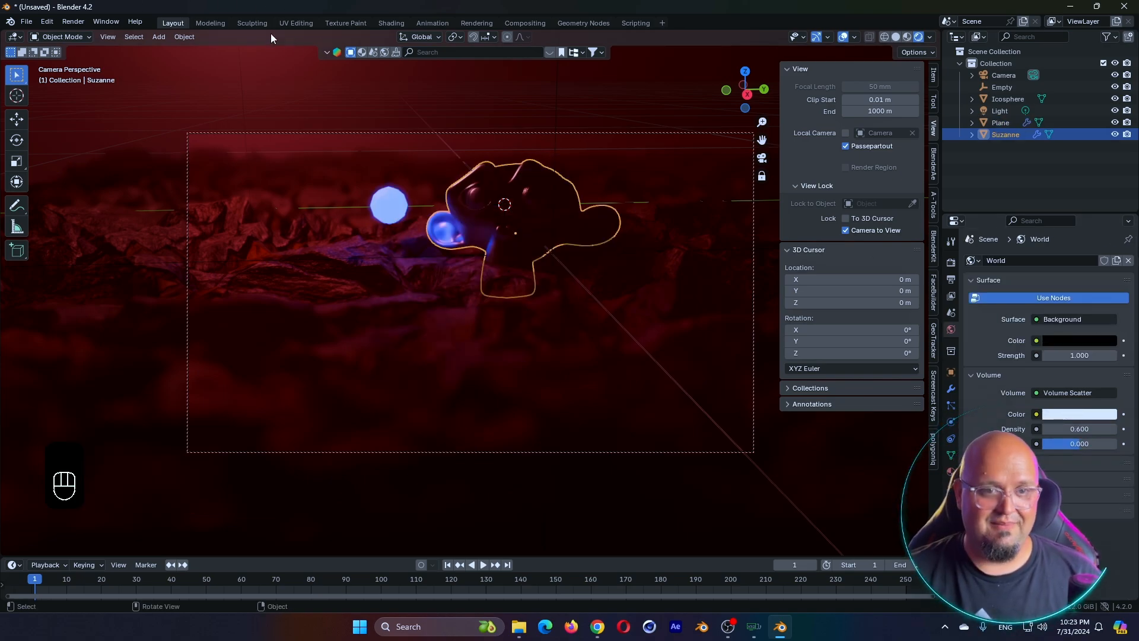
- Attach an Environment Texture with mapping nodes to the world's Background node and load an image into it
click(389, 22)
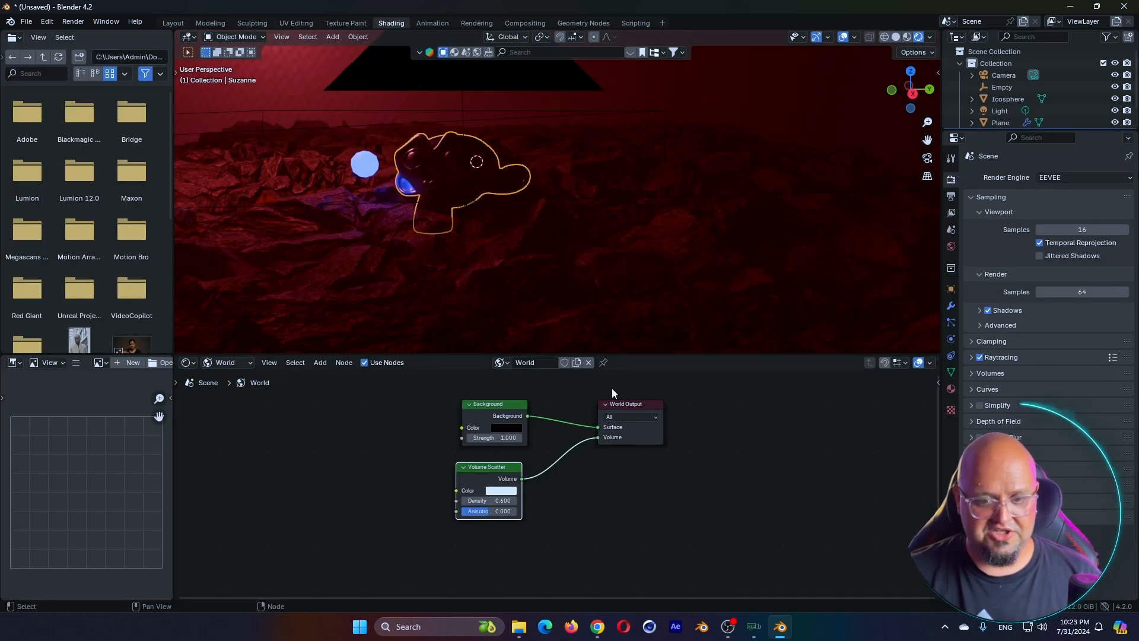
click(497, 404)
key(ctrl+t)
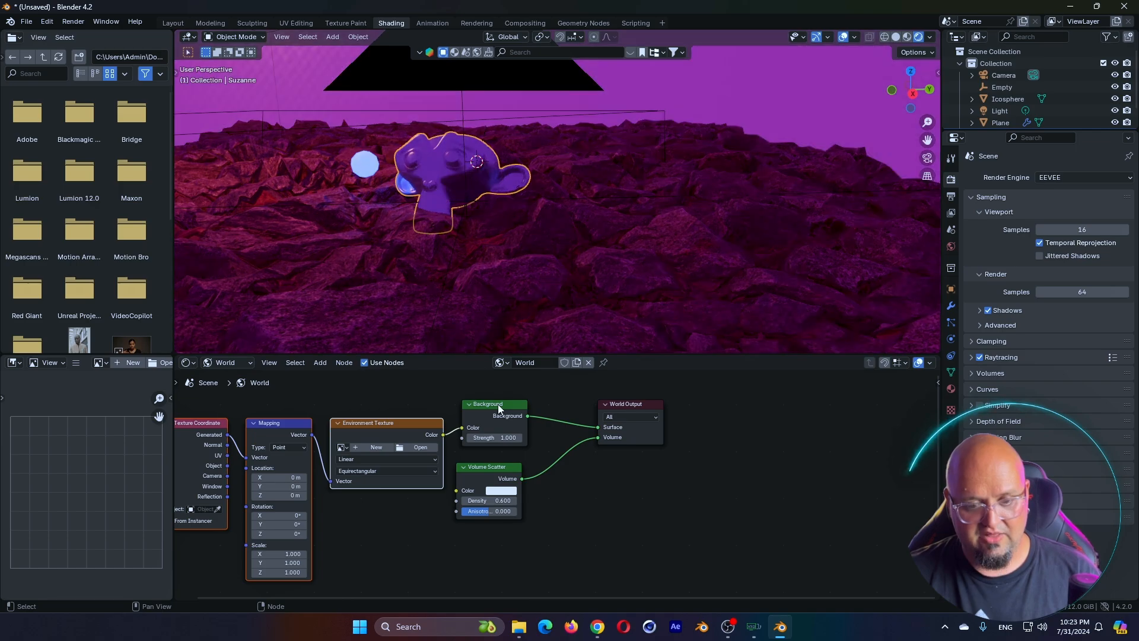
click(437, 445)
double_click(454, 232)
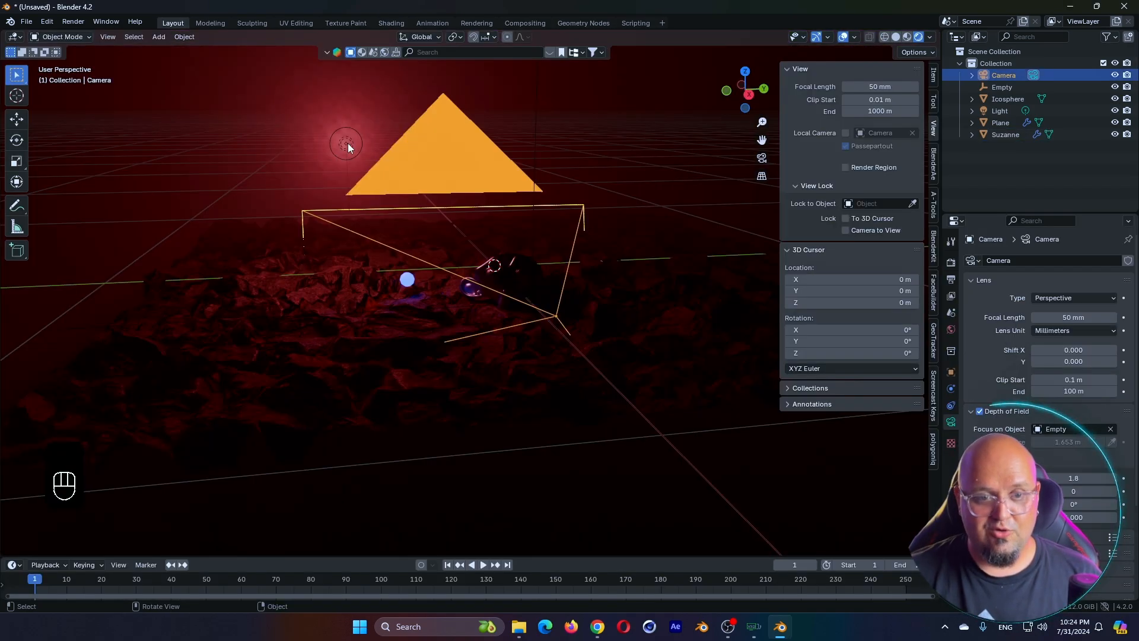
- Duplicate the red point light, place the copy on the other side of the camera, and colour it blue
click(348, 143)
key(shift+d)
click(599, 158)
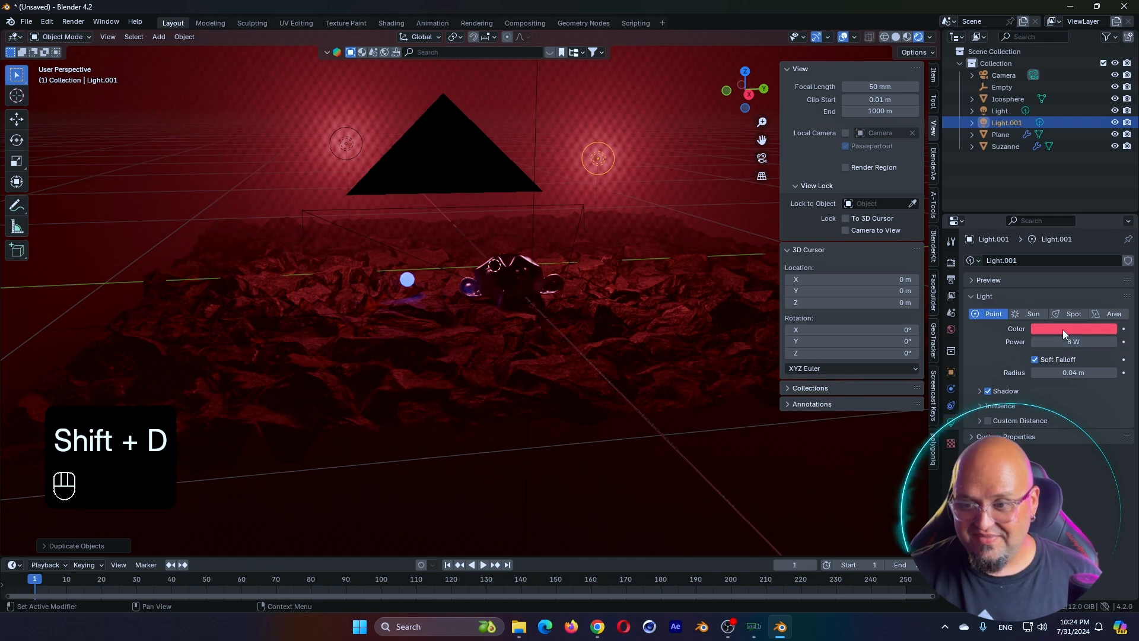
click(1063, 329)
drag(1052, 224, 1025, 189)
drag(1026, 189, 1017, 183)
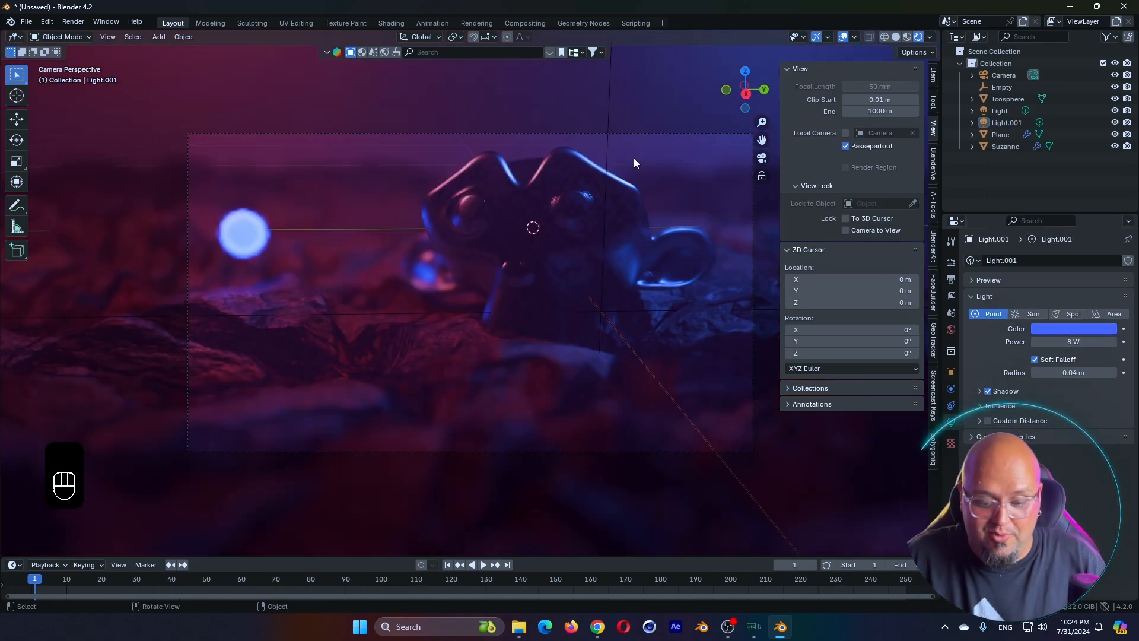
- Render the current frame from the camera, inspect the image, and close the render
key(F12)
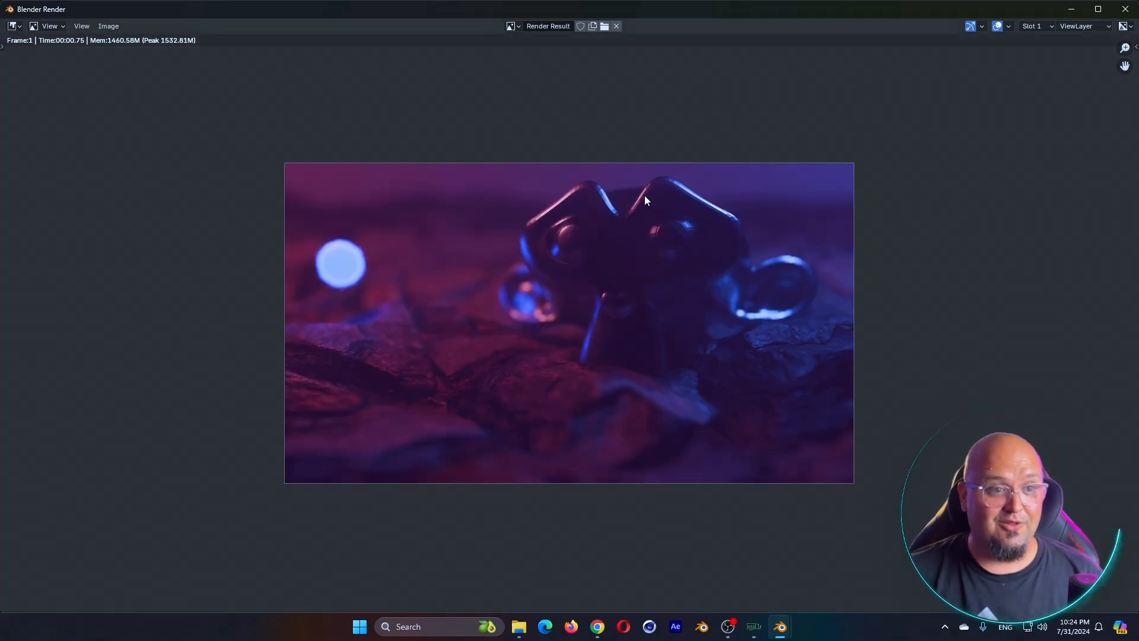
key(Escape)
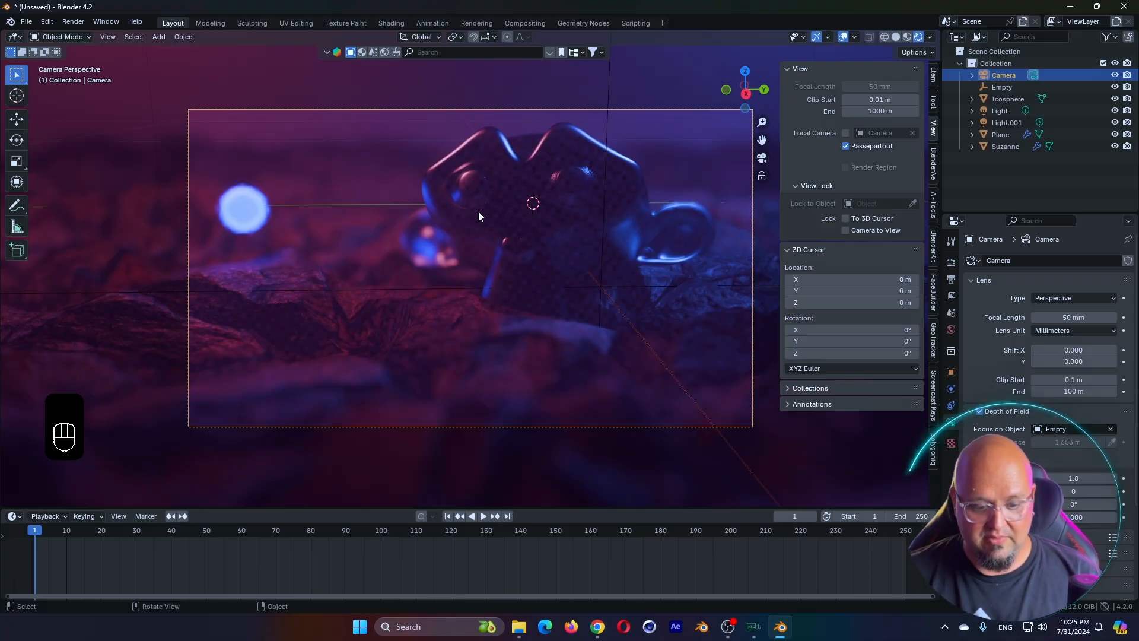
- Keyframe the camera at frame 1 and again at frame 40 from a slightly orbited viewpoint
key(i)
drag(166, 534, 173, 534)
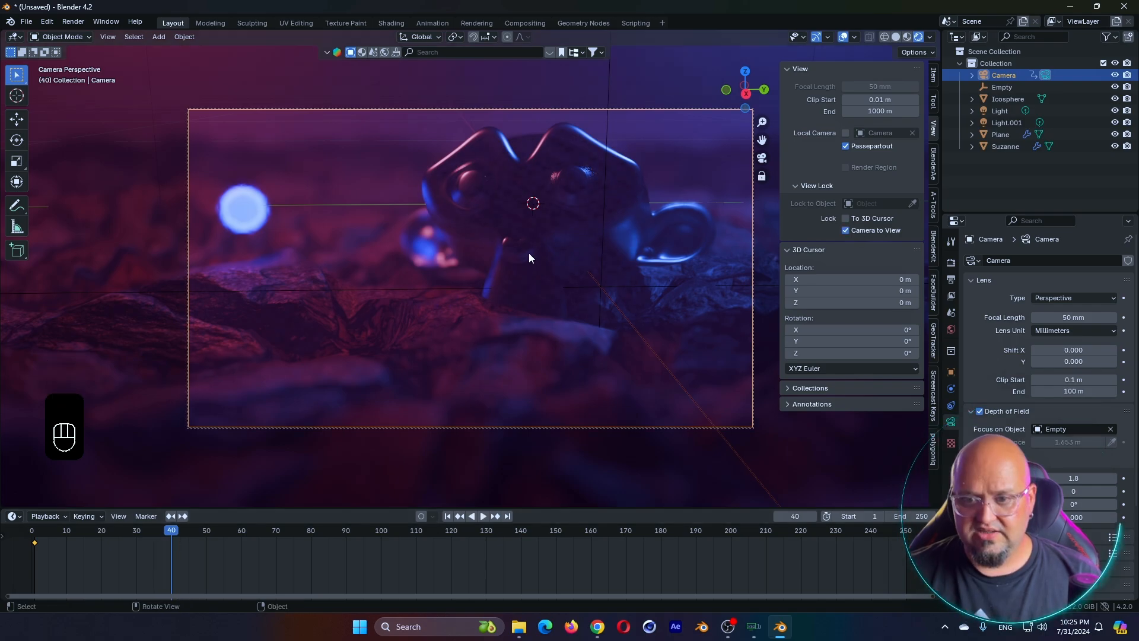
middle_drag(513, 262, 528, 268)
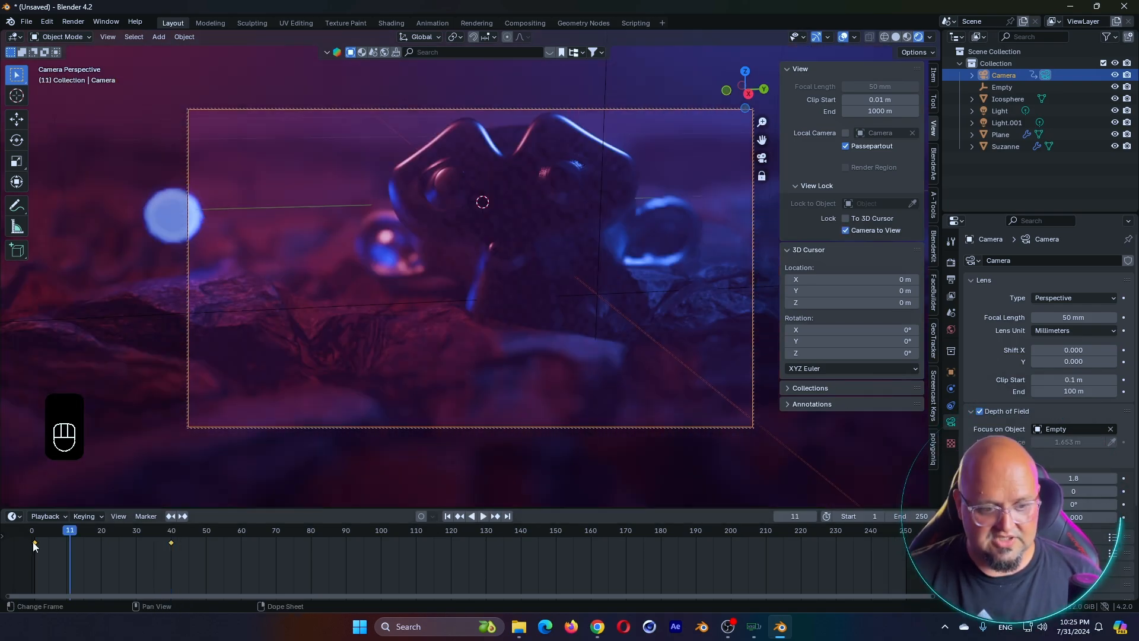
- Set the camera keyframe's easing mode to Ease Out and scrub the timeline to preview the camera move
right_click(36, 542)
mouse_move(73, 528)
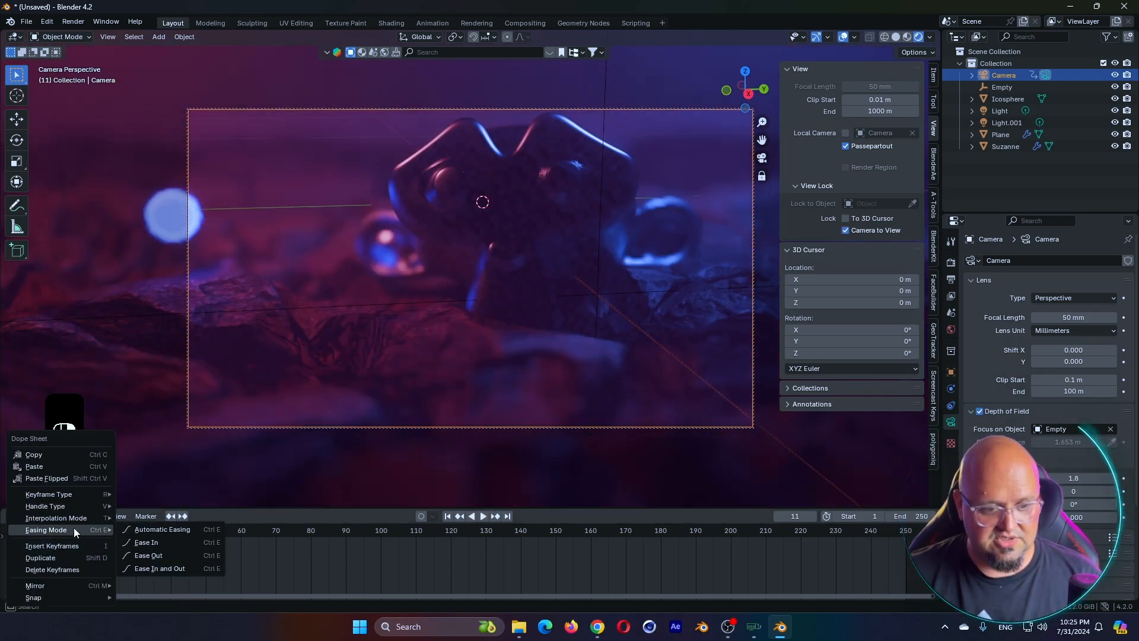
click(166, 554)
mouse_move(71, 536)
mouse_down()
mouse_move(90, 537)
mouse_move(70, 537)
mouse_up()
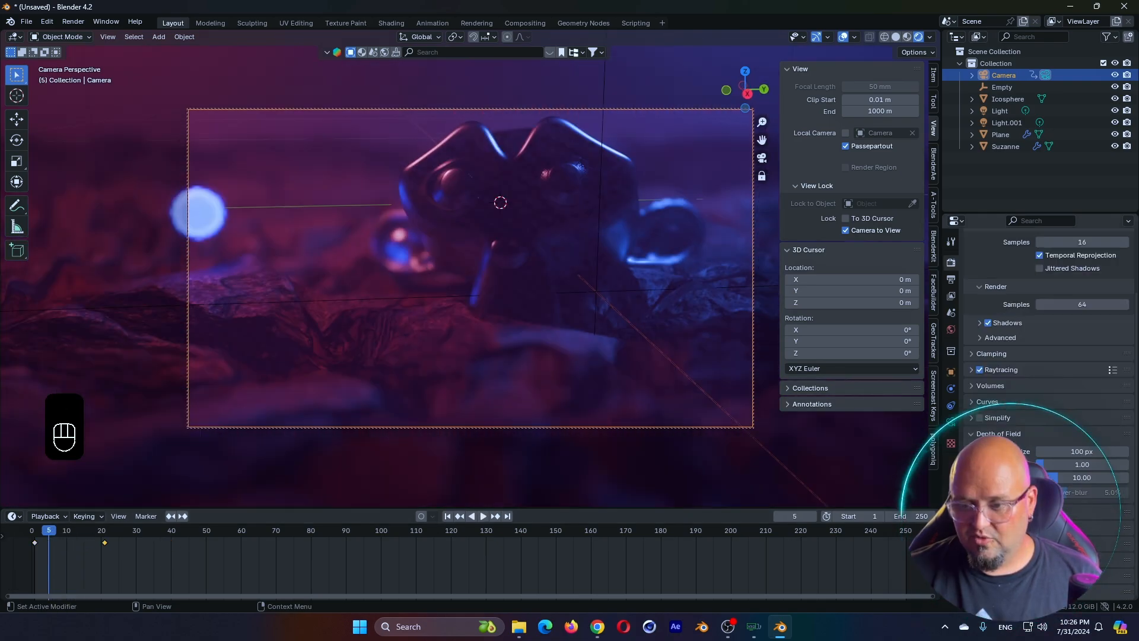
- Scrub through the opening frames of the timeline and play back the camera animation
drag(42, 533, 62, 550)
key(space)
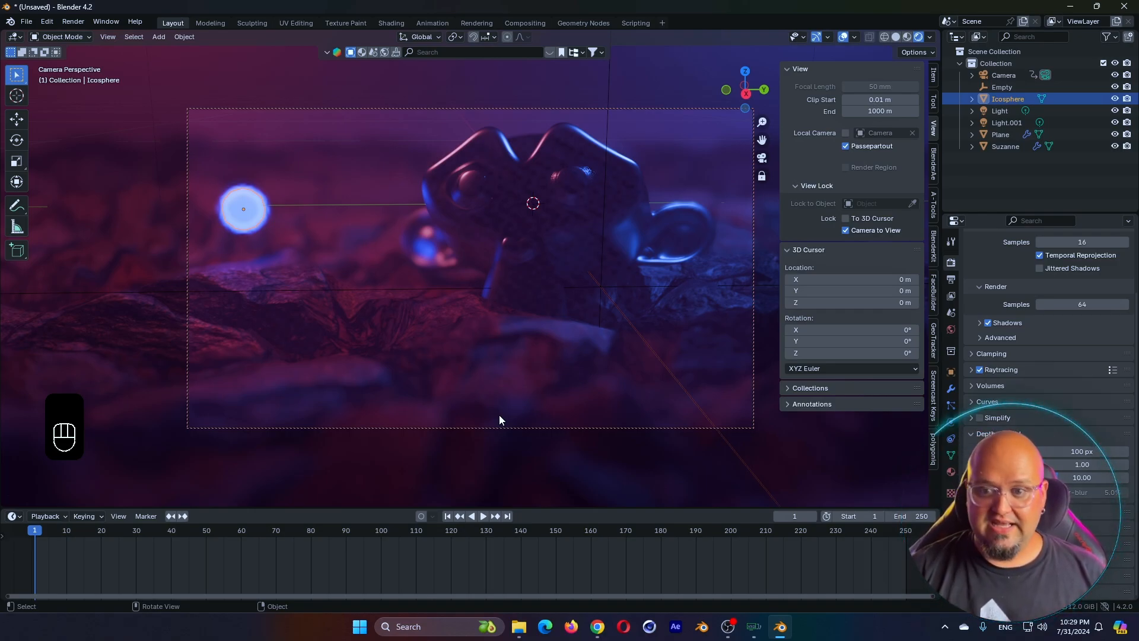
- Split the 3D viewport in two, turn the new area into a Compositor editor, and enable Use Nodes
scroll(1038, 365, up, 3)
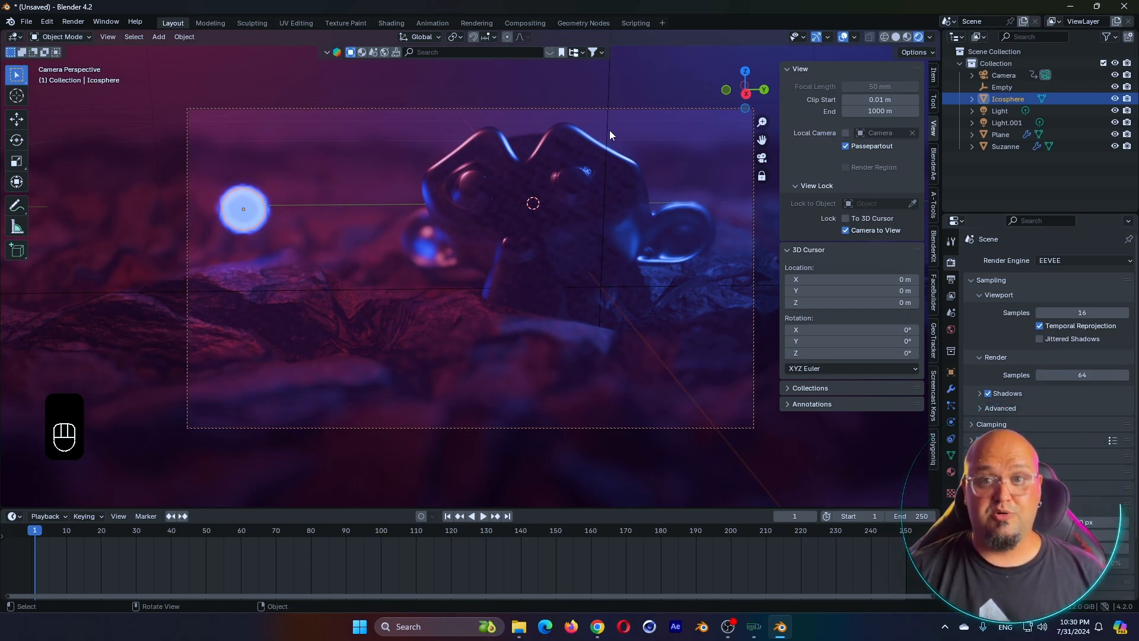
drag(939, 32, 532, 58)
click(553, 36)
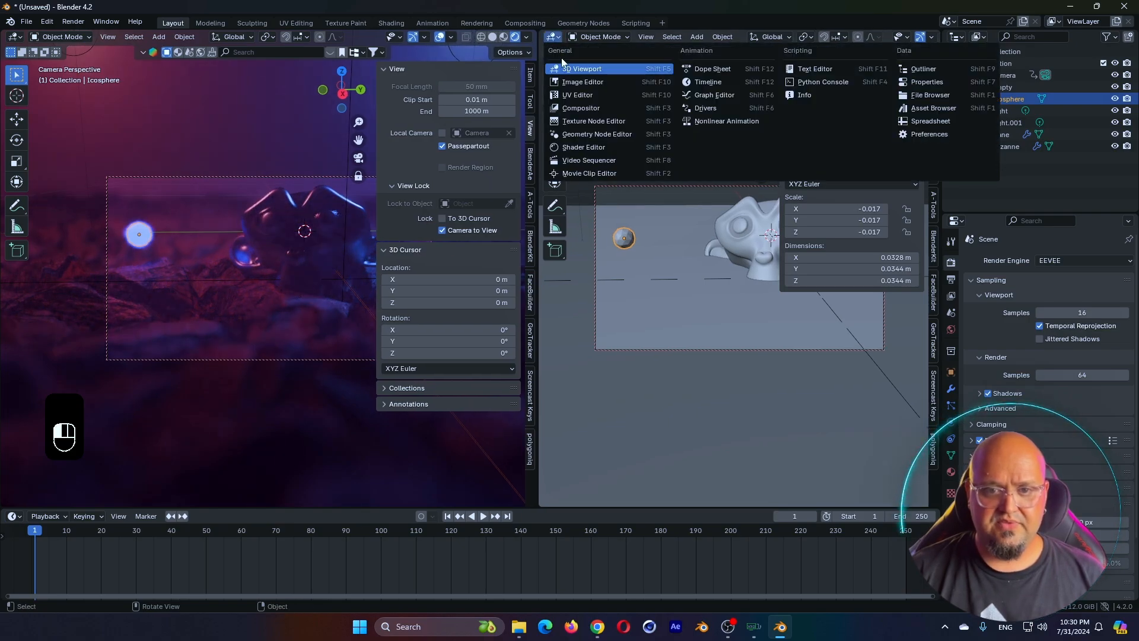
click(599, 109)
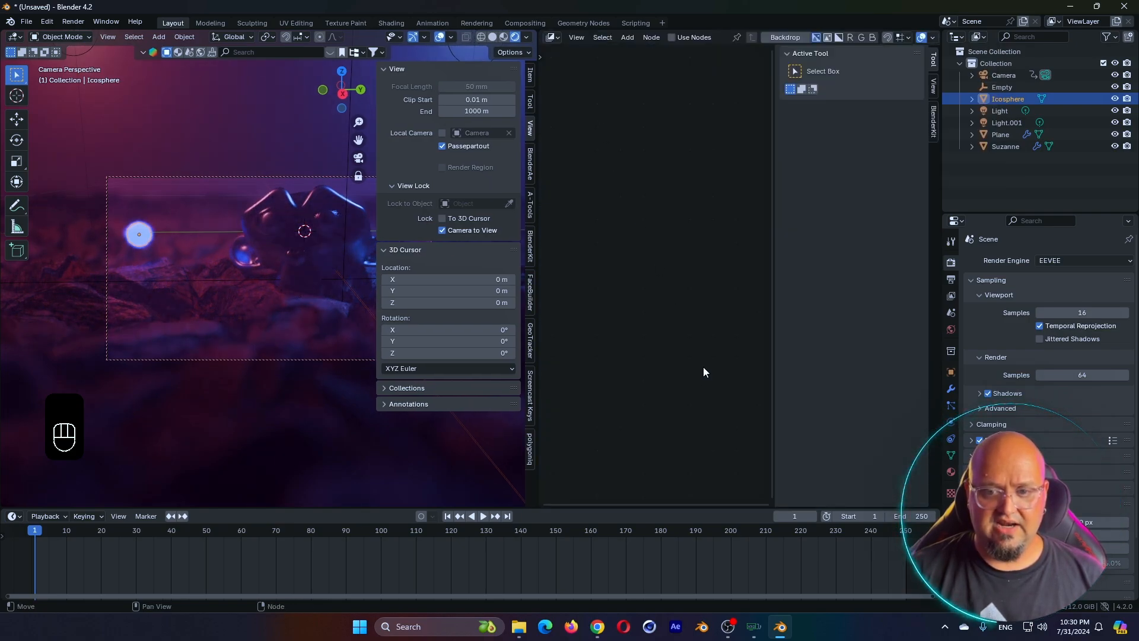
click(671, 37)
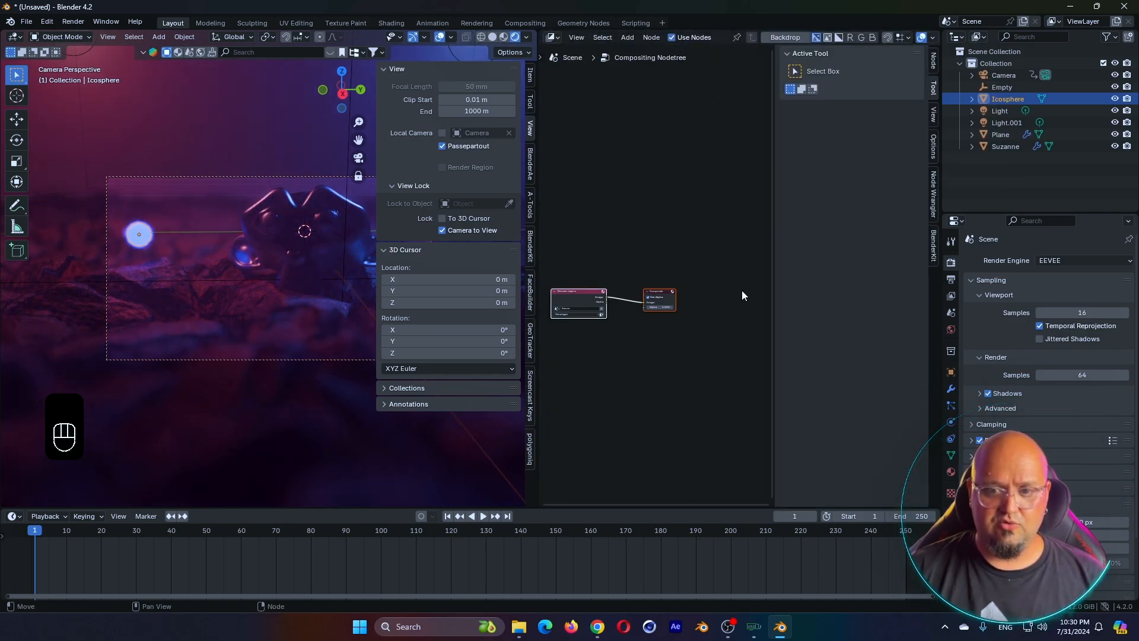
- Narrow the node editor's sidebar and set the compositor's performance device to GPU
drag(775, 286, 823, 282)
click(934, 63)
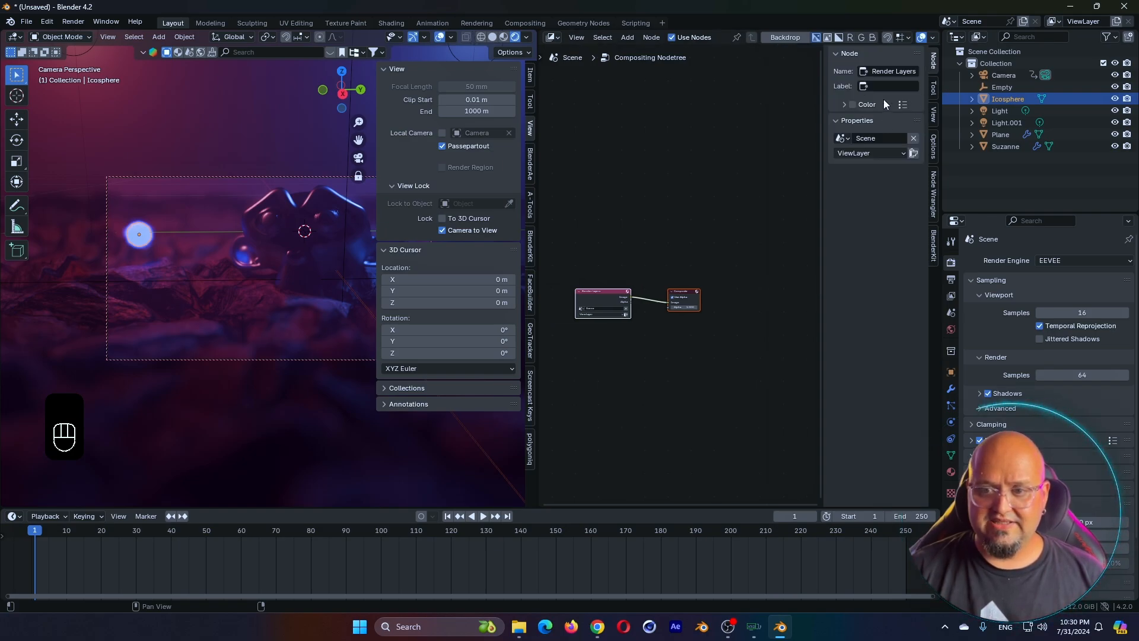
click(933, 145)
click(895, 71)
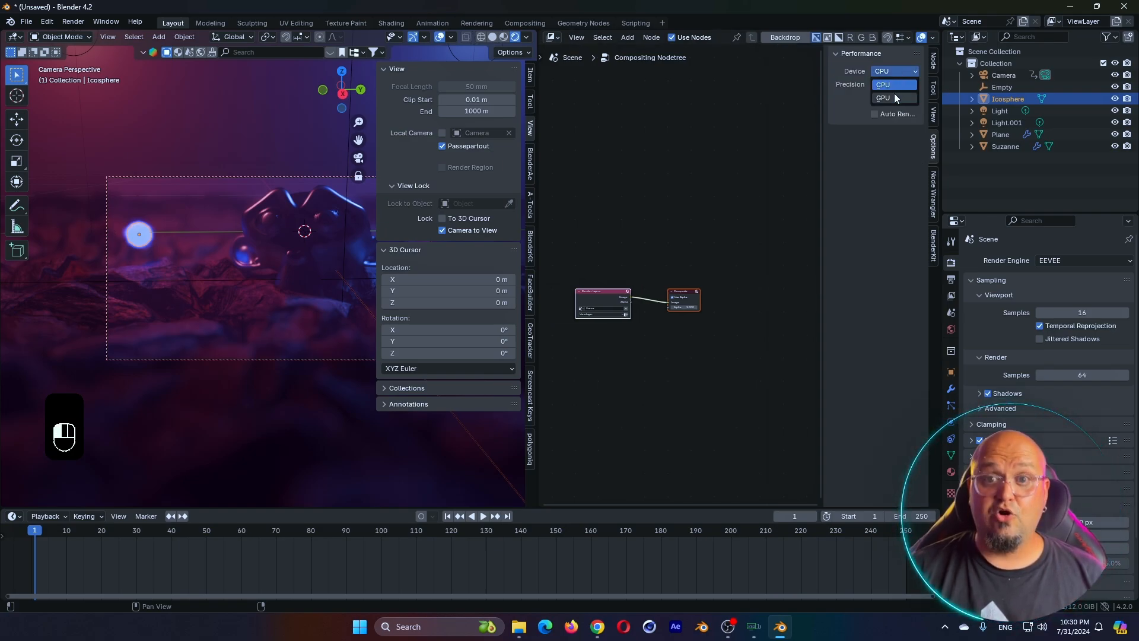
- Move the Composite node well away from the Render Layers node to make room for effect nodes
scroll(660, 313, up, 3)
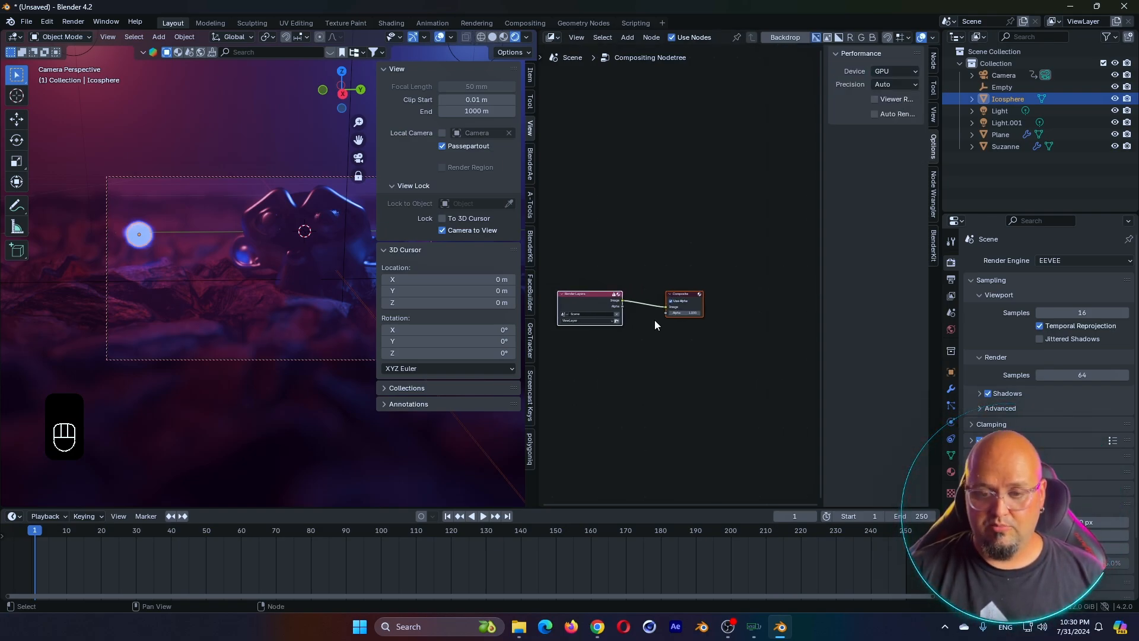
middle_drag(651, 334, 675, 301)
click(676, 300)
drag(699, 265, 764, 255)
scroll(605, 273, up, 2)
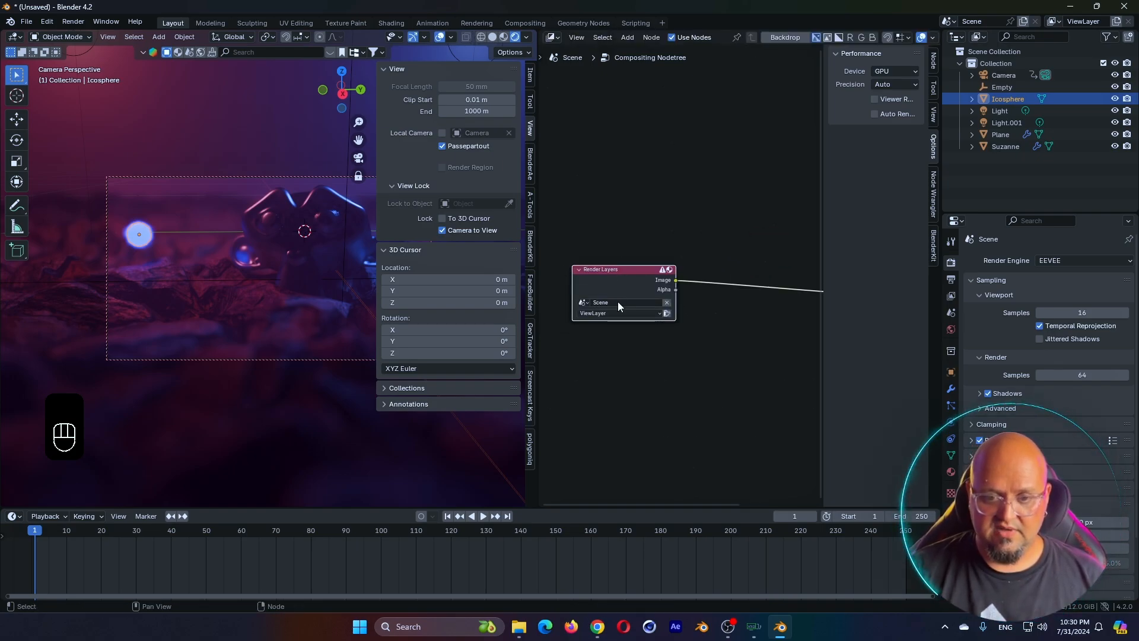
middle_drag(730, 327, 618, 326)
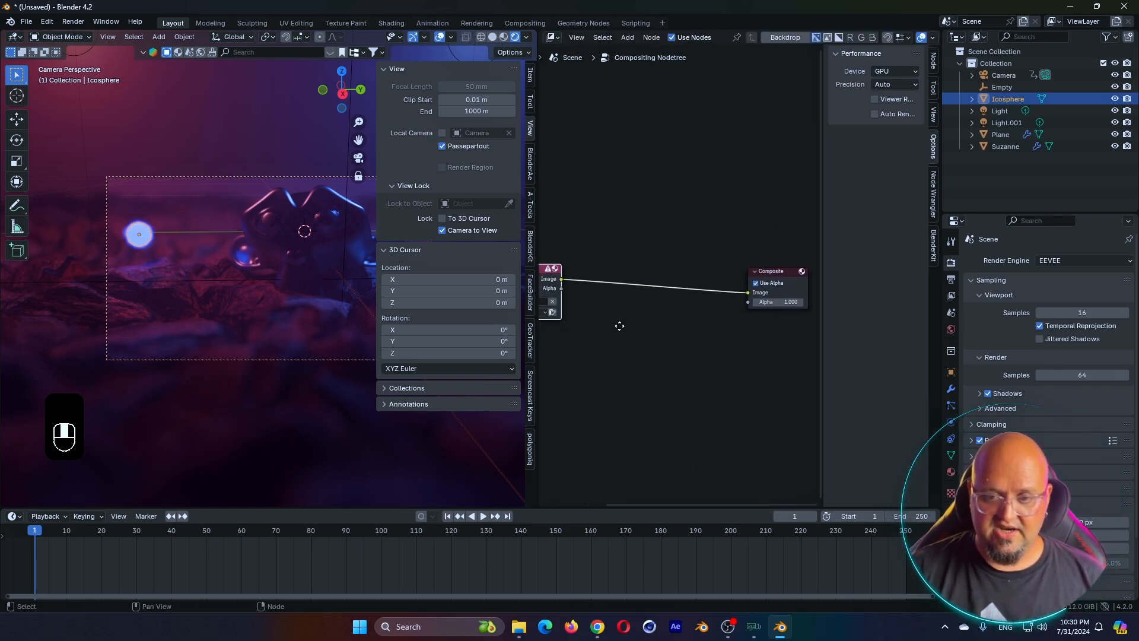
drag(774, 273, 772, 245)
middle_drag(725, 364, 738, 338)
- Insert a Glare node between Render Layers and Composite and set its glare type to Bloom
key(shift+a)
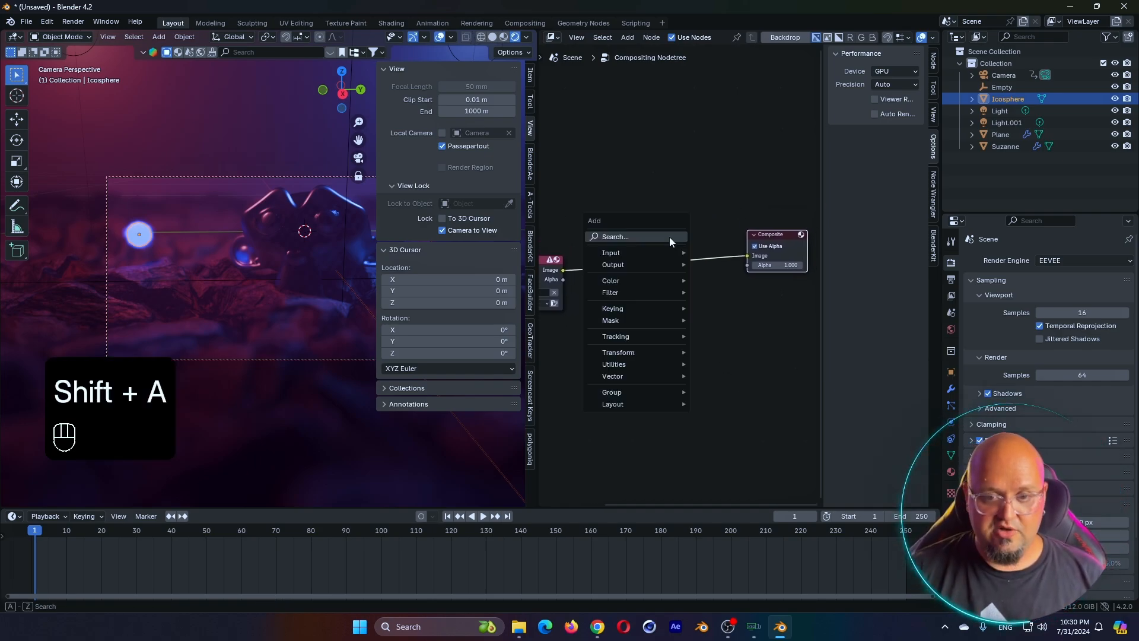
text(gl)
click(742, 260)
click(666, 246)
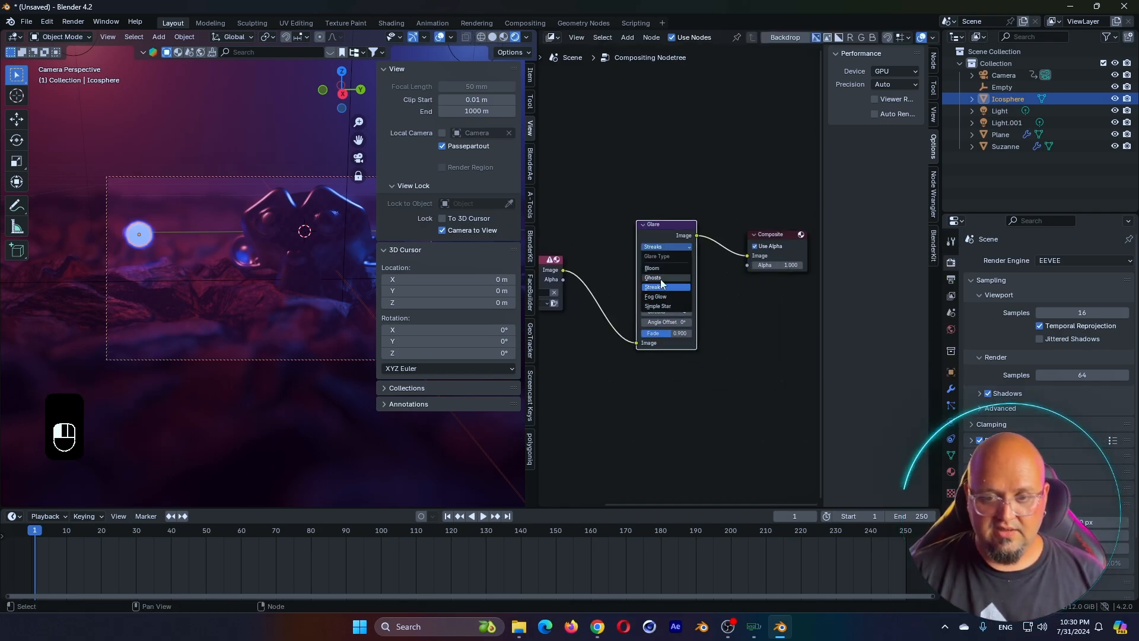
click(658, 268)
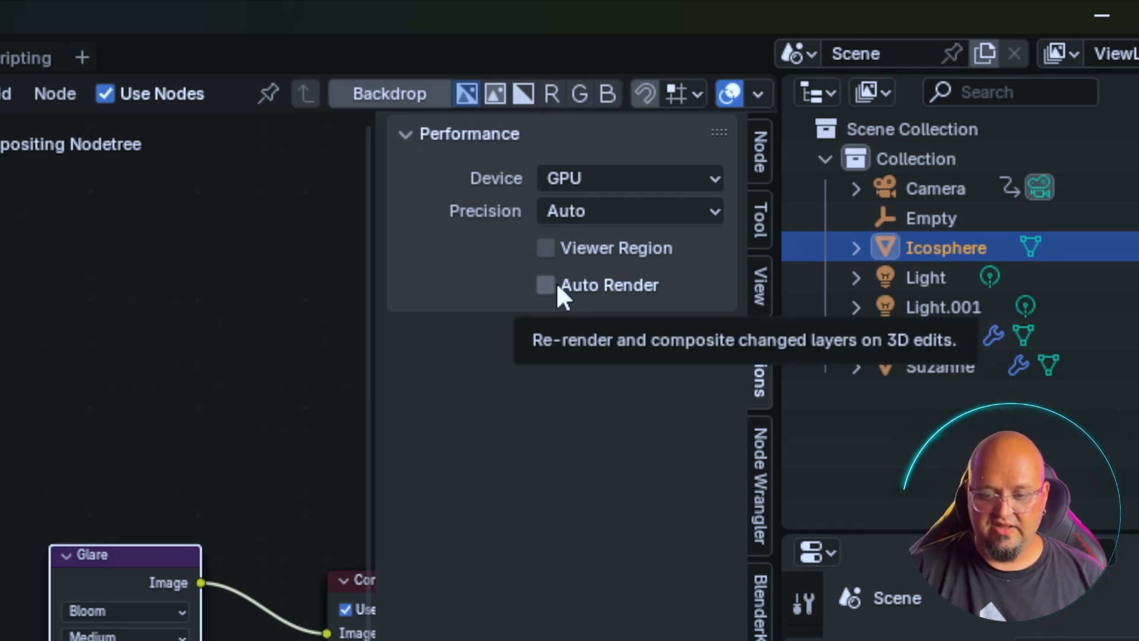
- Enable Auto Render for the compositor and set the viewport shading's compositor mode to Camera
click(557, 286)
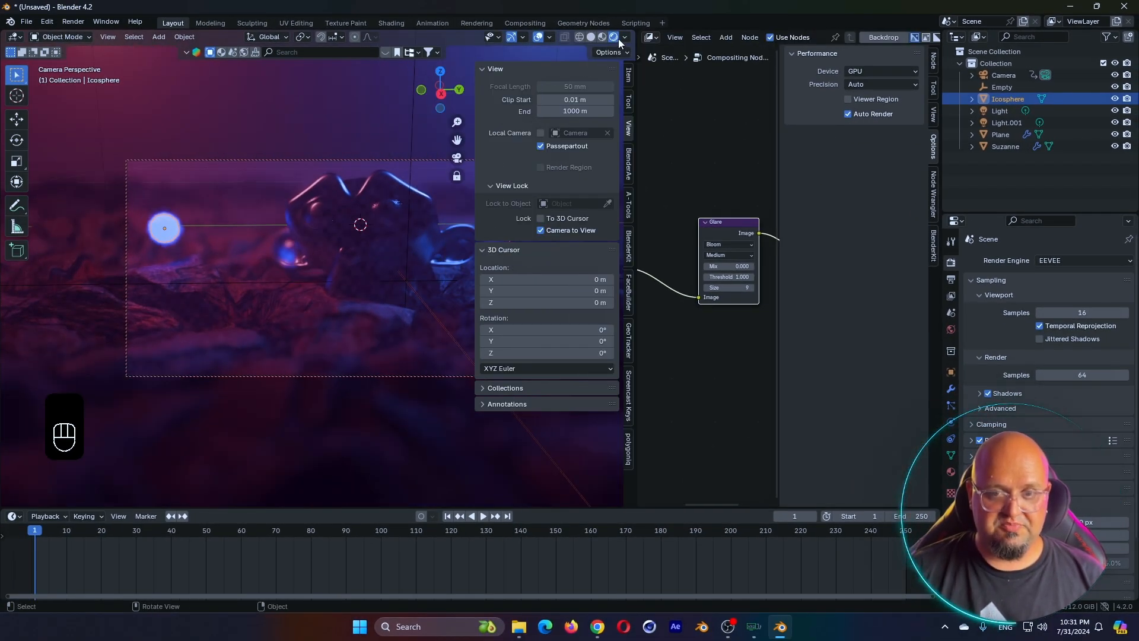
click(625, 37)
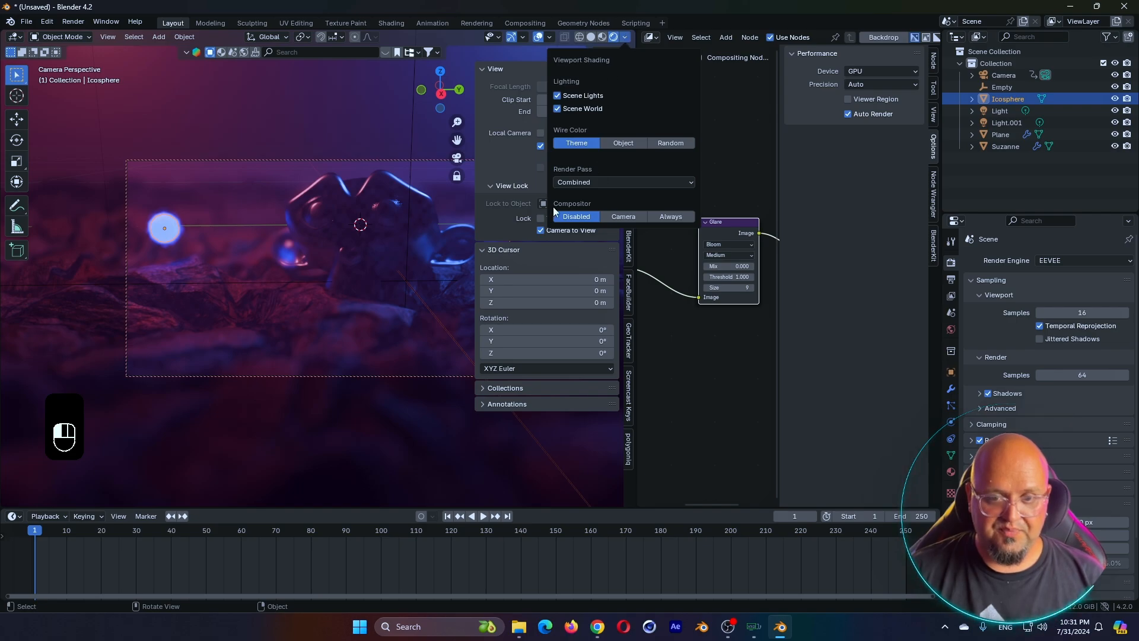
click(624, 219)
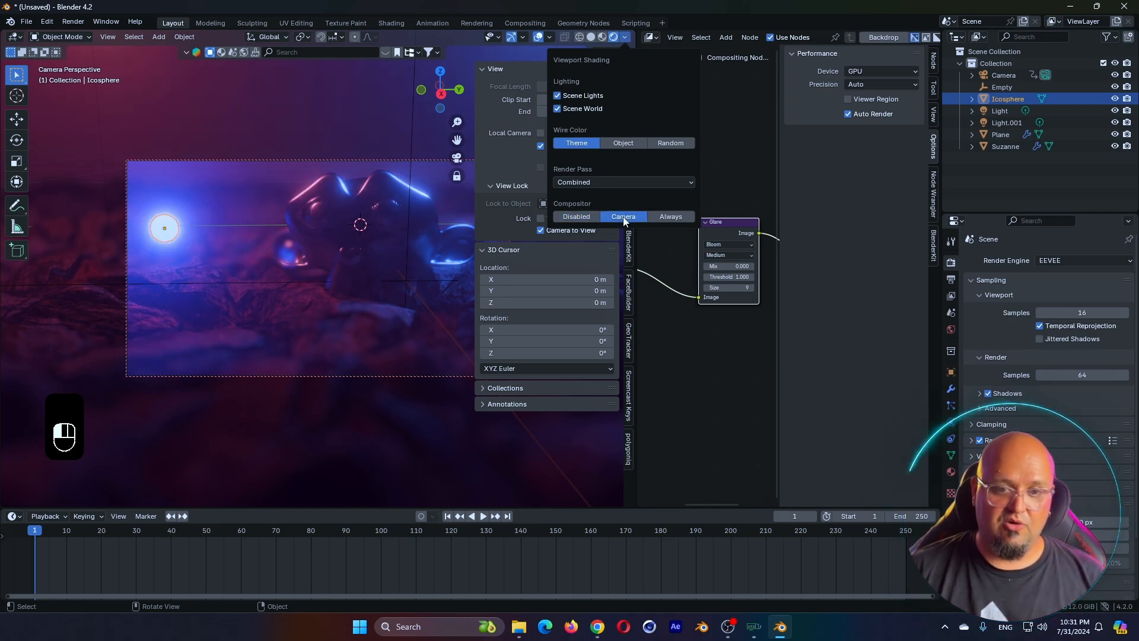
- Set the viewport compositor to Always, unlock the camera from the view, and orbit around the glowing sphere
click(626, 37)
click(661, 218)
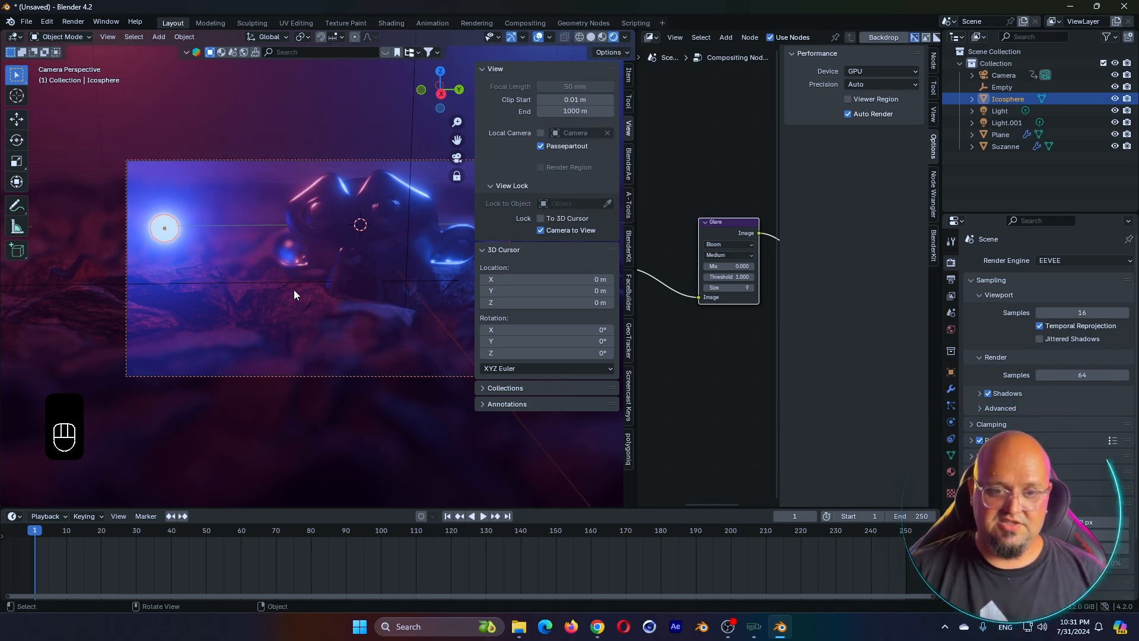
click(541, 230)
middle_drag(290, 218, 251, 268)
scroll(280, 272, up, 3)
middle_drag(704, 233, 689, 210)
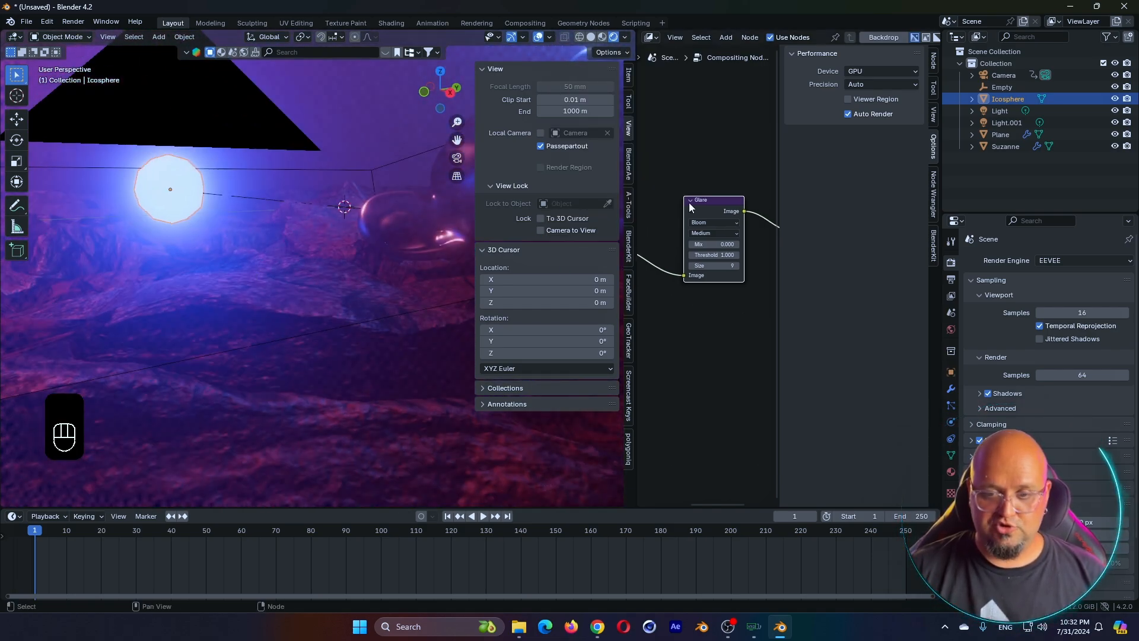
middle_drag(311, 271, 284, 243)
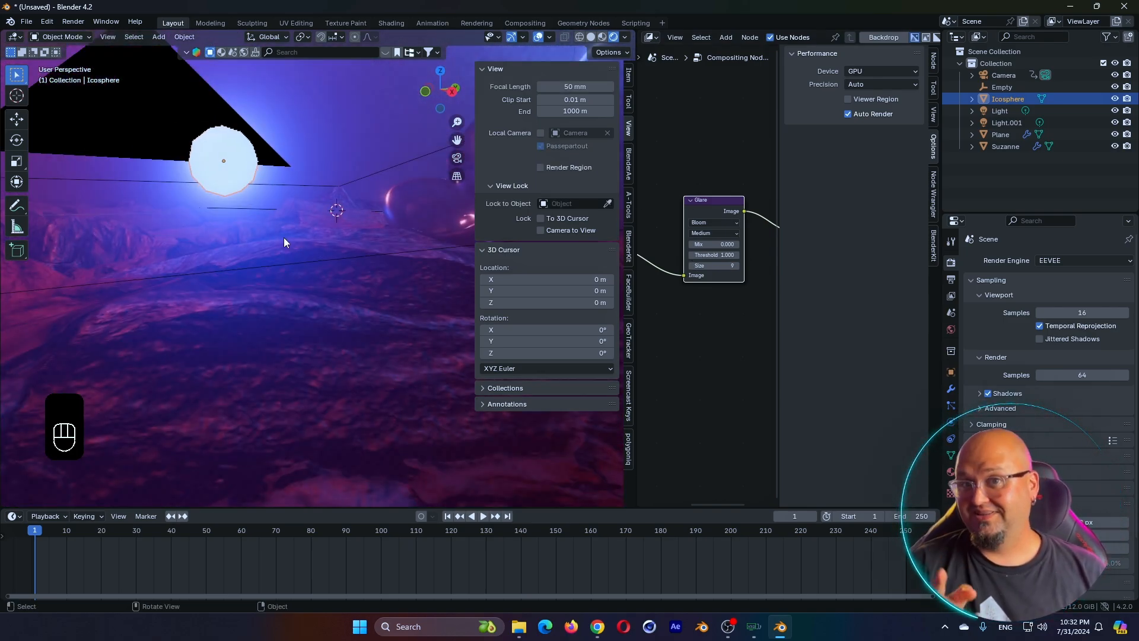
- Set the viewport compositor back to Camera, check the glow outside the camera, and return to the camera view
click(626, 37)
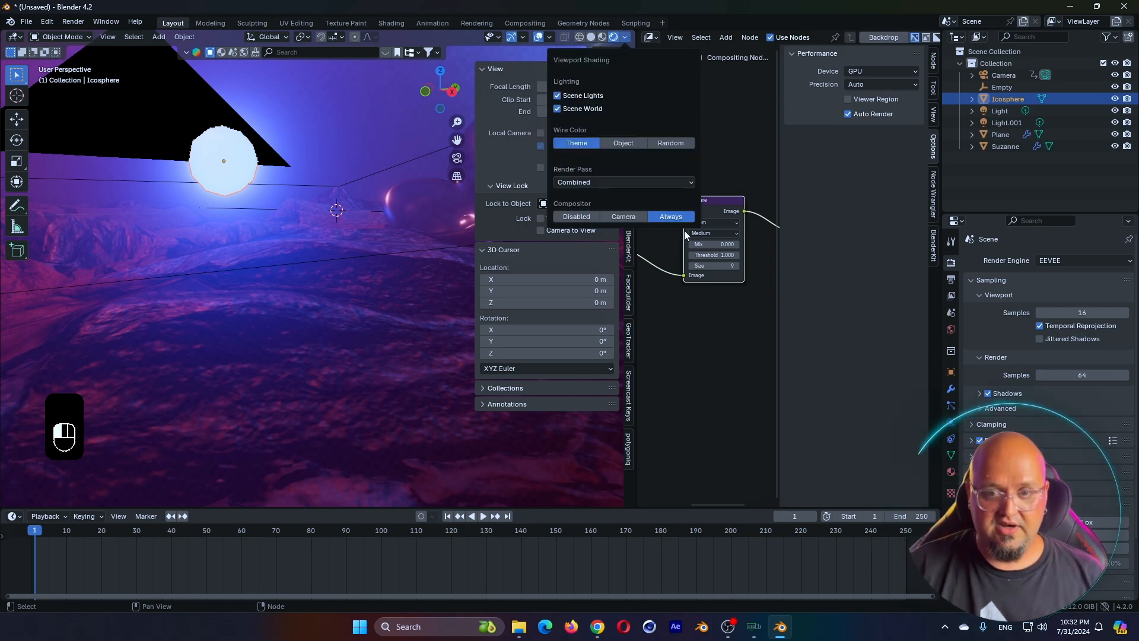
click(626, 220)
middle_drag(330, 233, 249, 255)
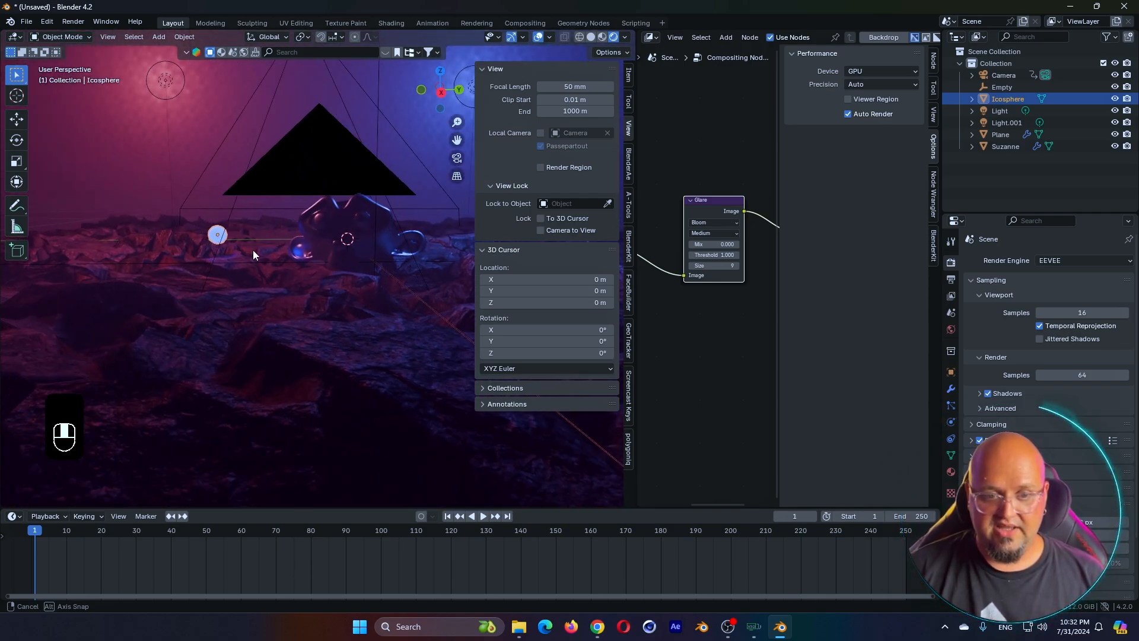
key(KP_0)
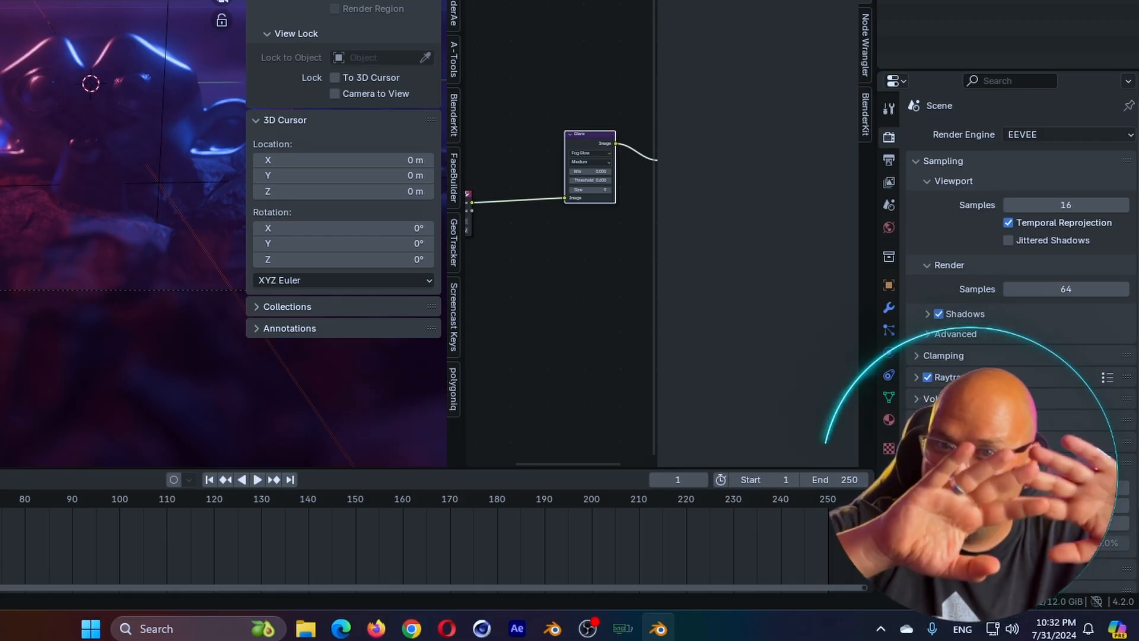
- Insert a Lens Distortion node between Render Layers and Glare with distortion -0.200, and inspect the camera view
key(shift+a)
click(487, 112)
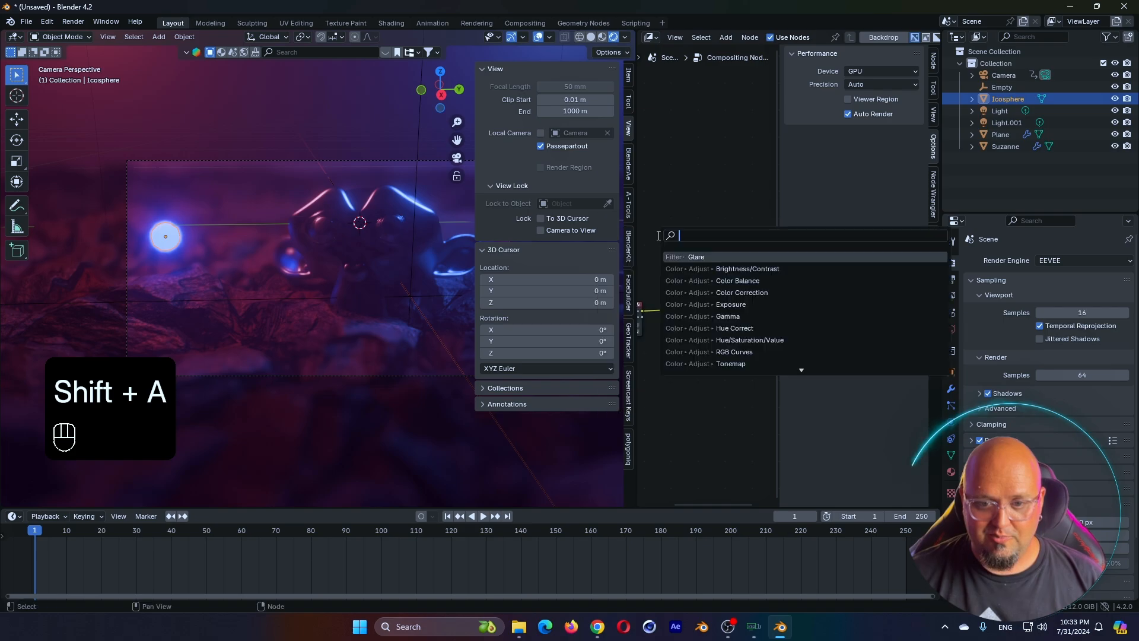
text(lens)
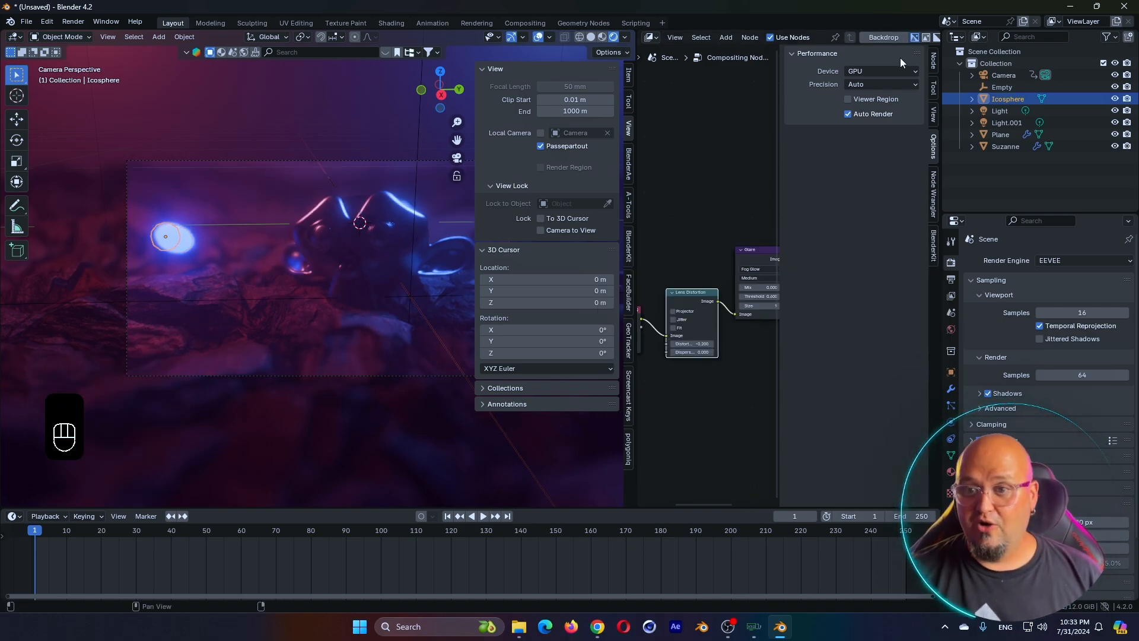
scroll(697, 399, up, 3)
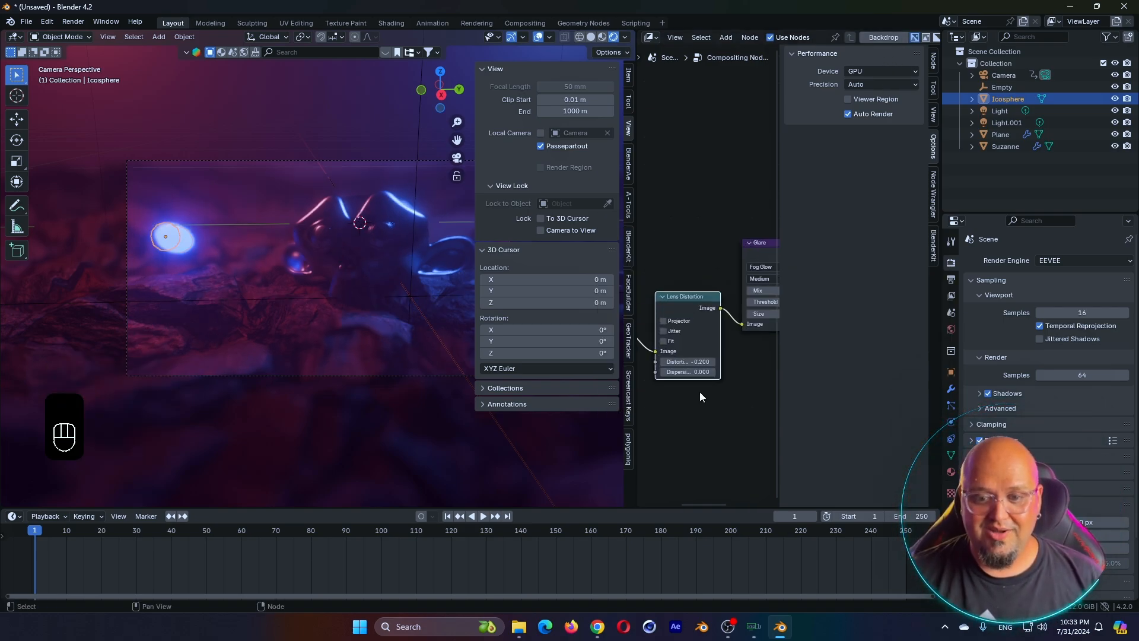
scroll(699, 391, down, 2)
middle_drag(714, 350, 758, 299)
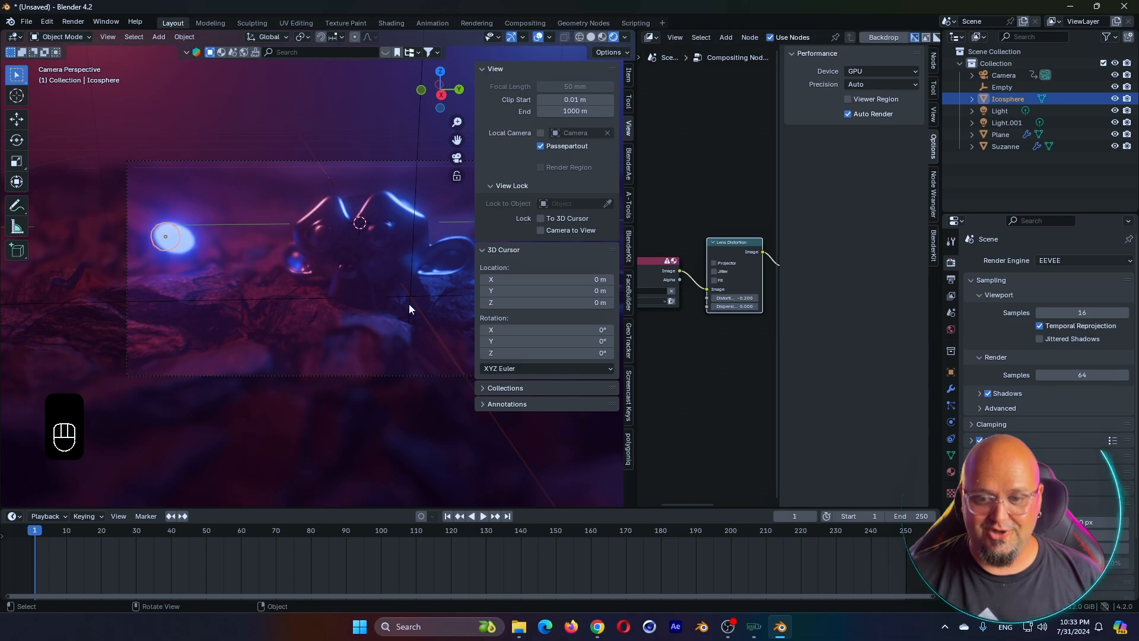
scroll(407, 304, up, 1)
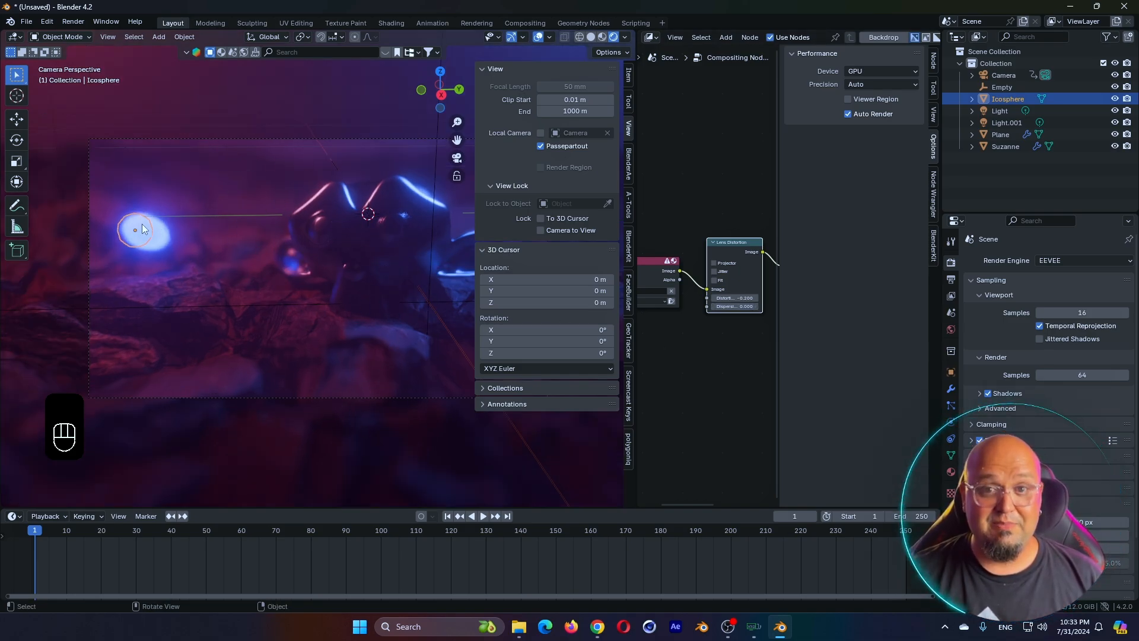
- Move the Render Layers node away from the Lens Distortion node and enlarge the node editor's working area
scroll(710, 271, down, 6)
mouse_move(682, 341)
middle_down()
mouse_move(726, 378)
mouse_move(692, 356)
middle_up()
drag(678, 291, 670, 261)
middle_drag(765, 404, 719, 415)
drag(781, 382, 835, 386)
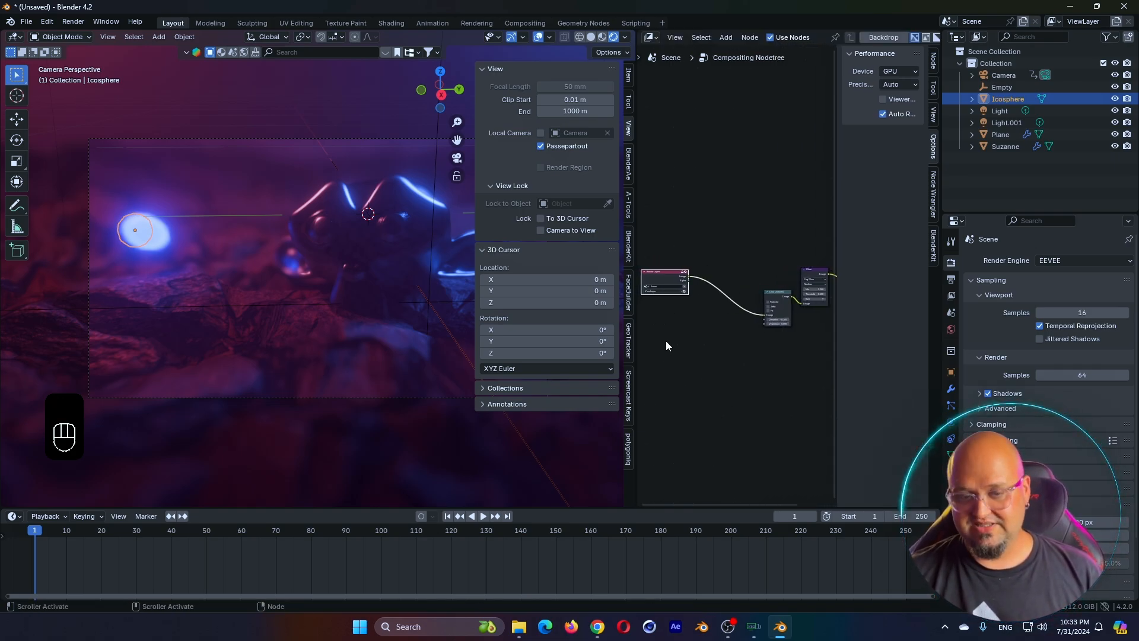
- Insert a Color Correction node after Render Layers and set its master saturation to 2.053
key(shift+a)
text(colo)
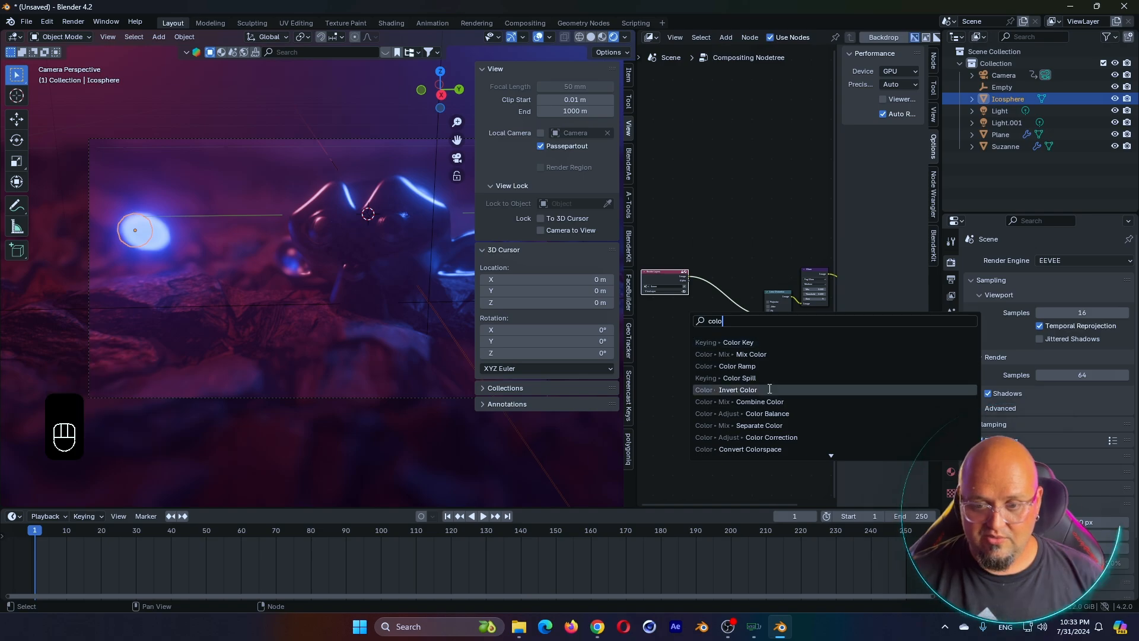
click(771, 437)
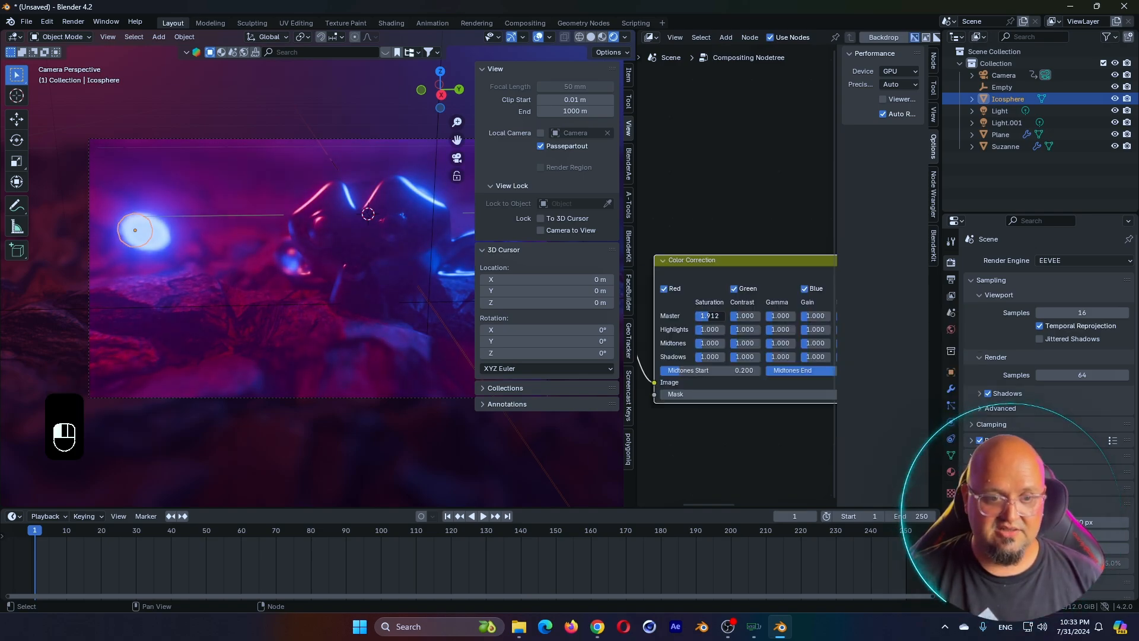
- Compare the shot with and without compositing by toggling the viewport compositor and Use Nodes off and on
click(627, 39)
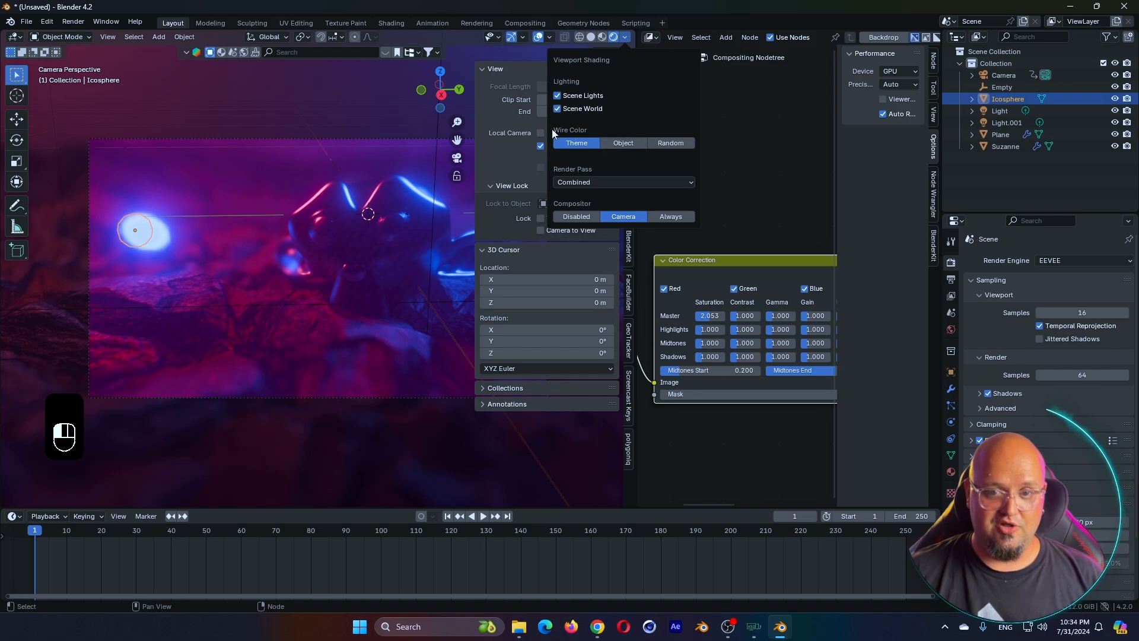
click(576, 217)
click(618, 217)
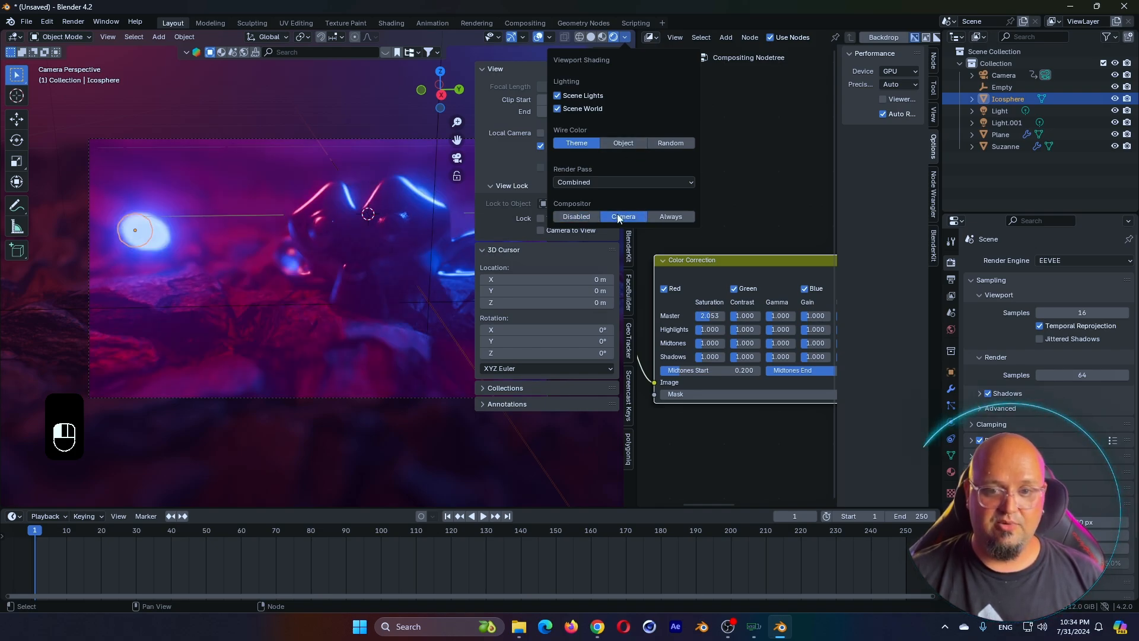
click(770, 37)
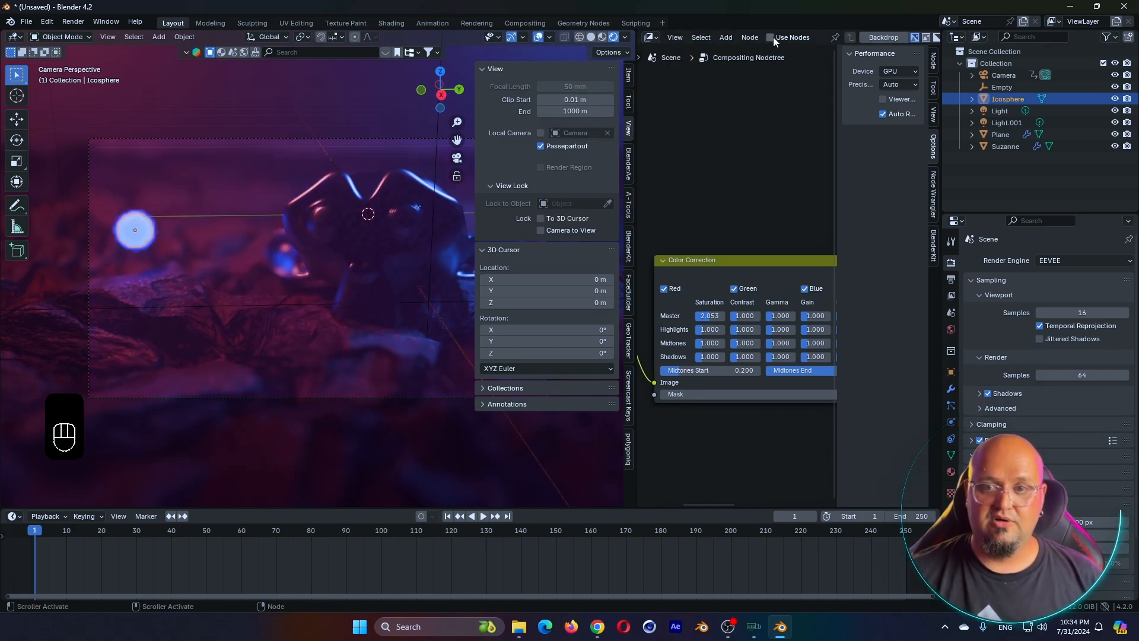
click(771, 37)
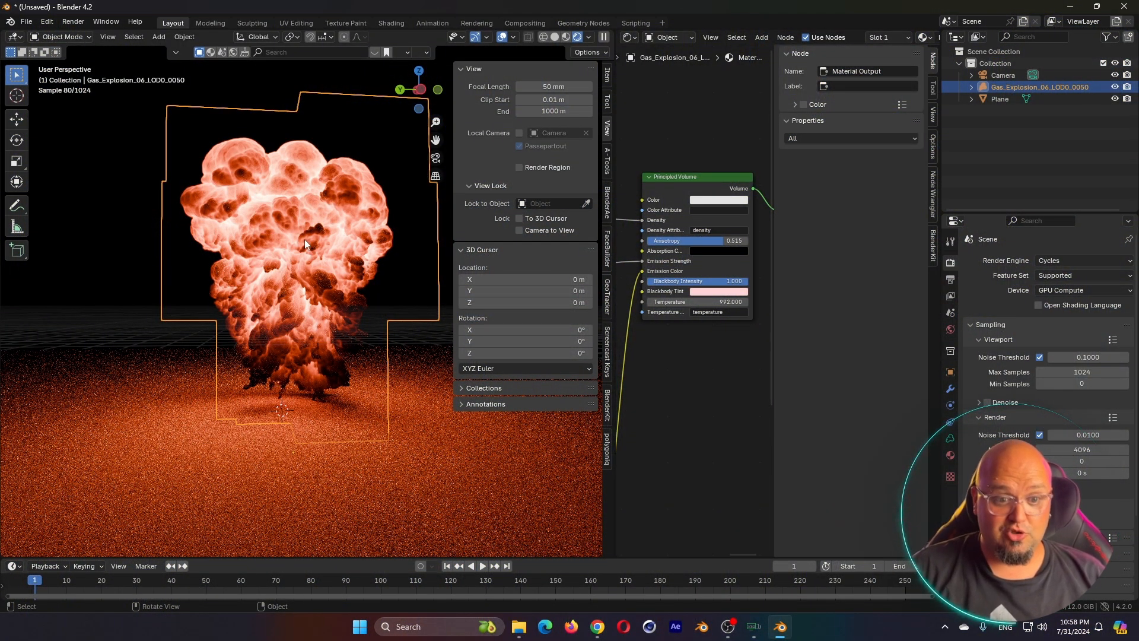
- Move the gas explosion volume slightly in the Cycles-rendered viewport
drag(337, 215, 351, 198)
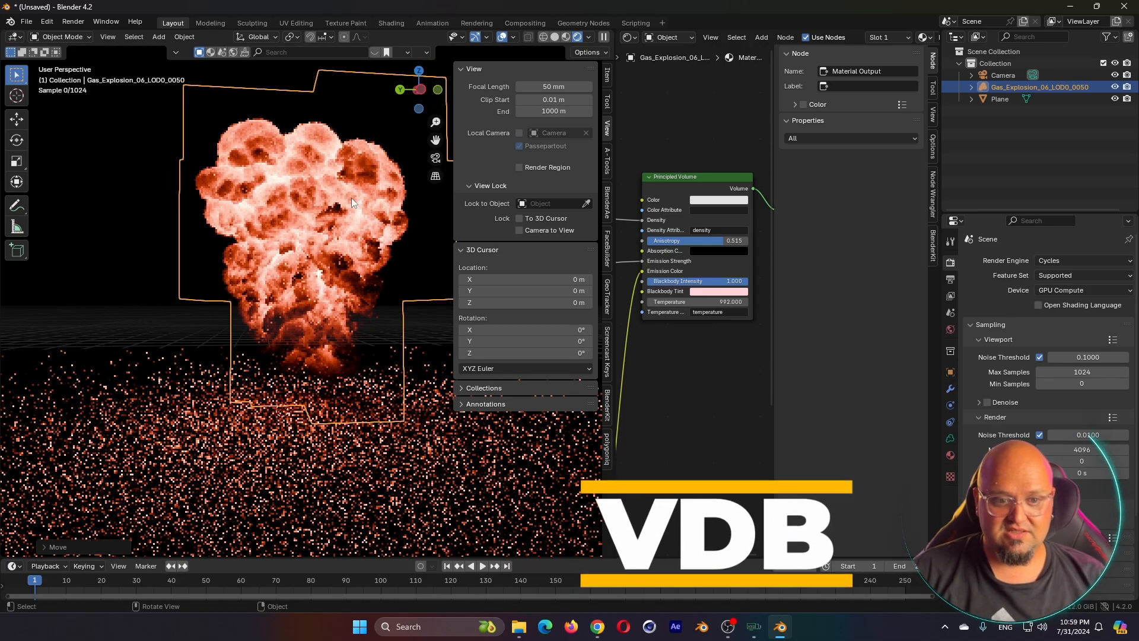
scroll(293, 240, up, 2)
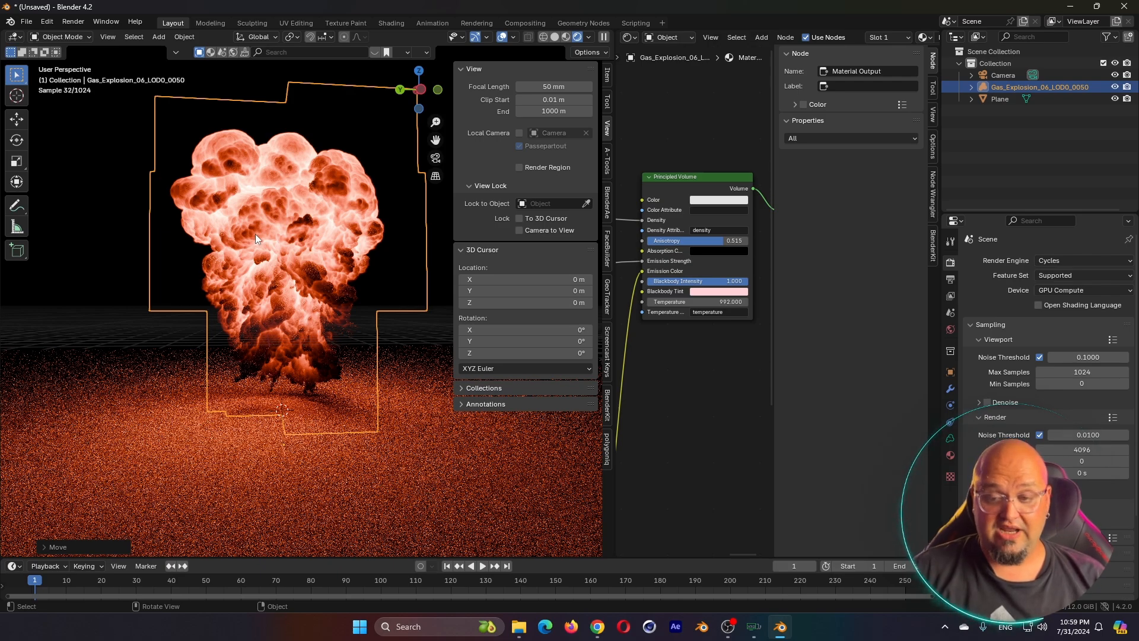
- Switch the explosion scene's render engine from Cycles to EEVEE and deselect all objects
click(1066, 264)
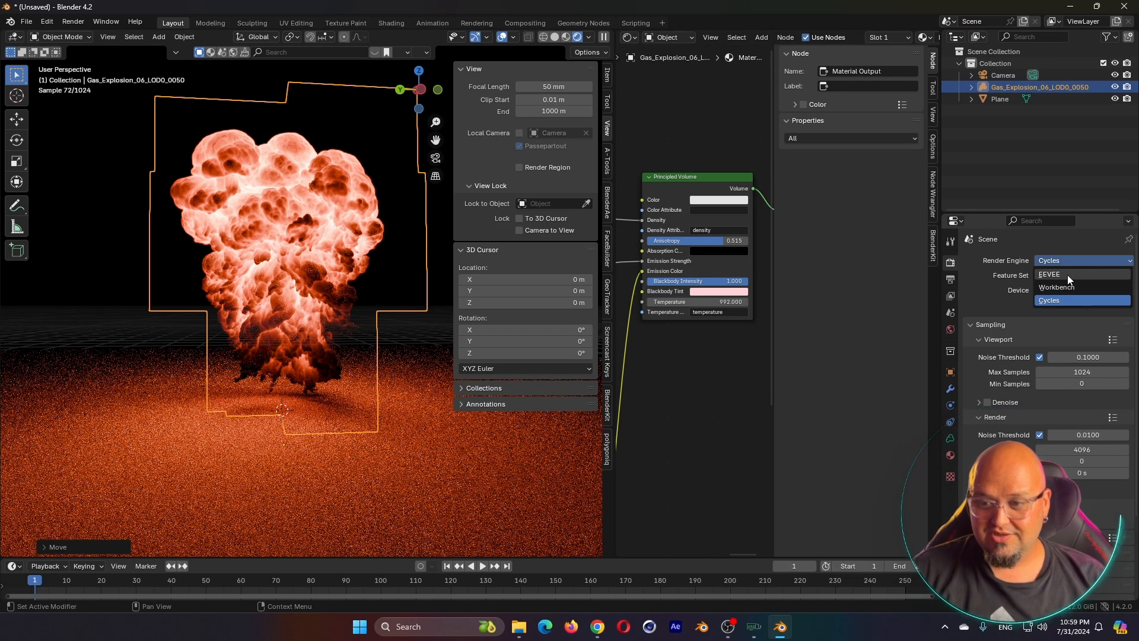
click(1066, 276)
key(Delete)
- Examine the explosion's smoke and fire in EEVEE up close and from different angles
middle_drag(283, 269, 145, 259)
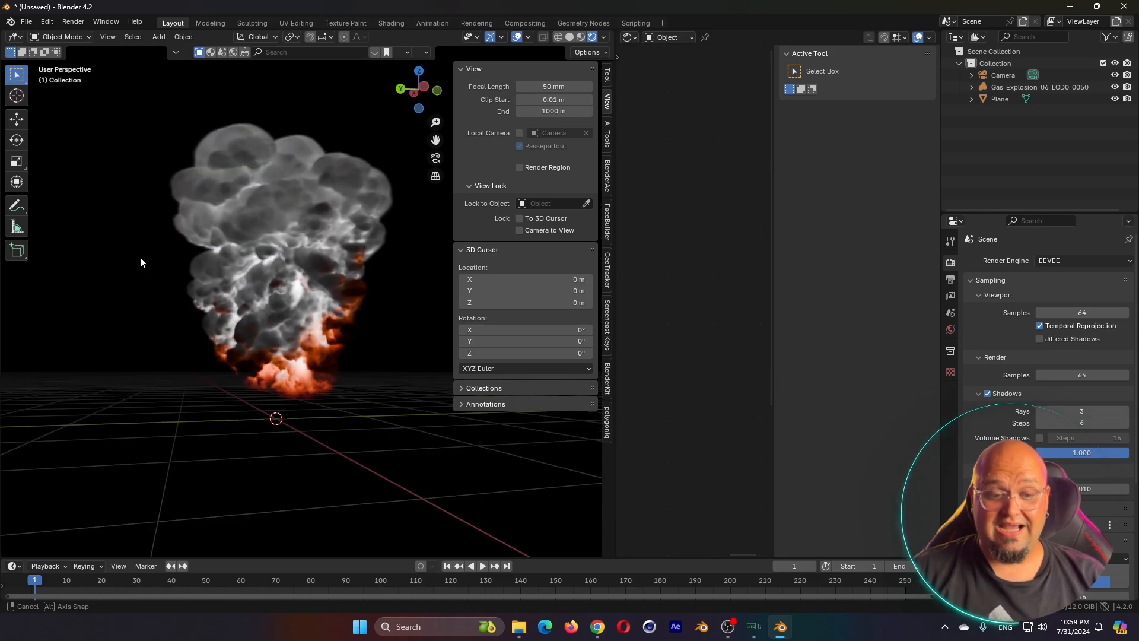
scroll(140, 258, up, 3)
mouse_move(287, 354)
middle_down()
mouse_move(304, 337)
mouse_move(288, 365)
mouse_move(268, 353)
mouse_move(353, 370)
mouse_move(293, 360)
mouse_move(286, 333)
middle_up()
click(297, 283)
middle_drag(296, 283, 267, 272)
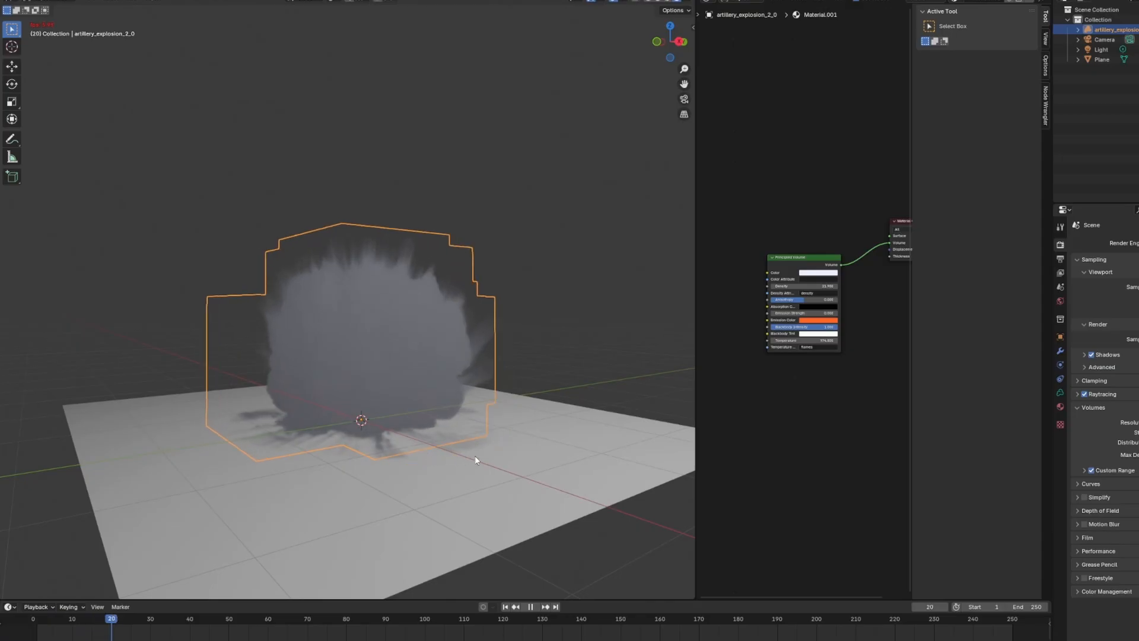